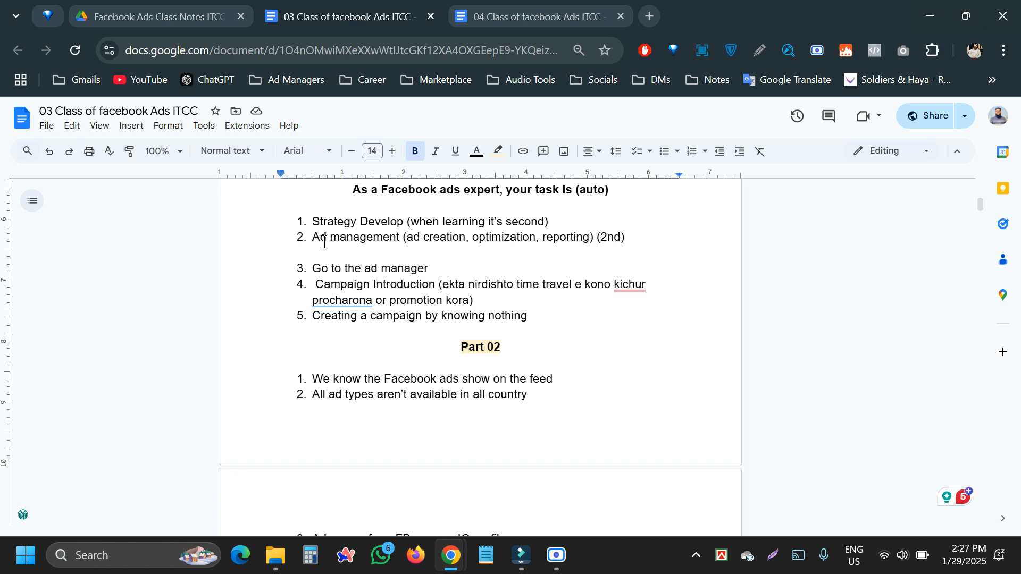
- Switch from the class notes to Firefox and open the Facebook home page
{"action": "scroll", "coordinate": [324, 241], "scroll_direction": "up", "scroll_amount": 1}
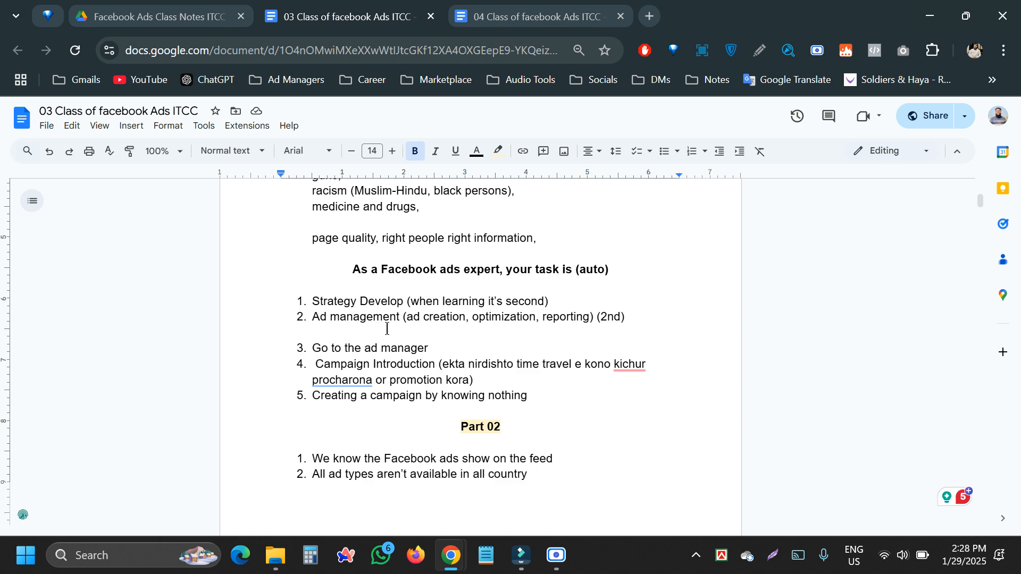
{"action": "scroll", "coordinate": [387, 329], "scroll_direction": "down", "scroll_amount": 3}
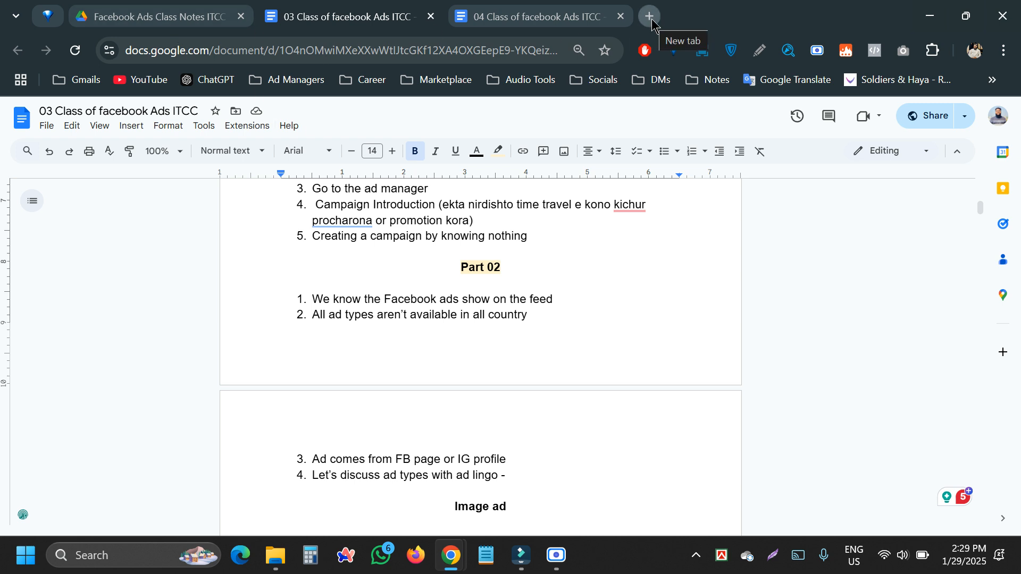
{"action": "left_click", "coordinate": [418, 555]}
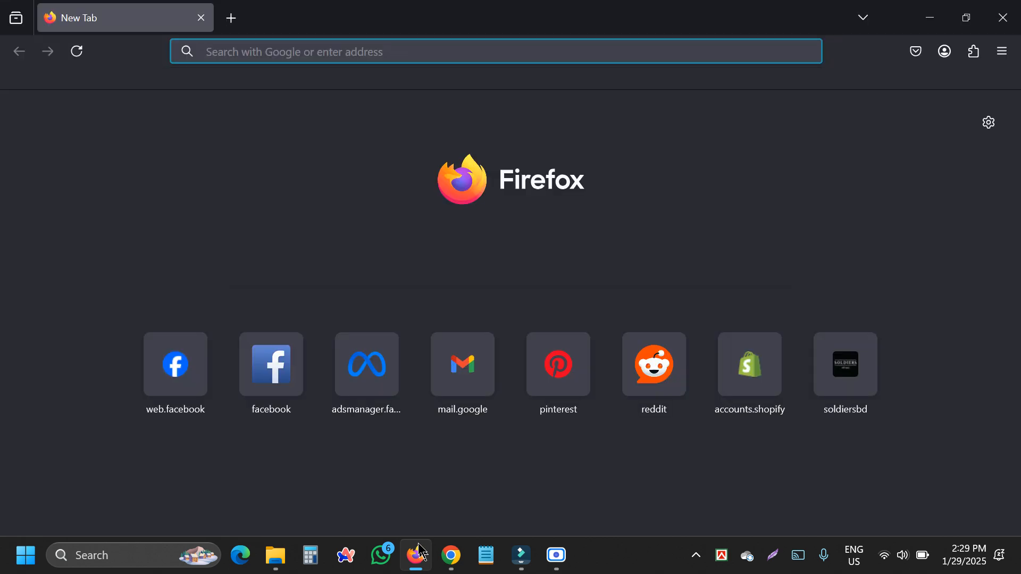
{"action": "left_click", "coordinate": [238, 381]}
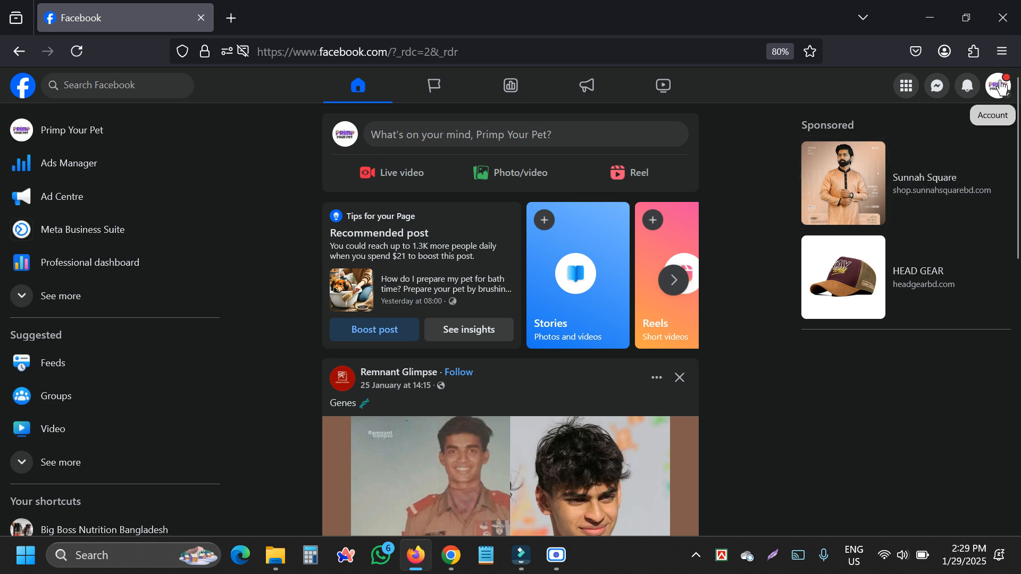
- Look through Facebook's full menu for the Ads Manager entry among the professional tools, then close the menu
{"action": "left_click", "coordinate": [915, 90]}
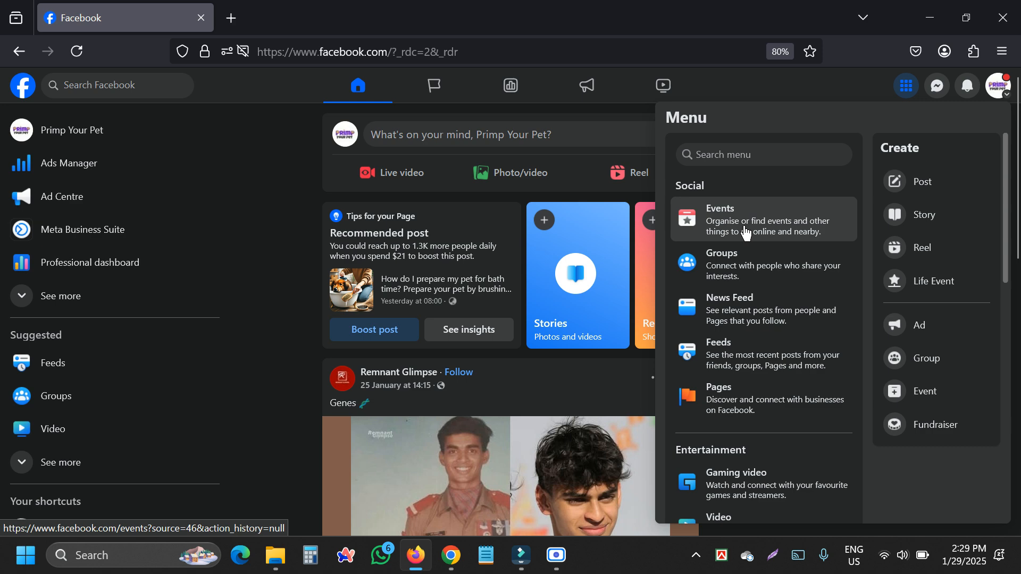
{"action": "scroll", "coordinate": [746, 236], "scroll_direction": "down", "scroll_amount": 7}
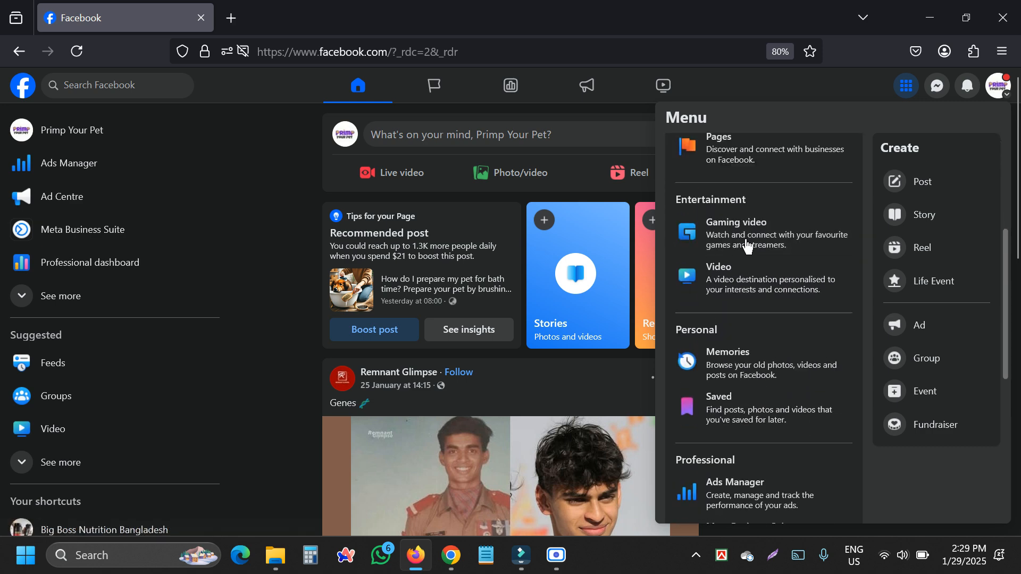
{"action": "scroll", "coordinate": [746, 244], "scroll_direction": "down", "scroll_amount": 2}
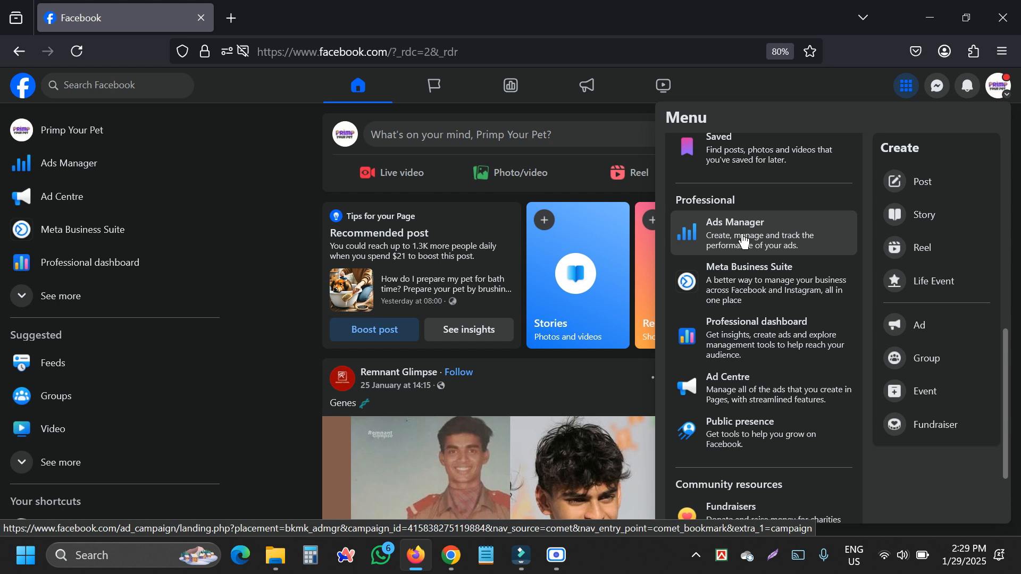
{"action": "left_click", "coordinate": [906, 86]}
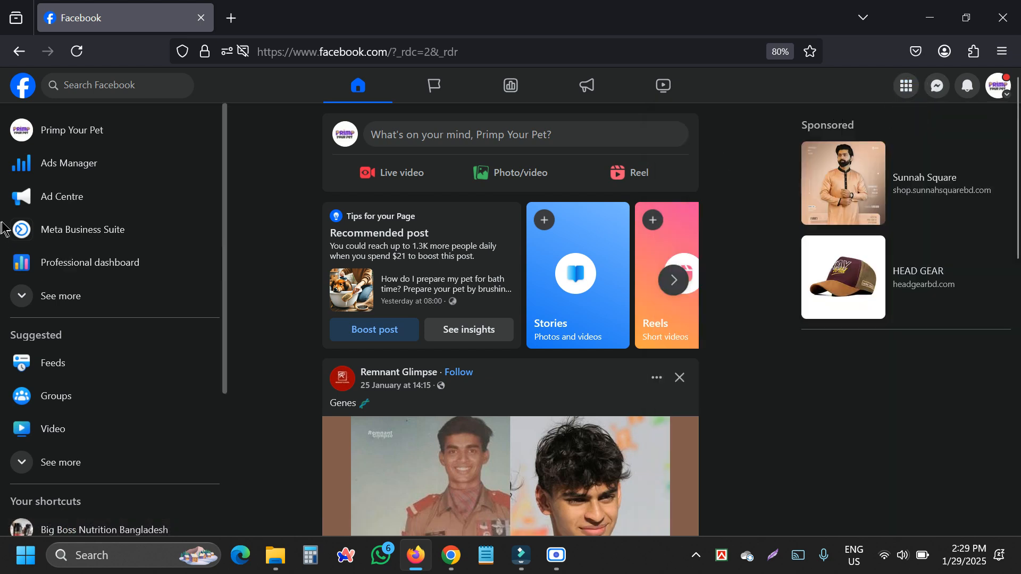
- Open Ads Manager from the Facebook shortcuts in a new browser tab and switch to that tab
{"action": "right_click", "coordinate": [74, 168]}
{"action": "left_click", "coordinate": [134, 190]}
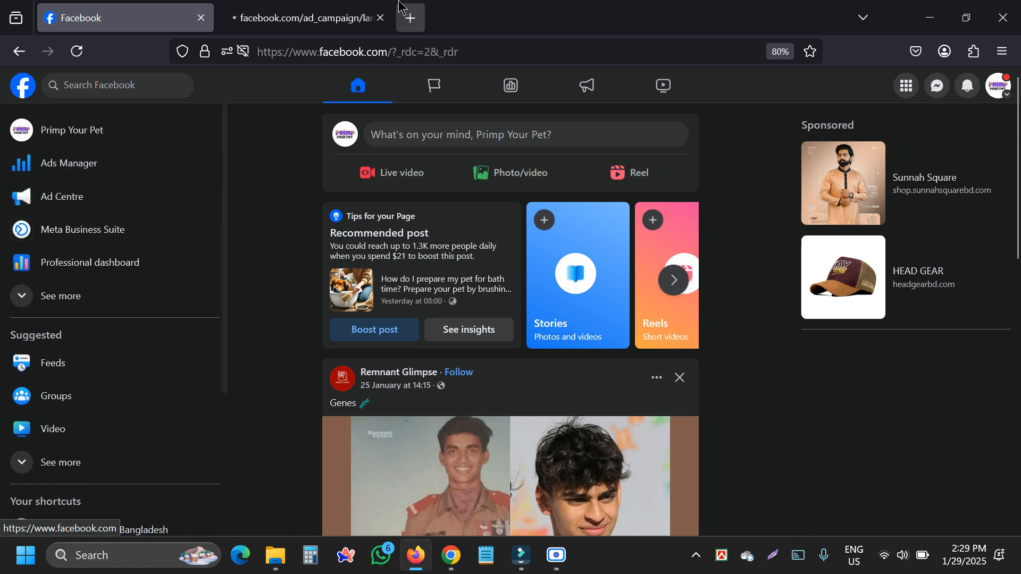
{"action": "left_click", "coordinate": [359, 10]}
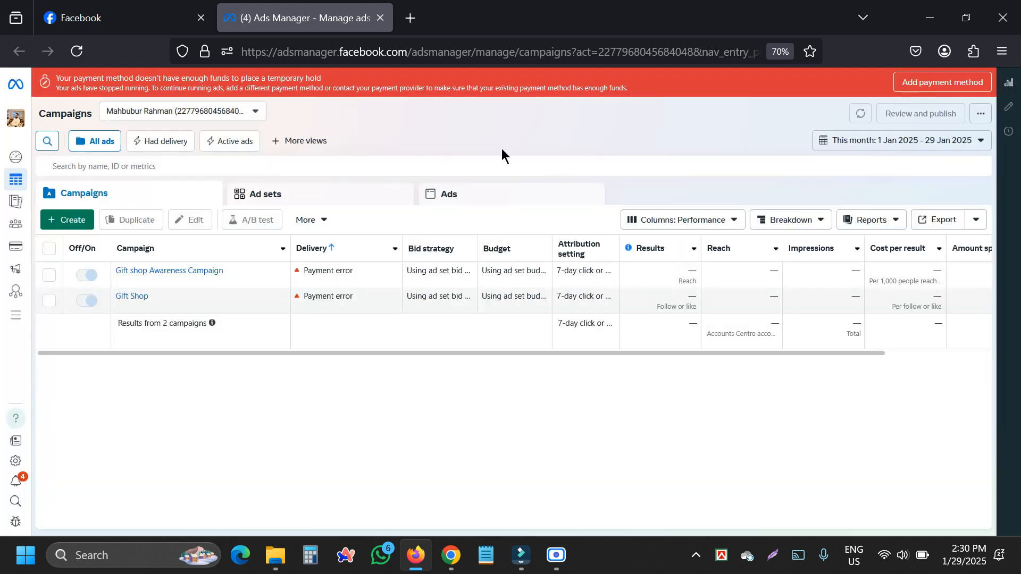
- Show more ad accounts in Ads Manager and switch to the Adify account under Adify Own
{"action": "left_click", "coordinate": [206, 111]}
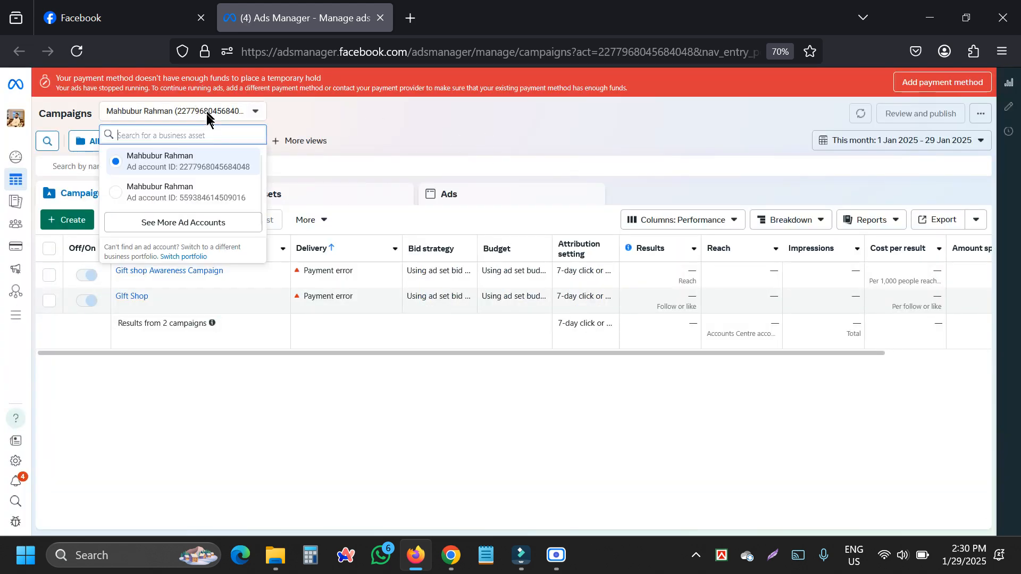
{"action": "left_click", "coordinate": [165, 222]}
{"action": "scroll", "coordinate": [162, 261], "scroll_direction": "down", "scroll_amount": 2}
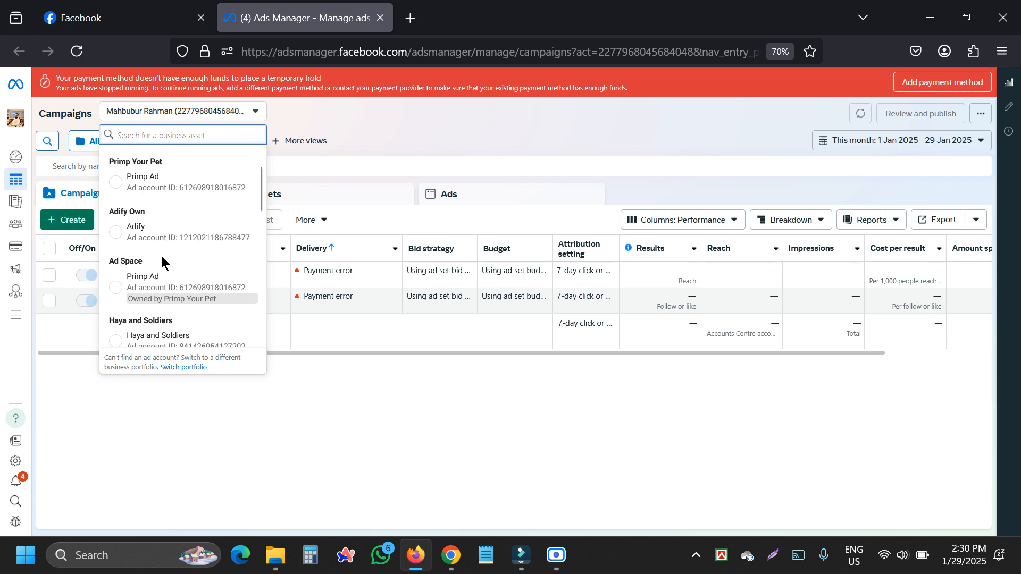
{"action": "left_click", "coordinate": [154, 229]}
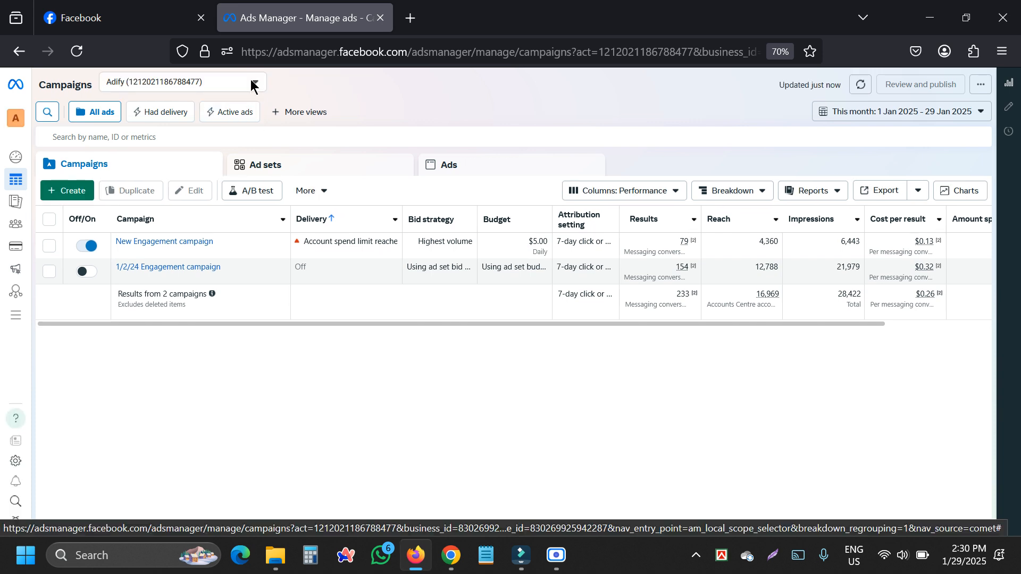
{"action": "left_click", "coordinate": [254, 85]}
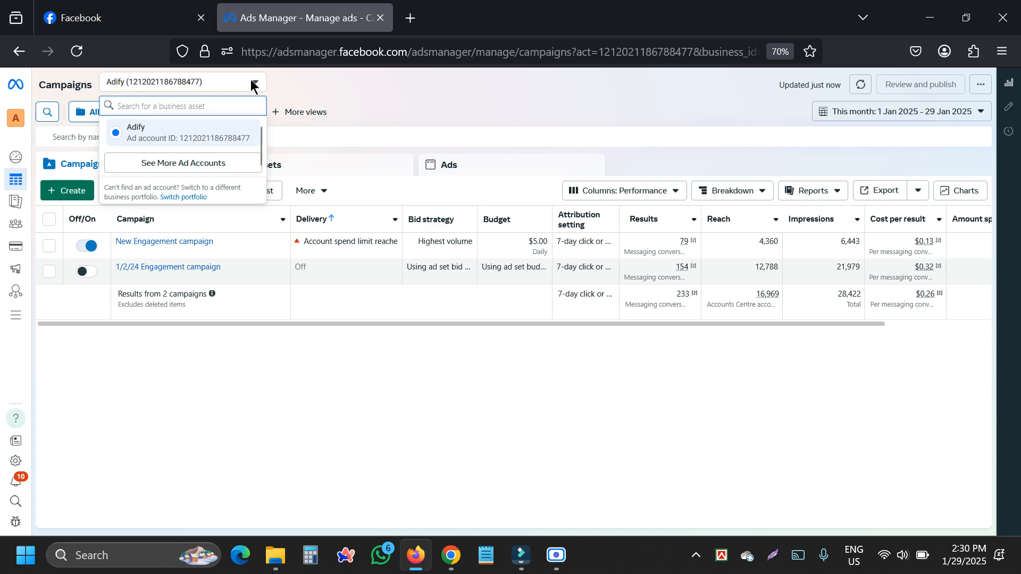
{"action": "left_click", "coordinate": [360, 79]}
{"action": "left_click", "coordinate": [109, 12]}
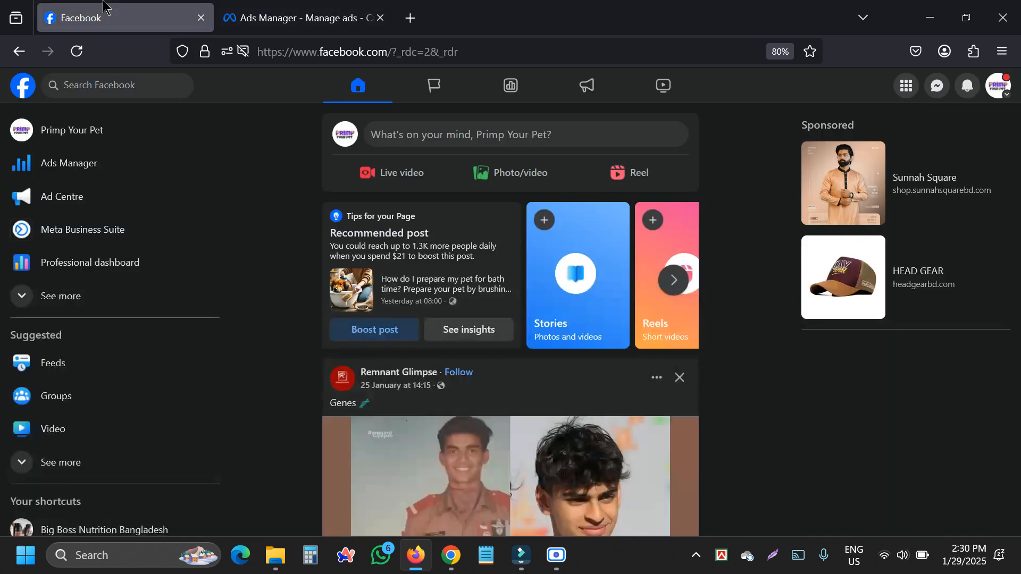
{"action": "scroll", "coordinate": [607, 304], "scroll_direction": "down", "scroll_amount": 5}
{"action": "scroll", "coordinate": [606, 304], "scroll_direction": "down", "scroll_amount": 5}
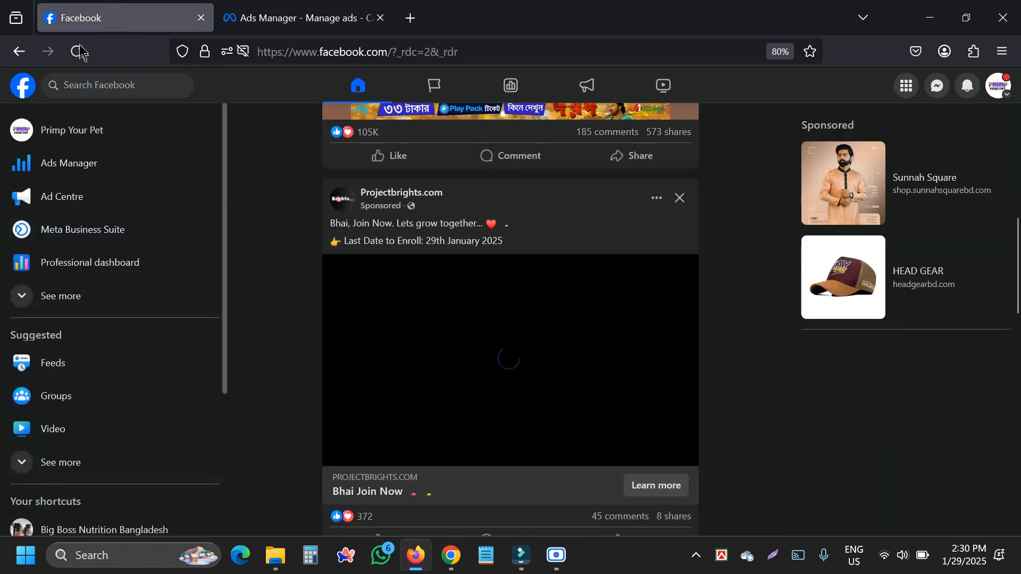
- Return to Ads Manager and dismiss both account notices above the Adify campaign table
{"action": "left_click", "coordinate": [315, 8]}
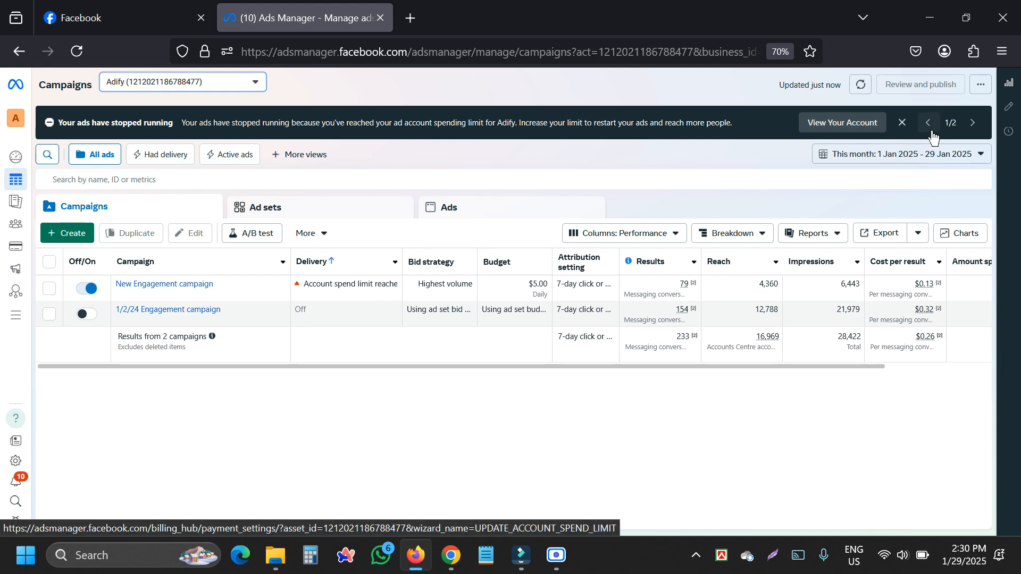
{"action": "left_click", "coordinate": [902, 123]}
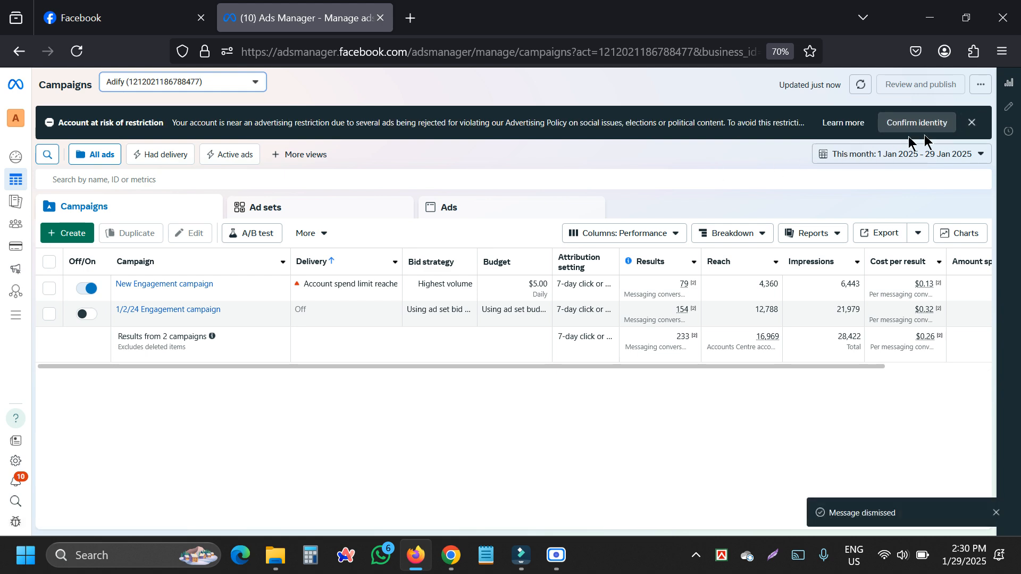
{"action": "left_click", "coordinate": [971, 125]}
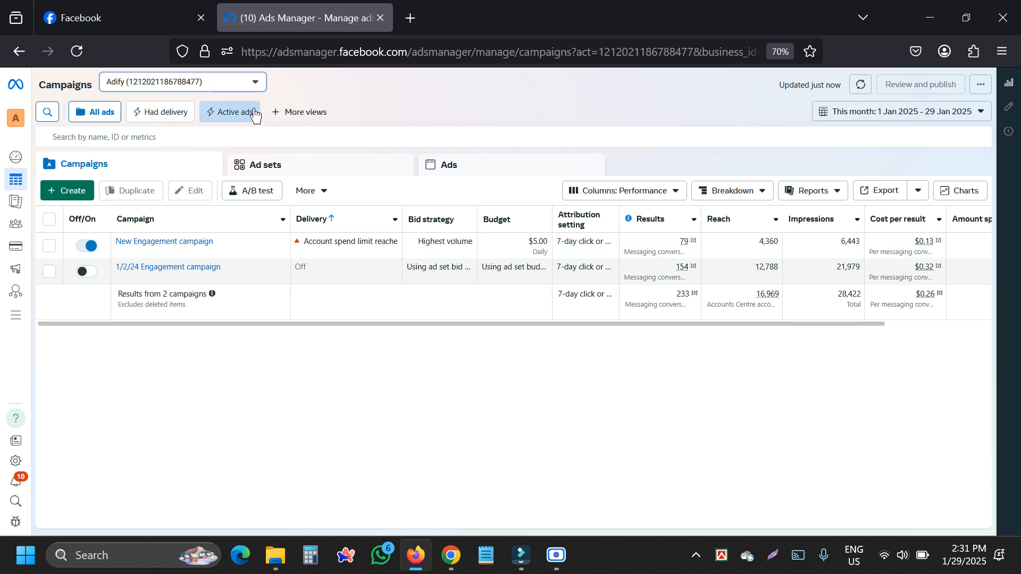
- Examine the full list of available ad accounts and their business portfolios, keeping Adify selected
{"action": "left_click", "coordinate": [231, 88]}
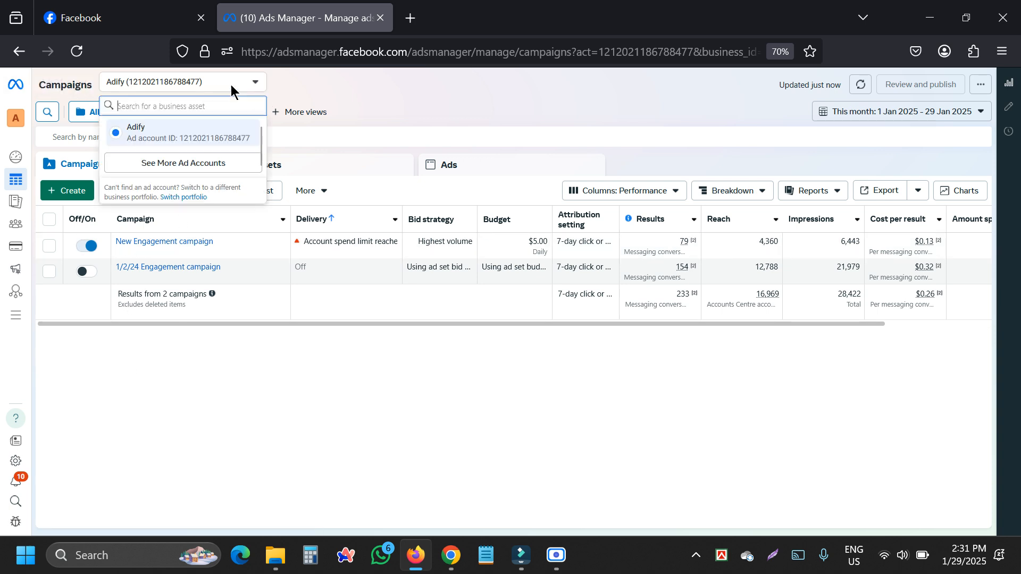
{"action": "left_click", "coordinate": [183, 161]}
{"action": "scroll", "coordinate": [145, 202], "scroll_direction": "down", "scroll_amount": 10}
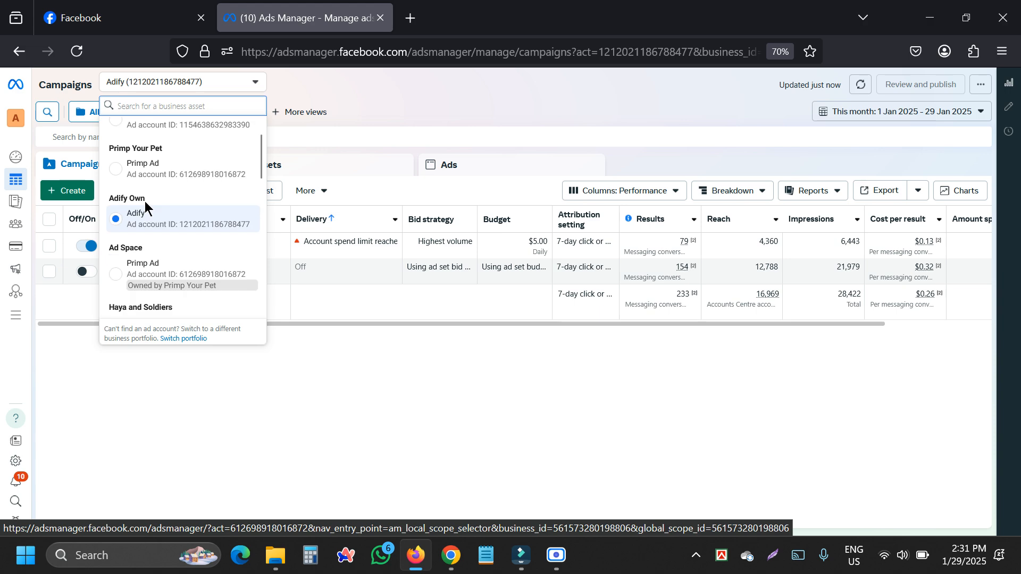
{"action": "scroll", "coordinate": [151, 208], "scroll_direction": "up", "scroll_amount": 10}
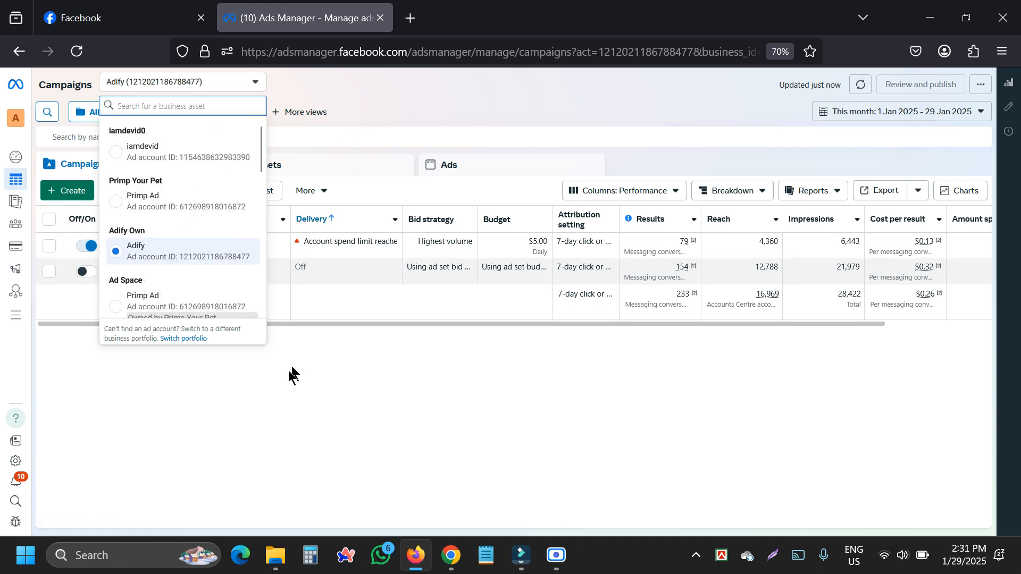
{"action": "left_click", "coordinate": [263, 391]}
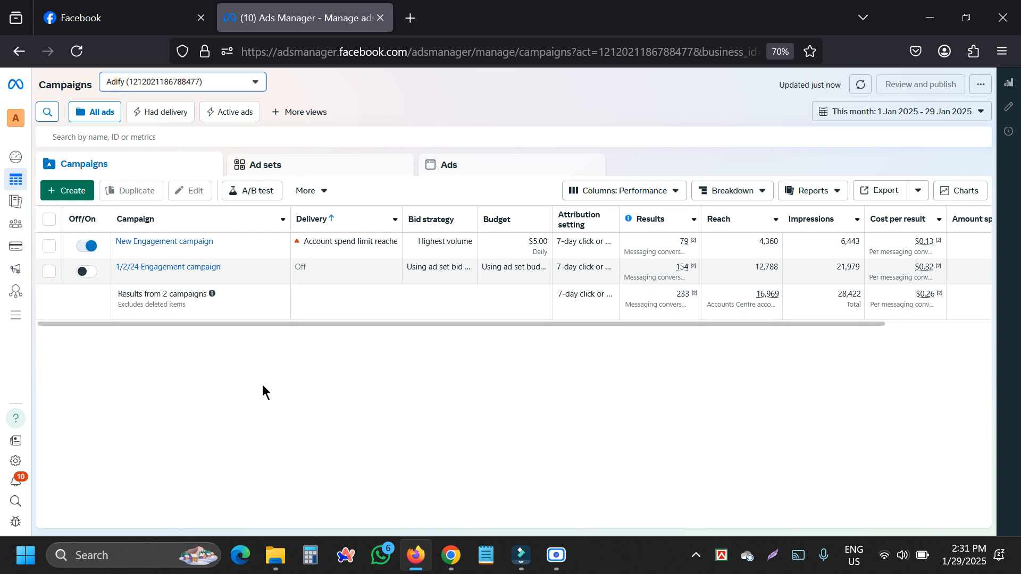
{"action": "left_click", "coordinate": [237, 84]}
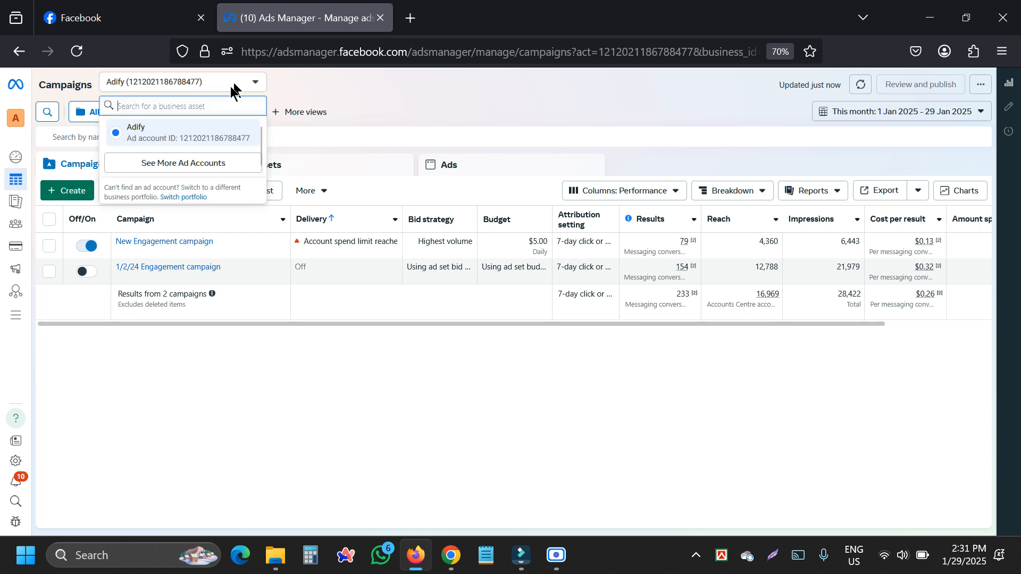
{"action": "left_click", "coordinate": [178, 163]}
{"action": "scroll", "coordinate": [159, 213], "scroll_direction": "down", "scroll_amount": 3}
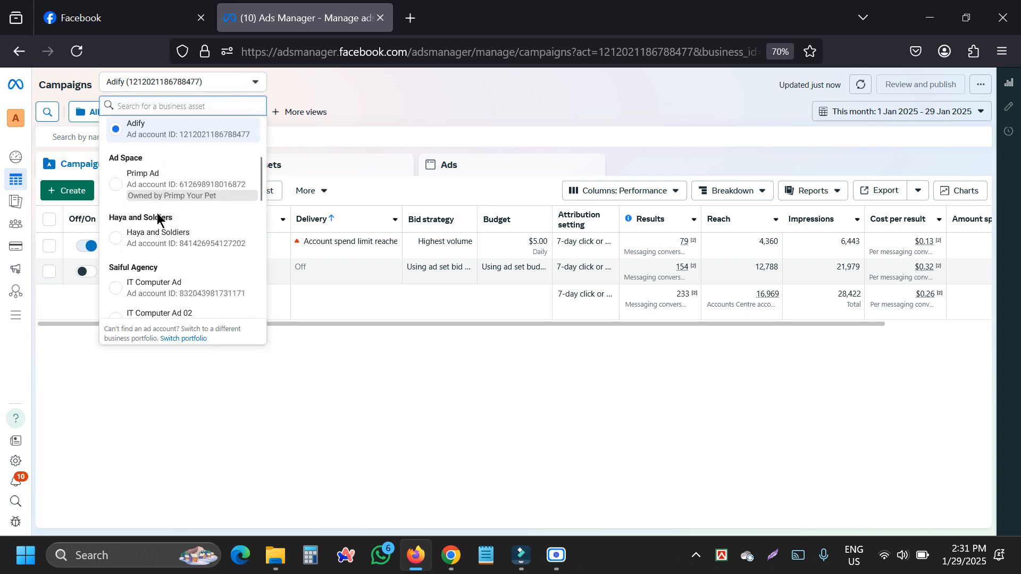
{"action": "left_click", "coordinate": [98, 358]}
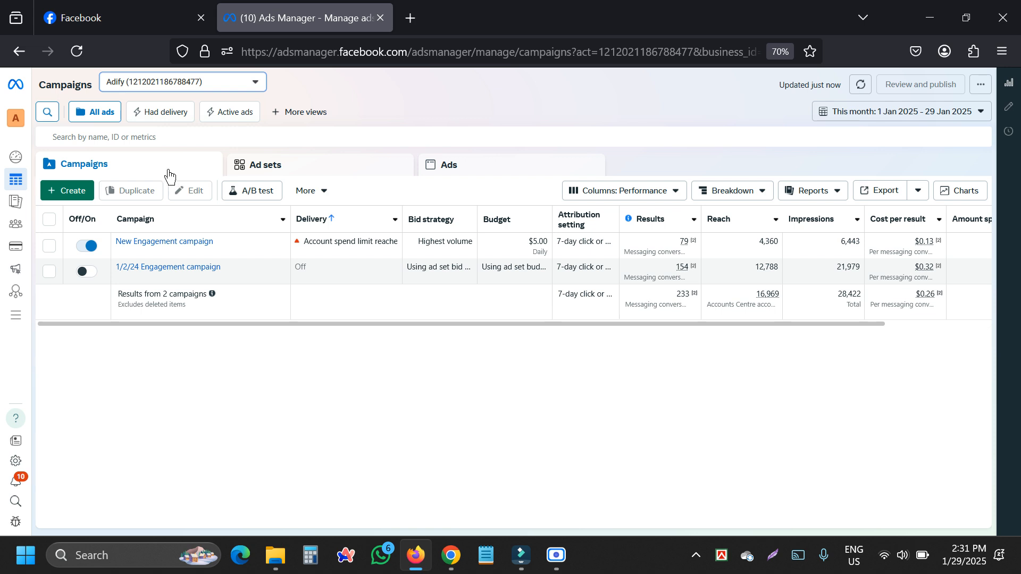
- View Adify's ad sets and individual ads to compare the levels, then return to the campaign level
{"action": "left_click", "coordinate": [303, 164]}
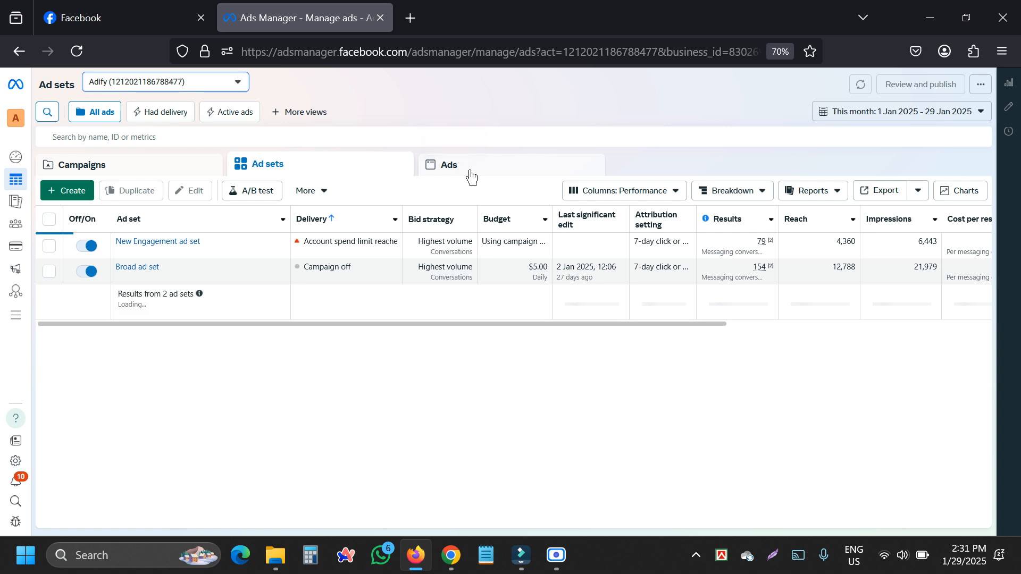
{"action": "left_click", "coordinate": [469, 177]}
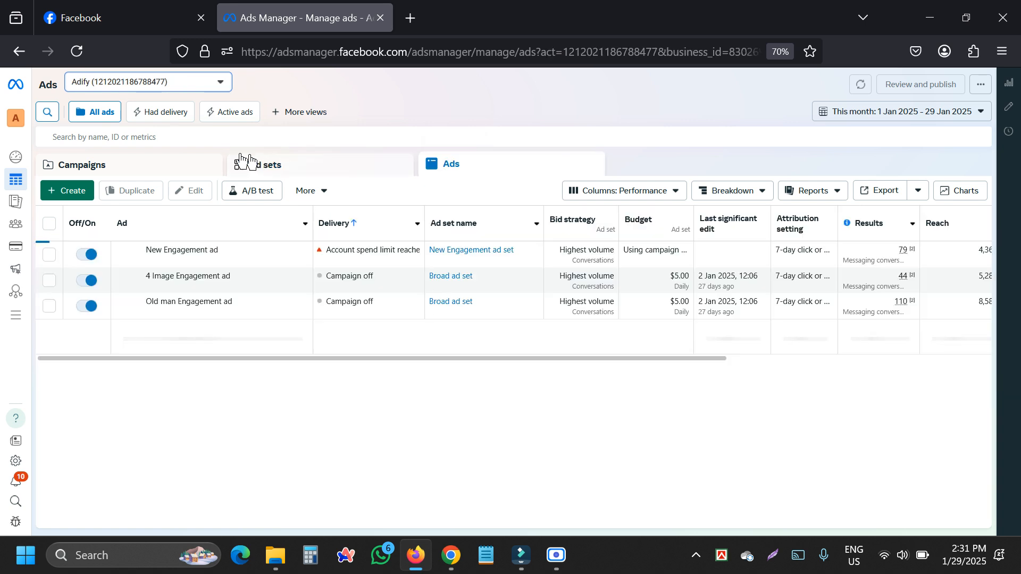
{"action": "left_click", "coordinate": [88, 167]}
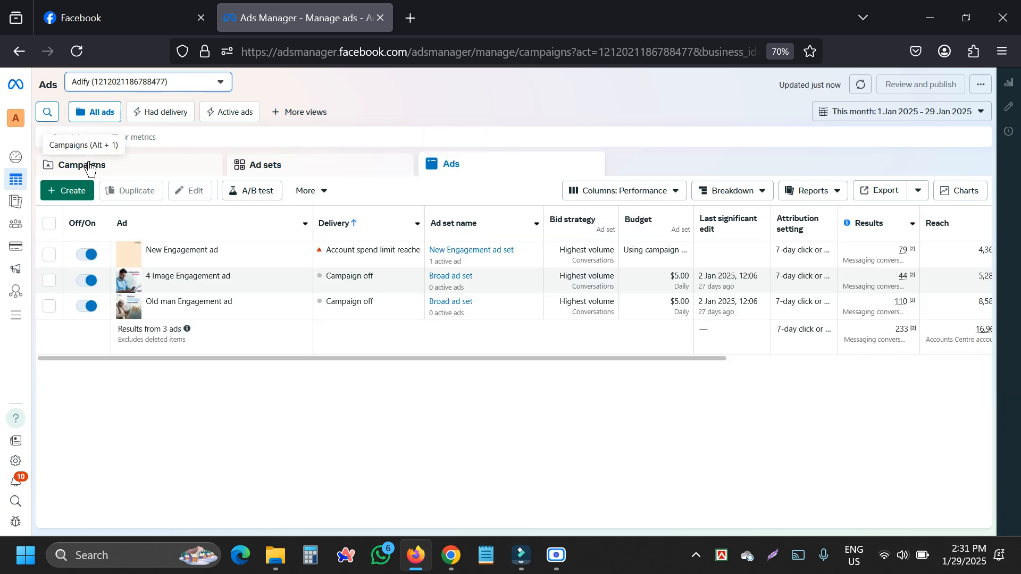
{"action": "left_click", "coordinate": [288, 173]}
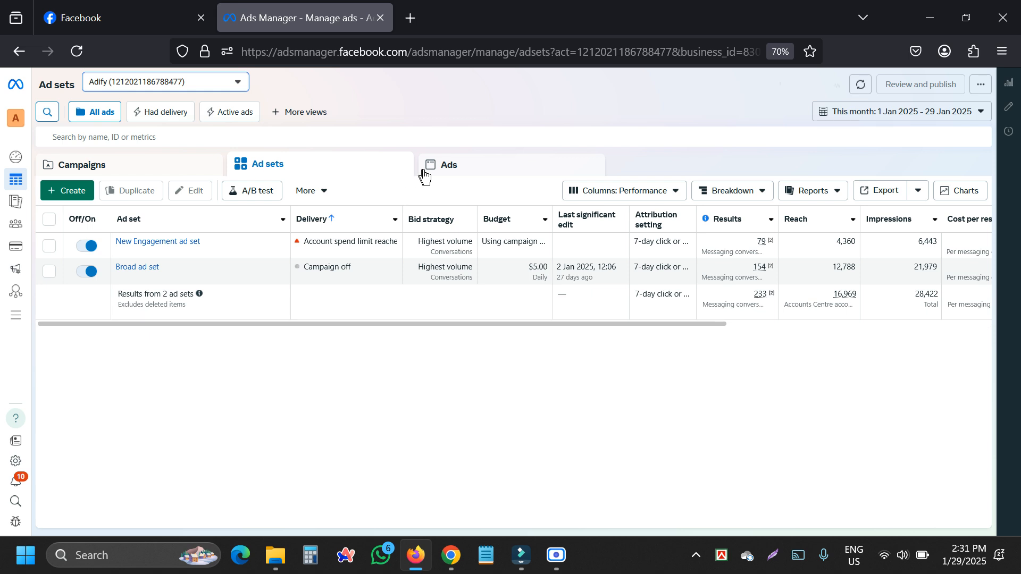
{"action": "left_click", "coordinate": [427, 177]}
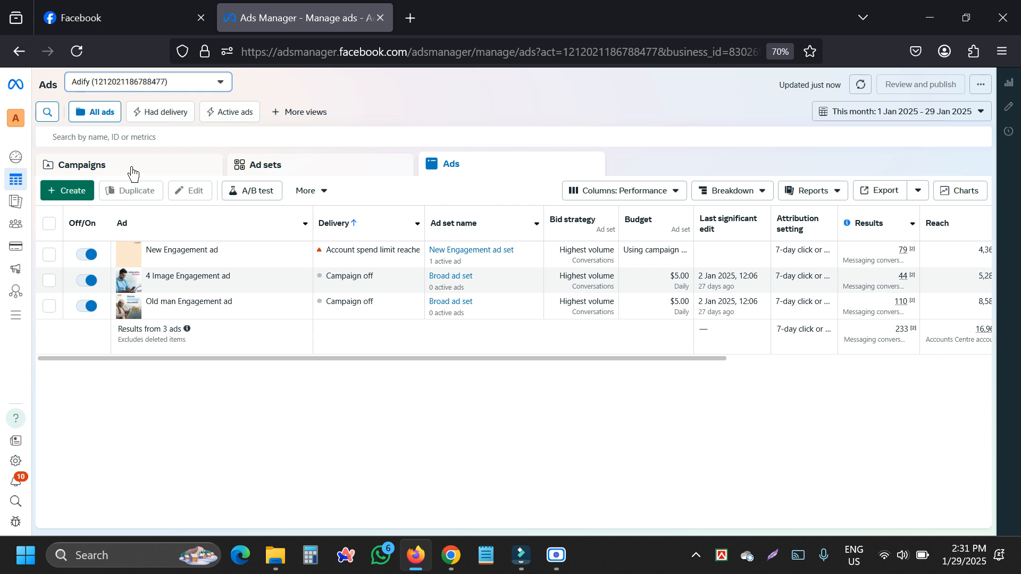
{"action": "left_click", "coordinate": [133, 171]}
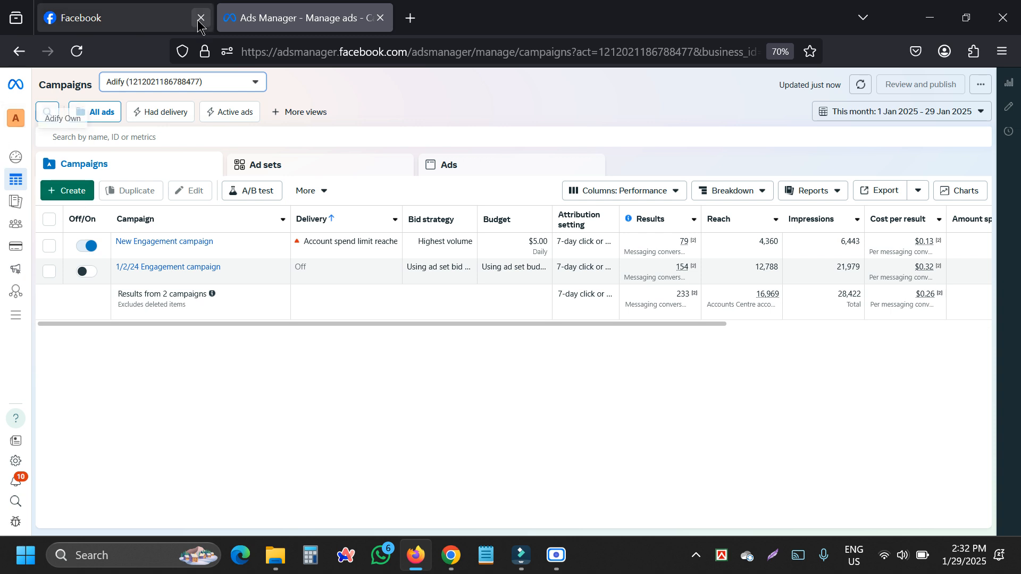
- Examine the date range presets for the campaign report and close them without applying a change
{"action": "mouse_move", "coordinate": [428, 220]}
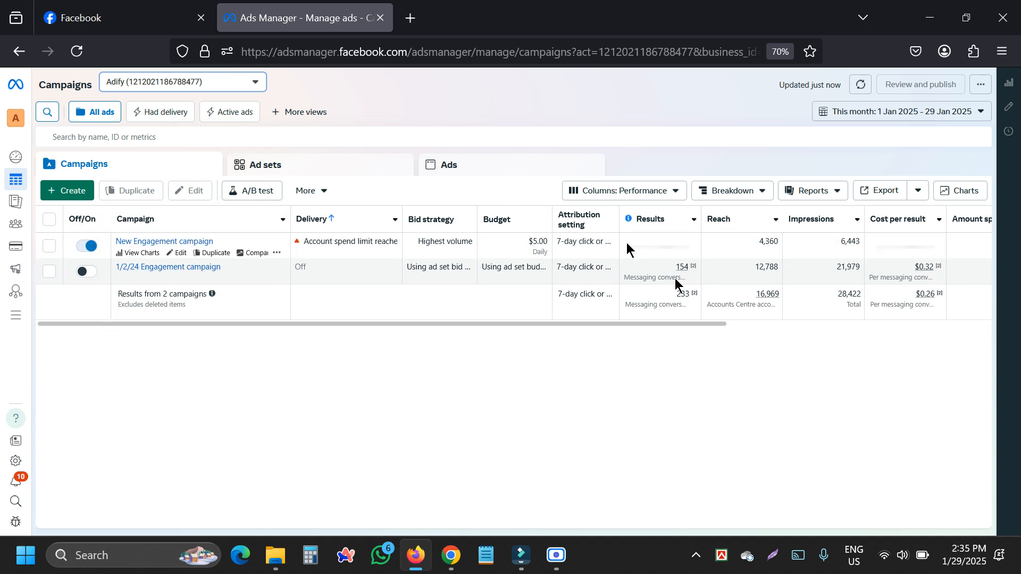
{"action": "left_click", "coordinate": [893, 112]}
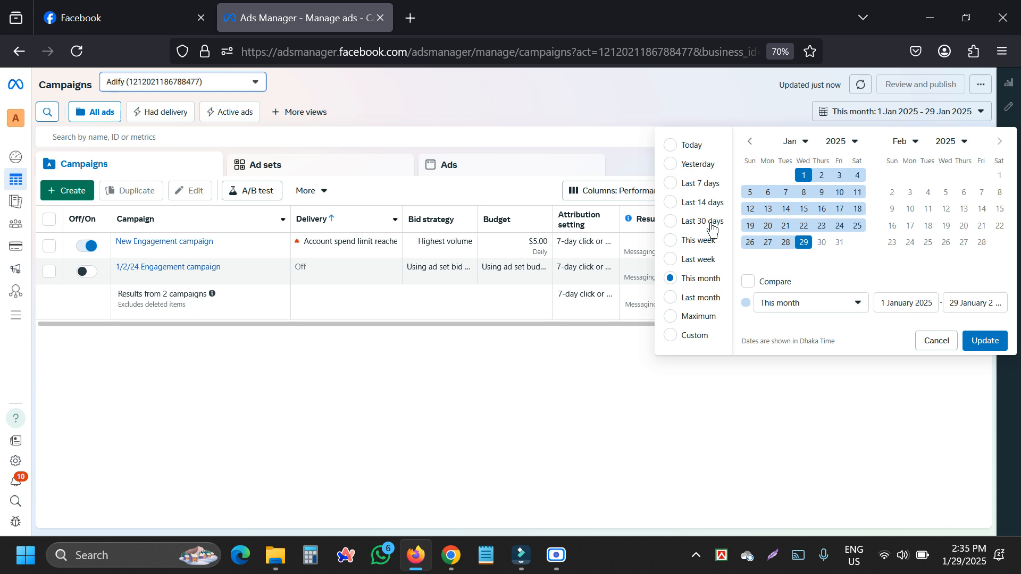
{"action": "left_click", "coordinate": [925, 341]}
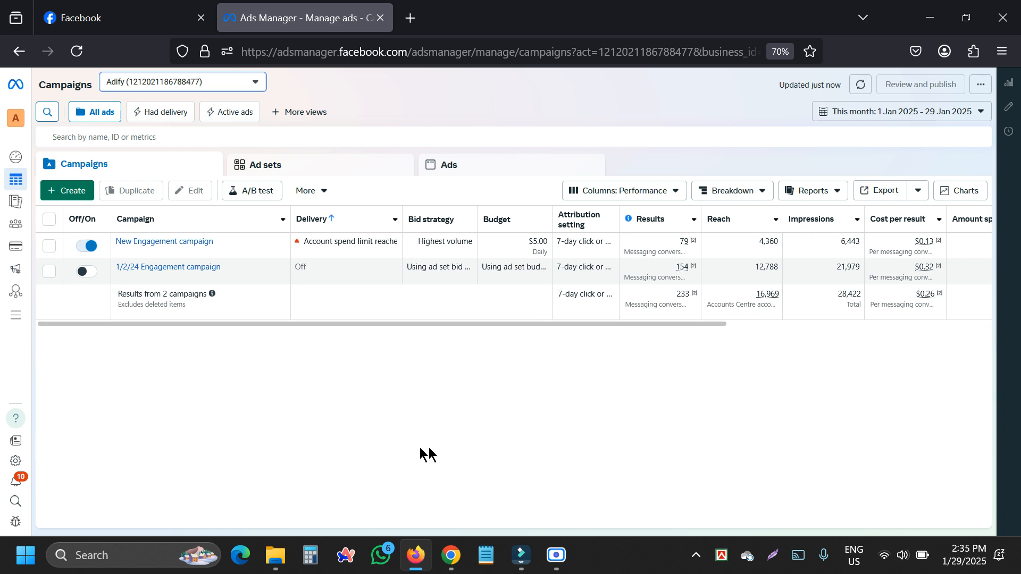
- Switch to the class 03 Facebook Ads notes in Google Docs to check the outline, then return to Ads Manager
{"action": "mouse_move", "coordinate": [443, 567]}
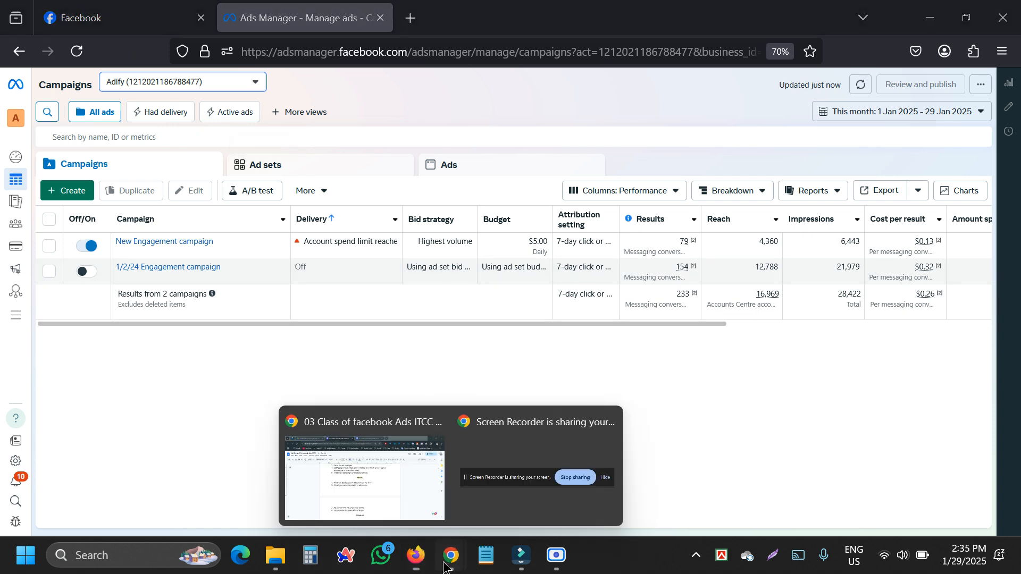
{"action": "left_click", "coordinate": [364, 484]}
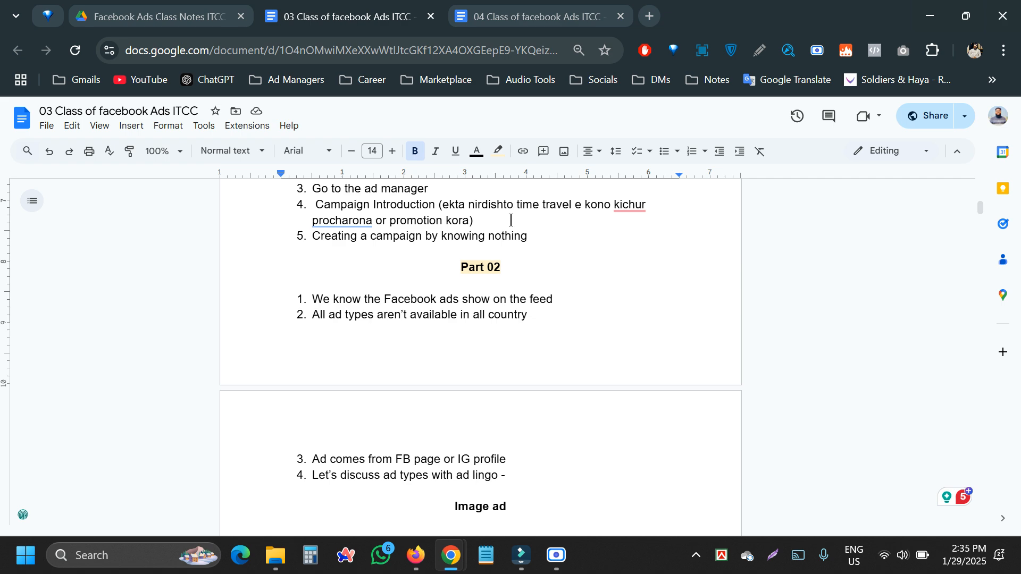
{"action": "left_click", "coordinate": [415, 556]}
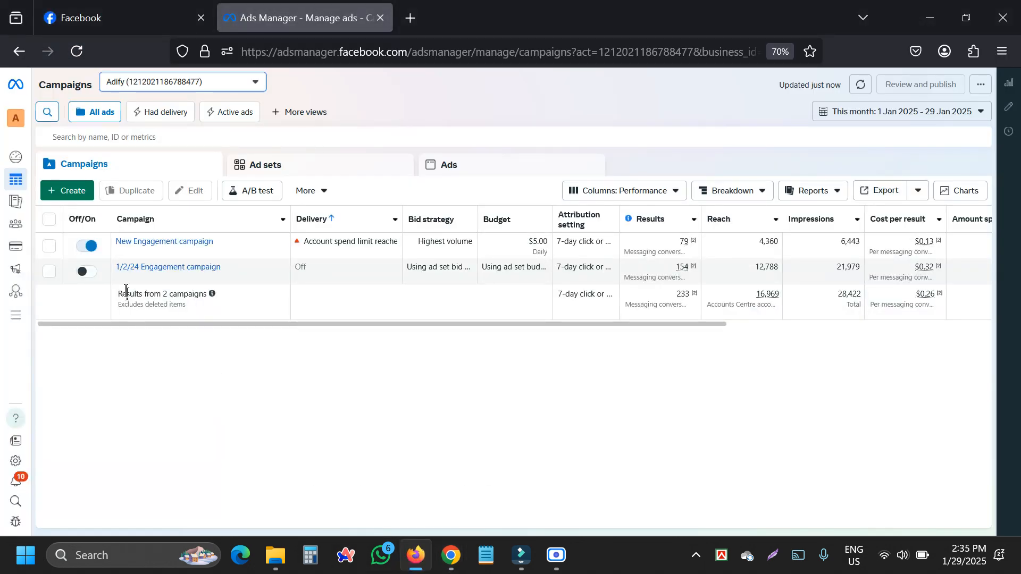
- Create a new campaign with the Auction buying type and the Awareness objective
{"action": "left_click", "coordinate": [69, 192]}
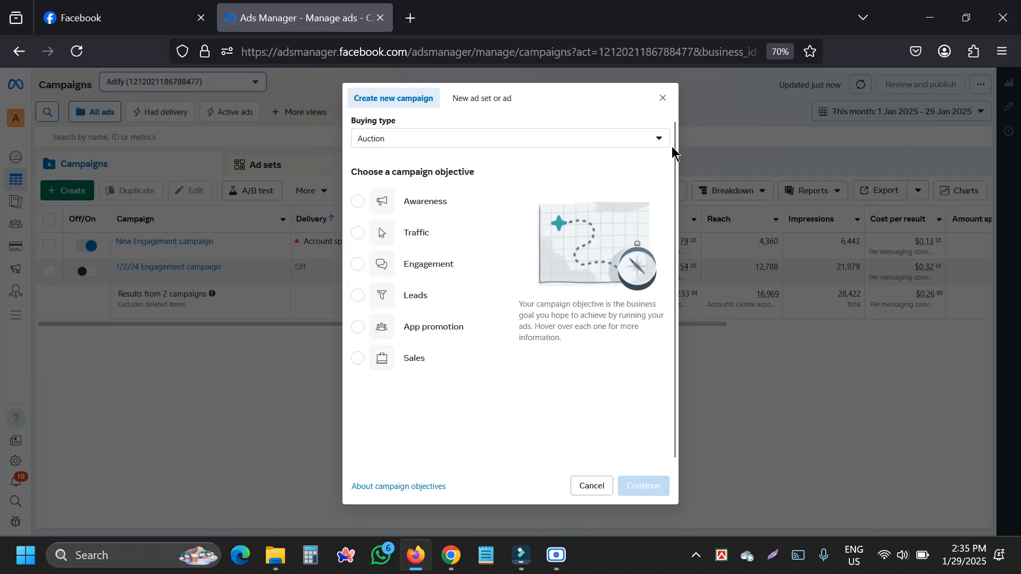
{"action": "left_click", "coordinate": [663, 98]}
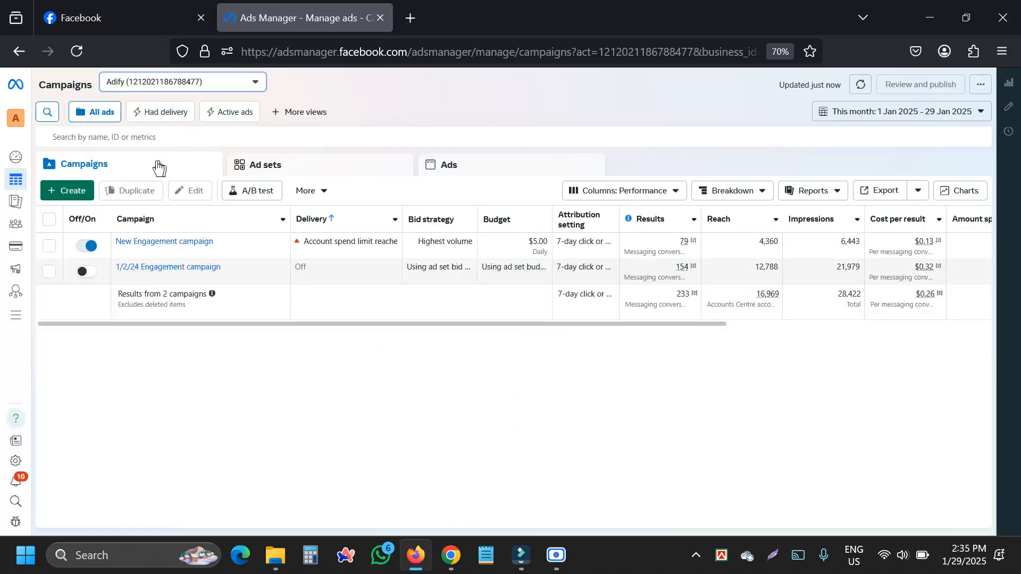
{"action": "left_click", "coordinate": [68, 190]}
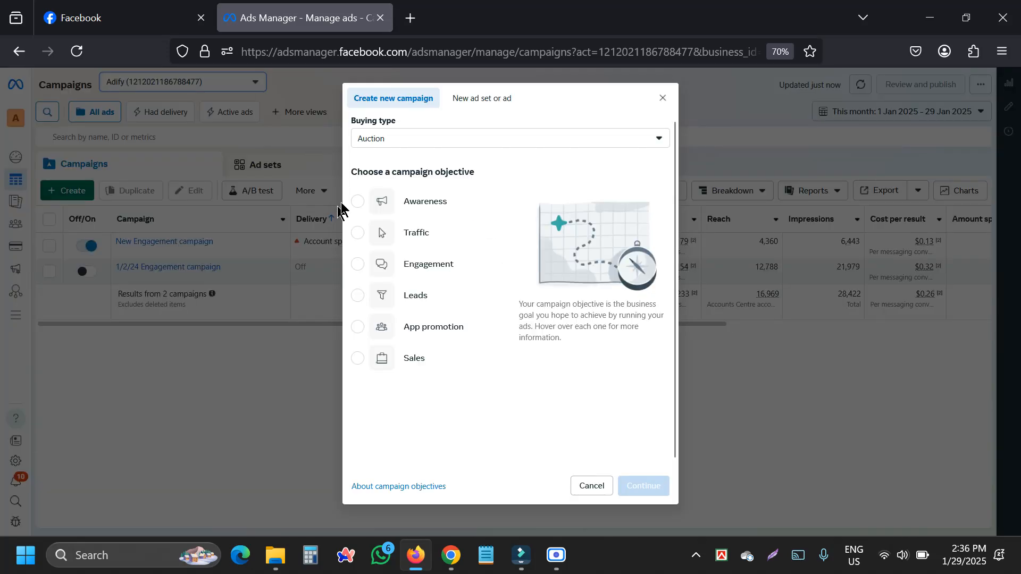
{"action": "left_click", "coordinate": [466, 142]}
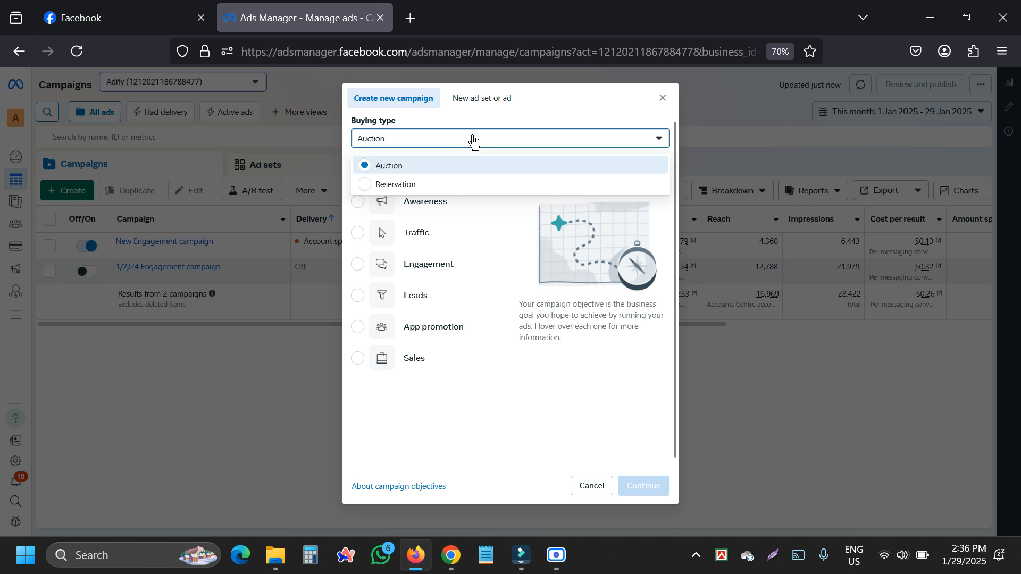
{"action": "left_click", "coordinate": [473, 142]}
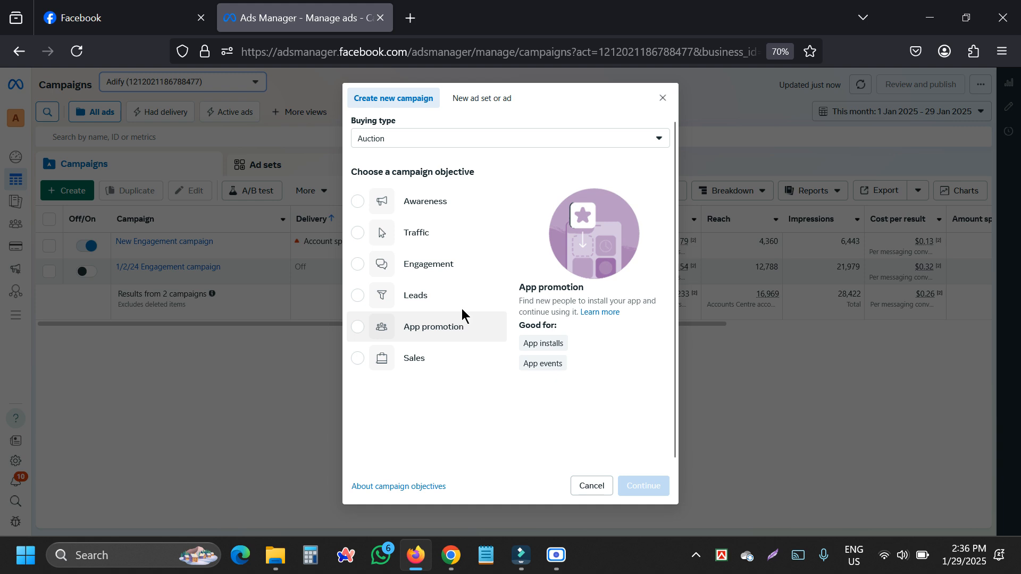
{"action": "left_click", "coordinate": [424, 207]}
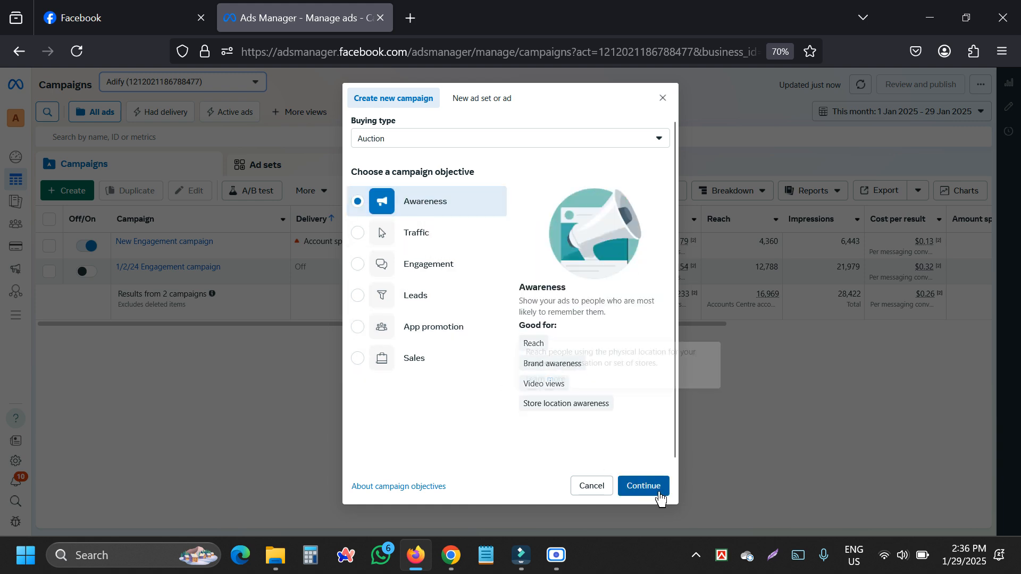
{"action": "left_click", "coordinate": [642, 486]}
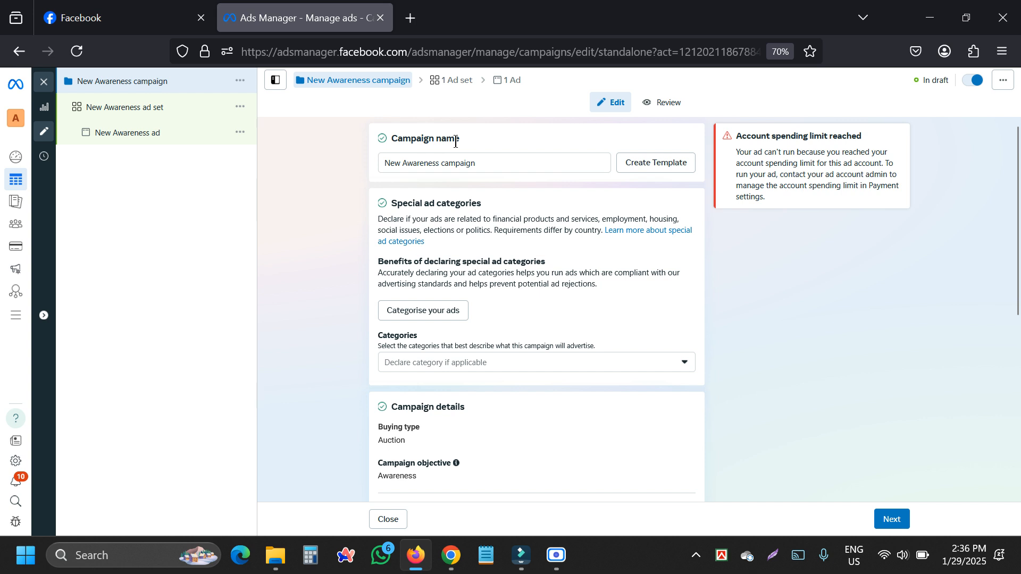
- Rename the campaign as Adify Awareness campaign
{"action": "double_click", "coordinate": [388, 162]}
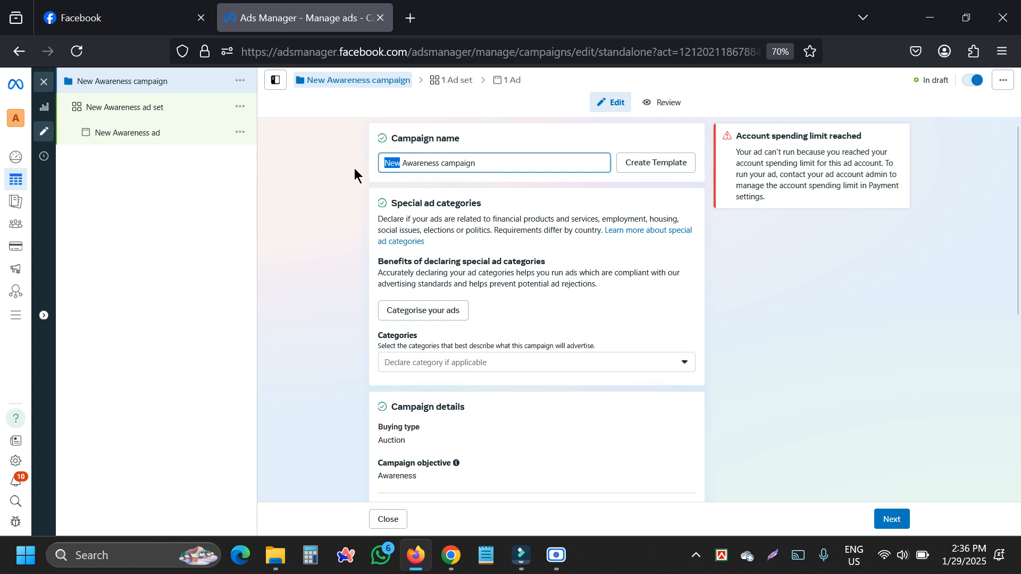
{"action": "type", "text": "Adify"}
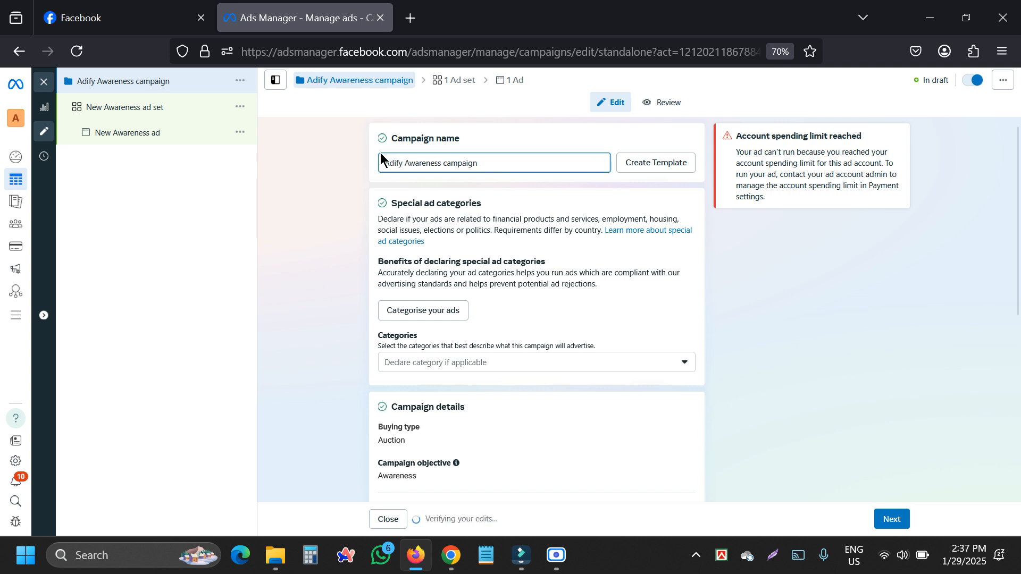
{"action": "left_click", "coordinate": [314, 281]}
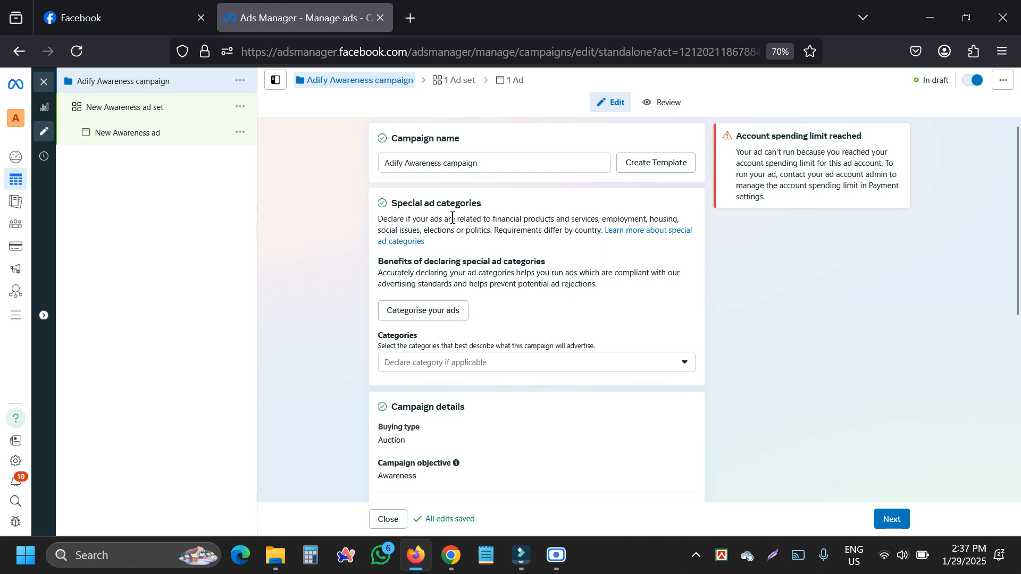
- Examine the special ad category questionnaire without answering it, and view the campaign details below
{"action": "left_click", "coordinate": [449, 314]}
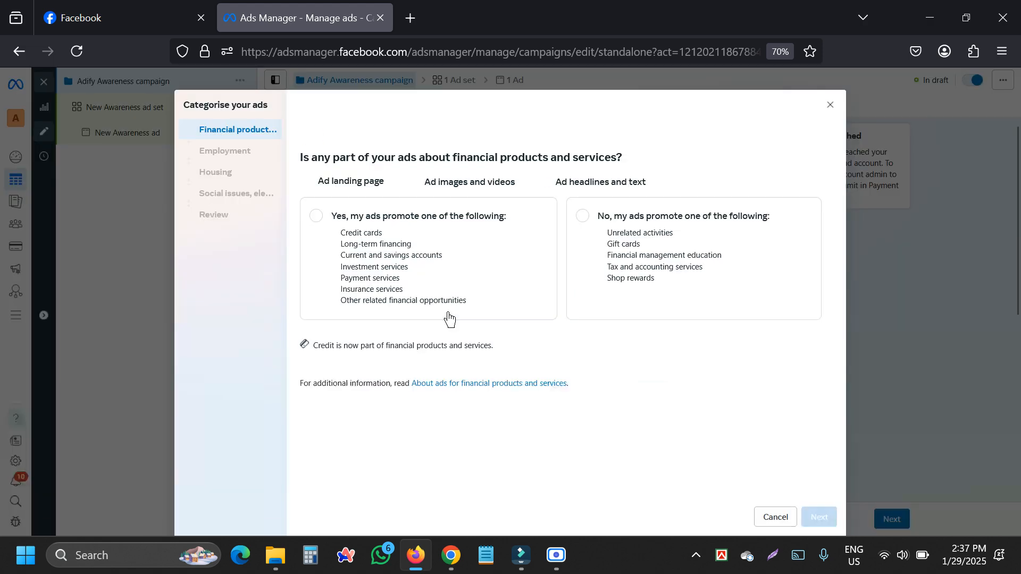
{"action": "left_click", "coordinate": [828, 107]}
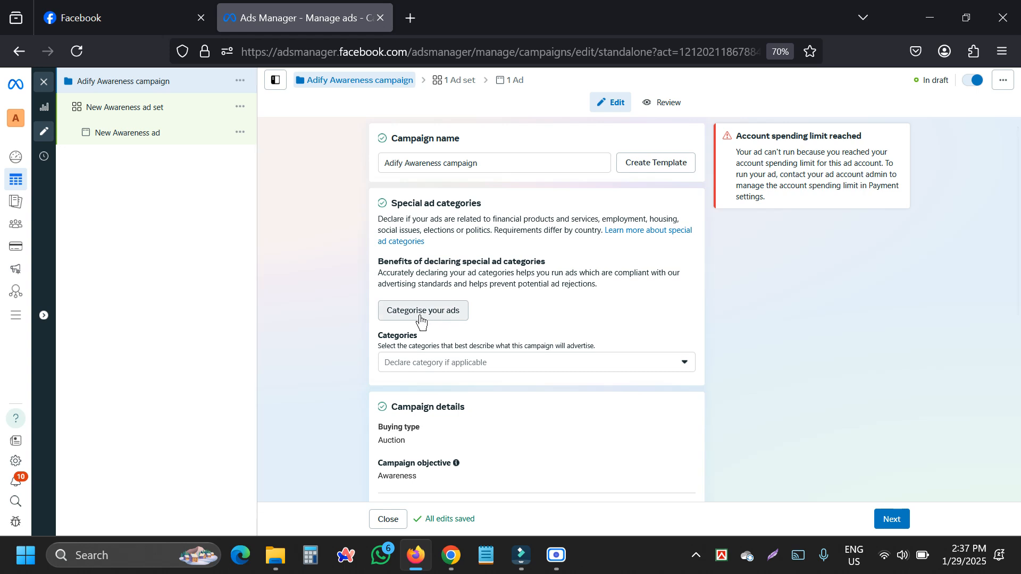
{"action": "scroll", "coordinate": [420, 319], "scroll_direction": "down", "scroll_amount": 3}
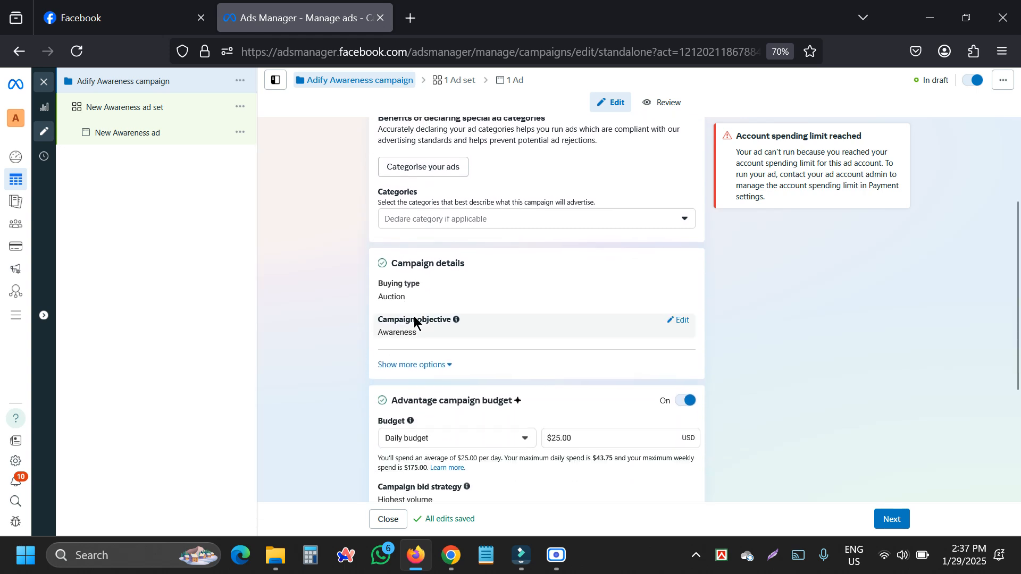
- Examine the Advantage campaign budget amount and its daily and lifetime budget types without changing them
{"action": "scroll", "coordinate": [413, 316], "scroll_direction": "down", "scroll_amount": 1}
{"action": "scroll", "coordinate": [429, 246], "scroll_direction": "down", "scroll_amount": 2}
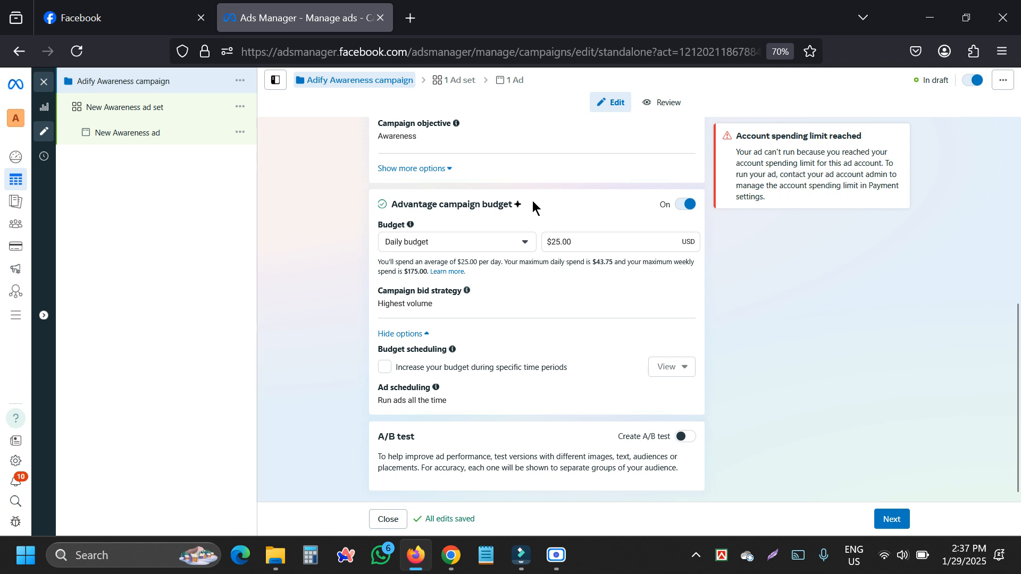
{"action": "left_click_drag", "start_coordinate": [532, 200], "coordinate": [387, 210]}
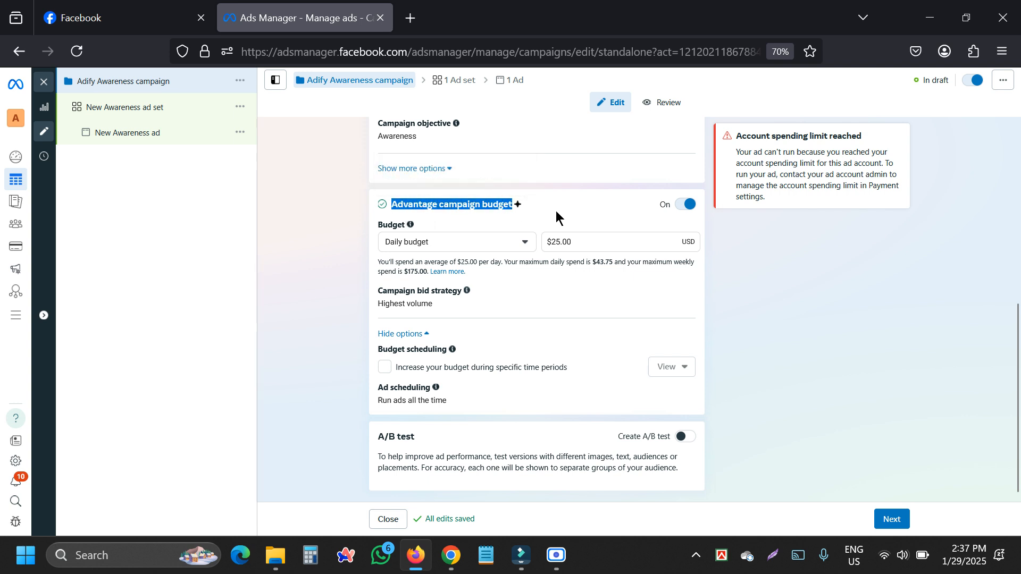
{"action": "left_click", "coordinate": [538, 202]}
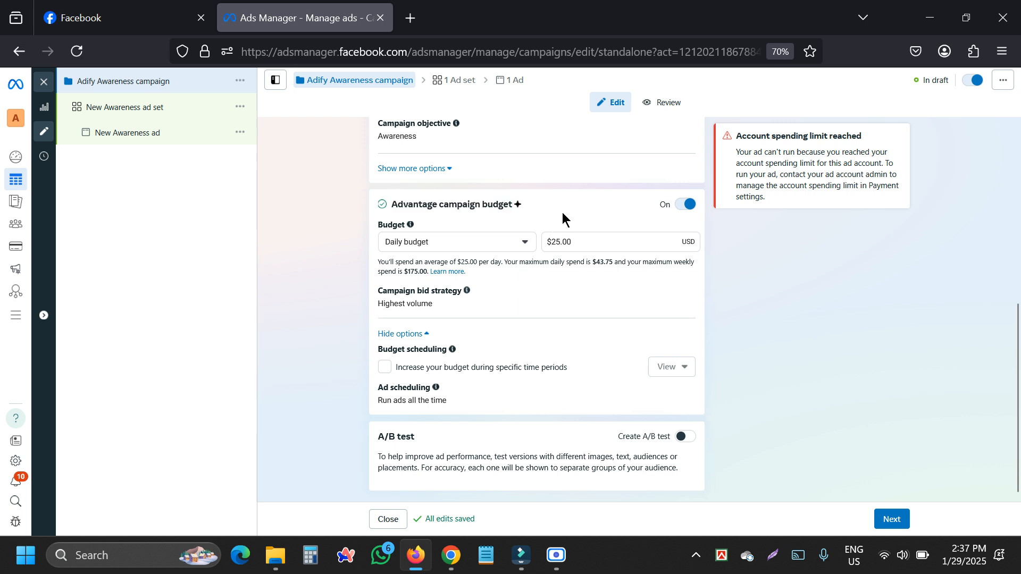
{"action": "triple_click", "coordinate": [571, 238]}
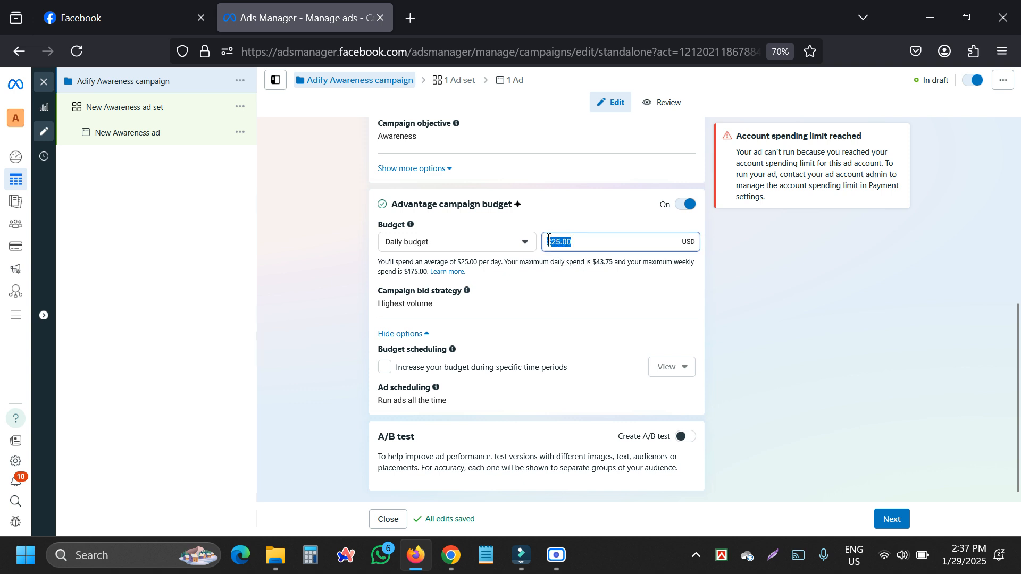
{"action": "left_click", "coordinate": [755, 268]}
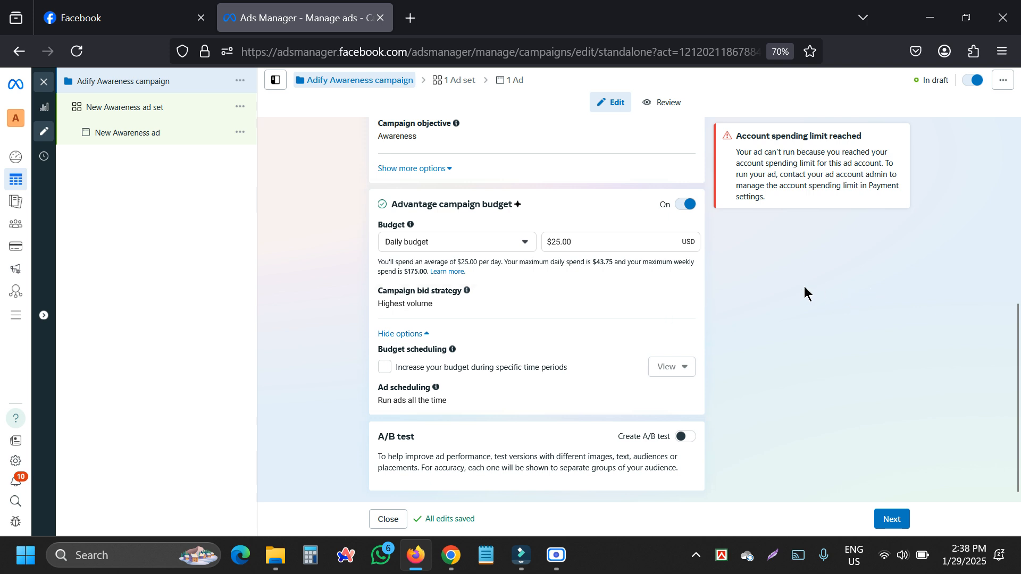
{"action": "left_click", "coordinate": [427, 243]}
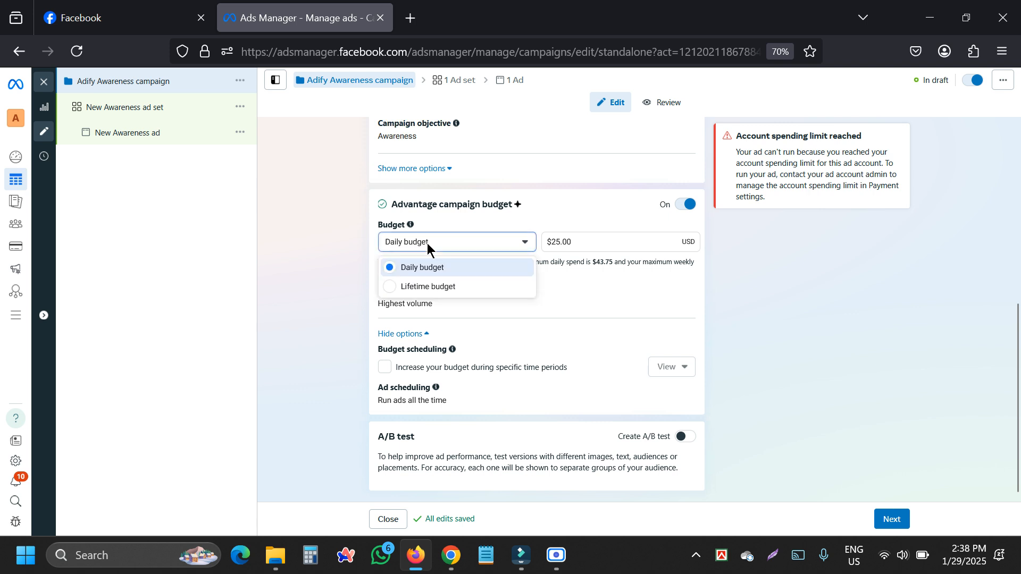
{"action": "left_click", "coordinate": [427, 244]}
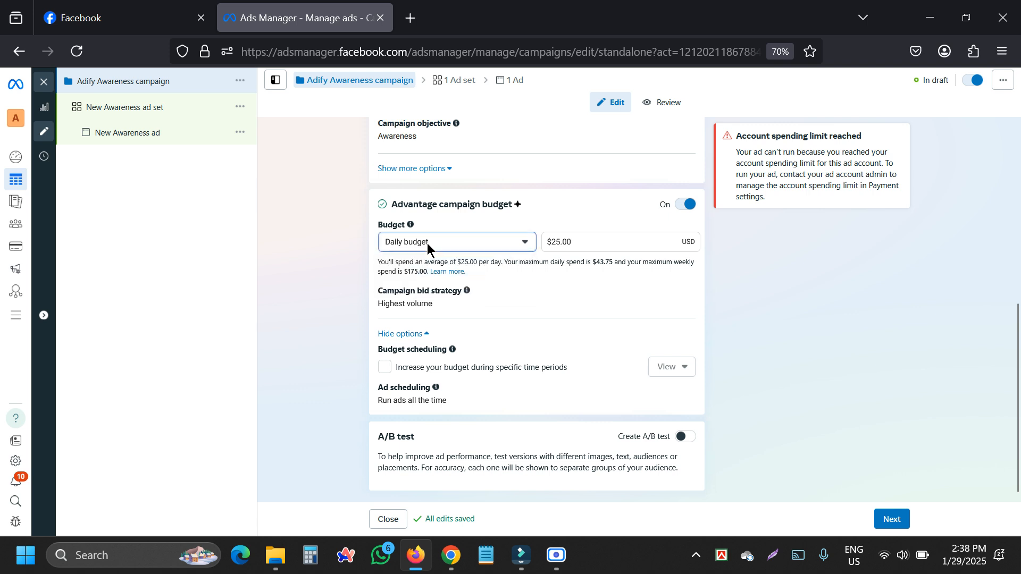
{"action": "left_click", "coordinate": [355, 270]}
- Proceed to the ad set level, dismiss the target frequency recommendation, and rename the ad set as Adify Awareness ad set
{"action": "left_click", "coordinate": [893, 523]}
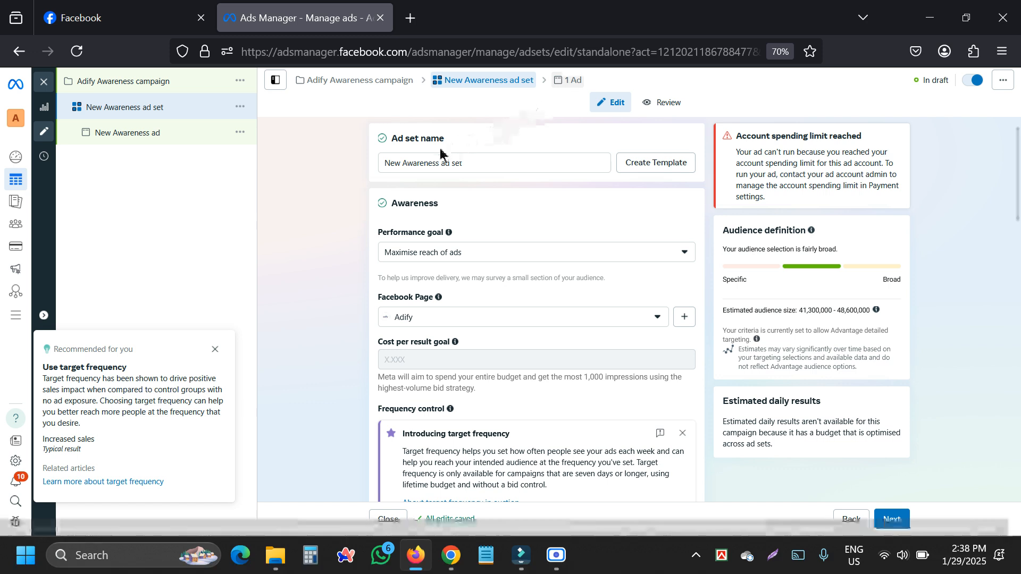
{"action": "left_click", "coordinate": [216, 351]}
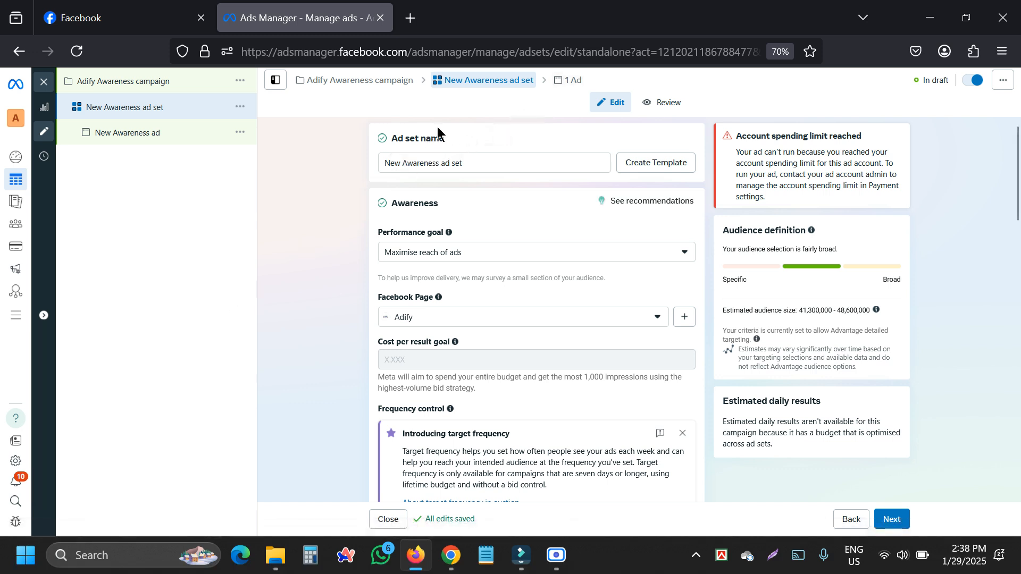
{"action": "double_click", "coordinate": [392, 163]}
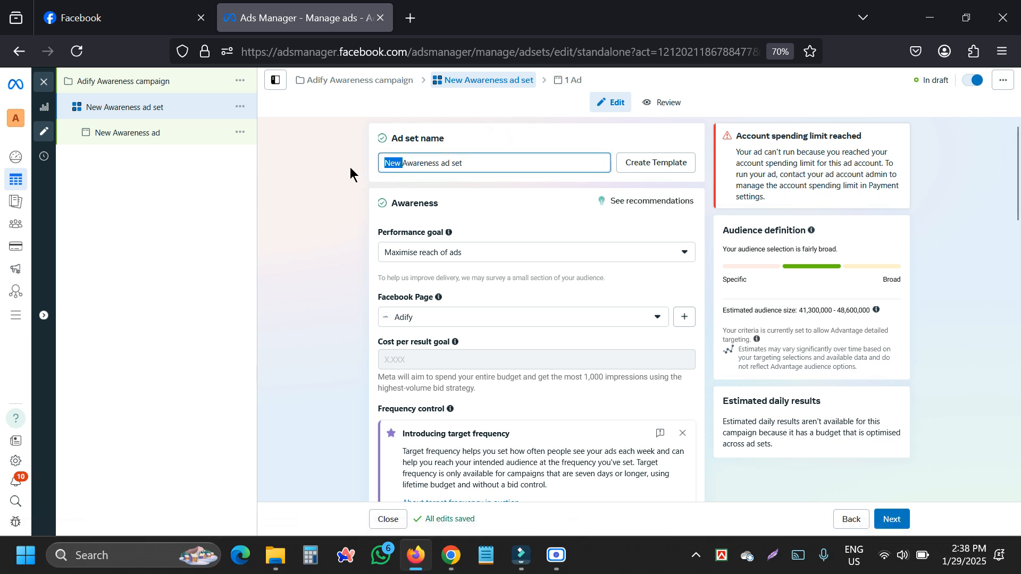
{"action": "type", "text": "Adigy"}
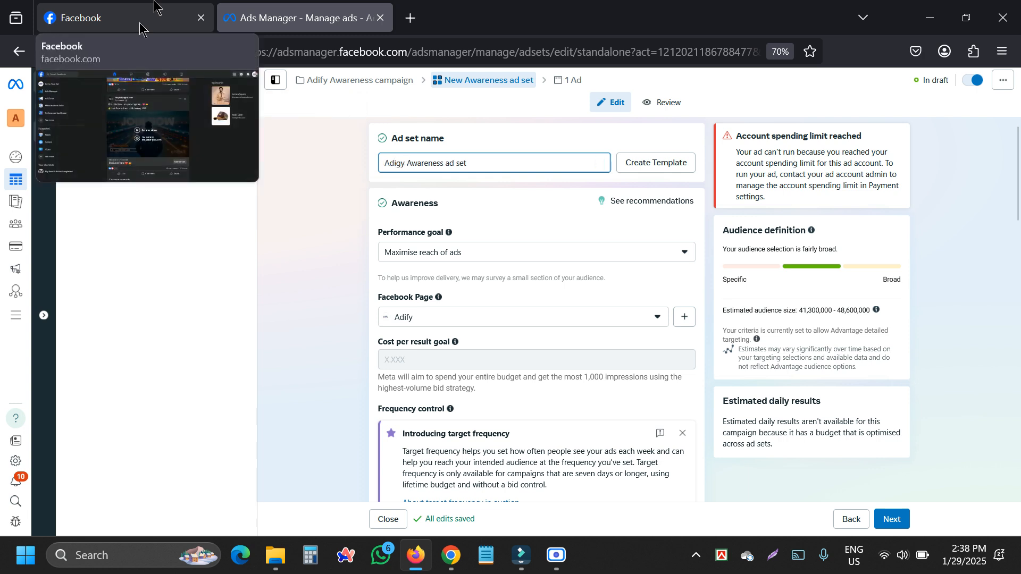
{"action": "key", "text": "BackSpace"}
{"action": "key", "text": "BackSpace"}
{"action": "key", "text": "BackSpace"}
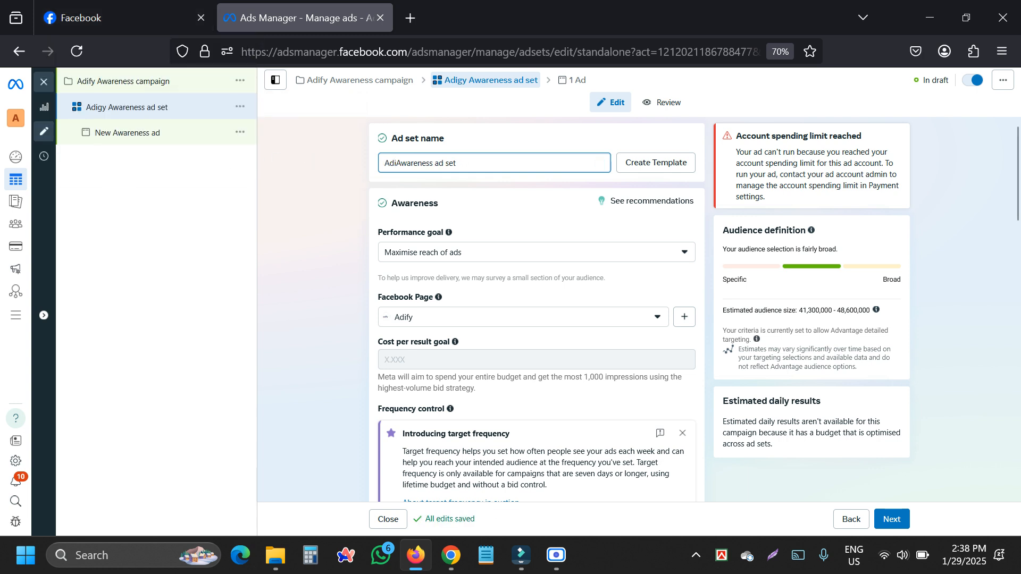
{"action": "type", "text": "fy"}
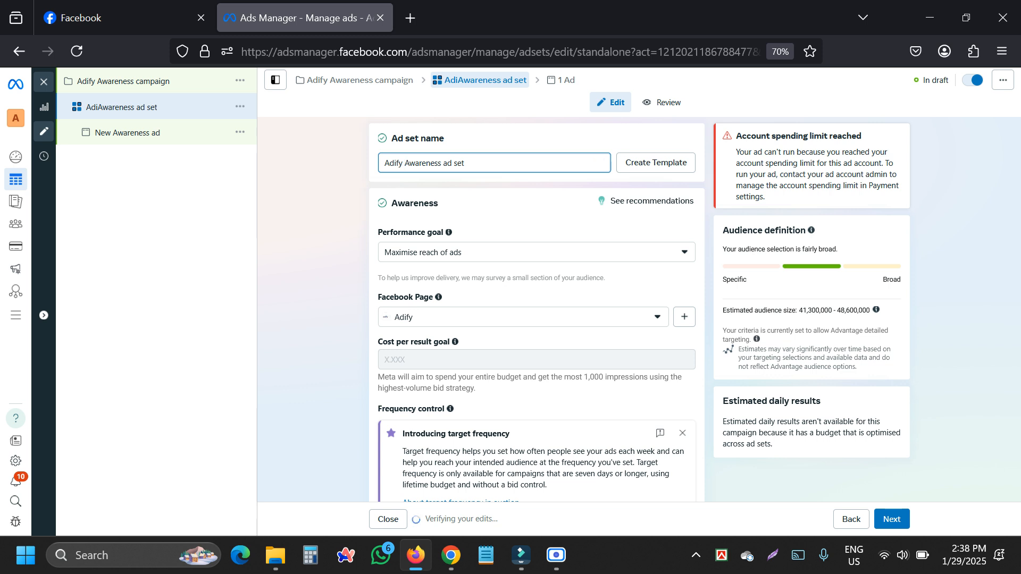
{"action": "left_click", "coordinate": [314, 222]}
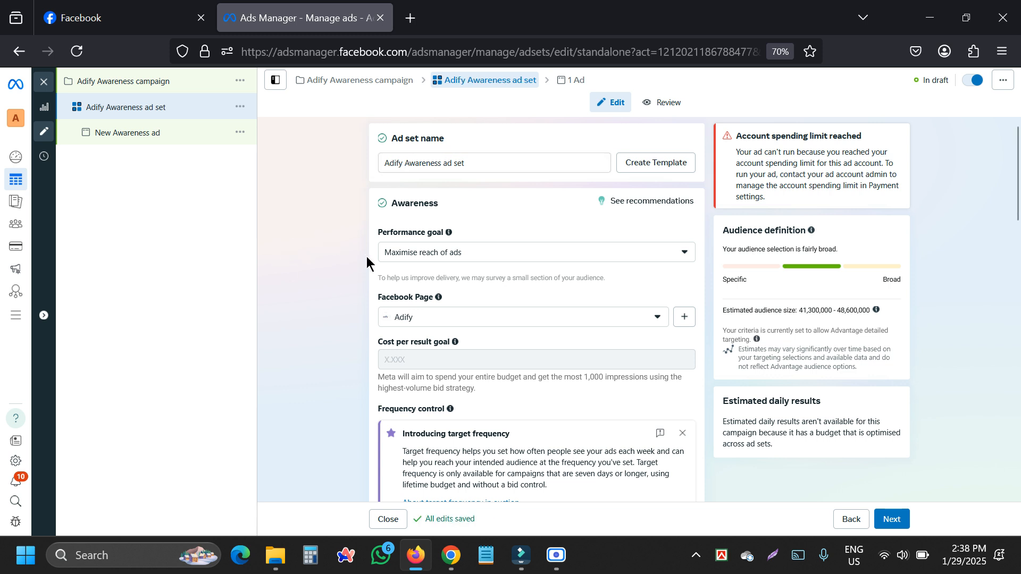
- Examine the ad set's performance goals and available Facebook Pages, keeping Maximise reach of ads and the Adify page
{"action": "left_click", "coordinate": [414, 256]}
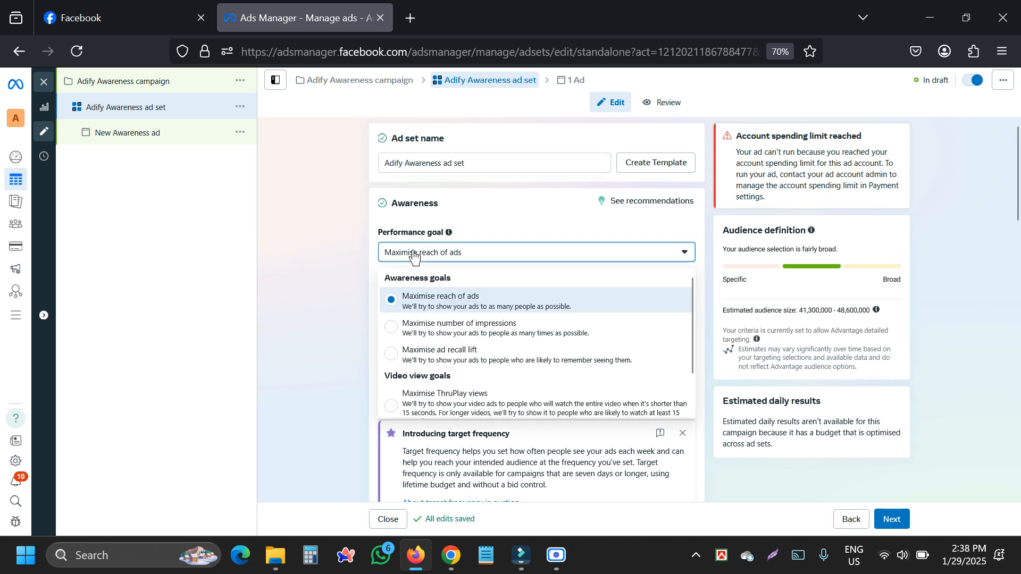
{"action": "left_click", "coordinate": [414, 257]}
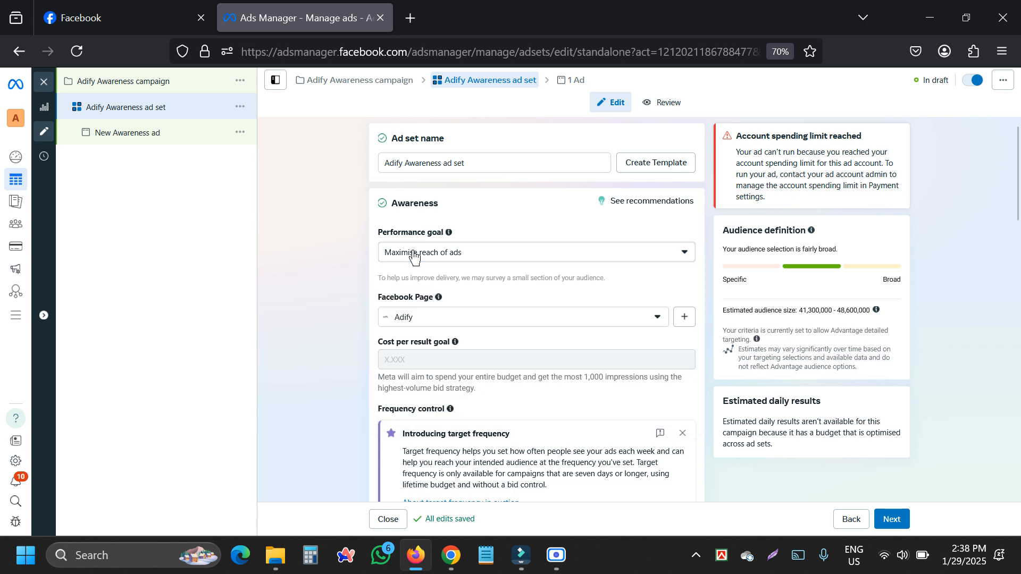
{"action": "scroll", "coordinate": [486, 250], "scroll_direction": "down", "scroll_amount": 2}
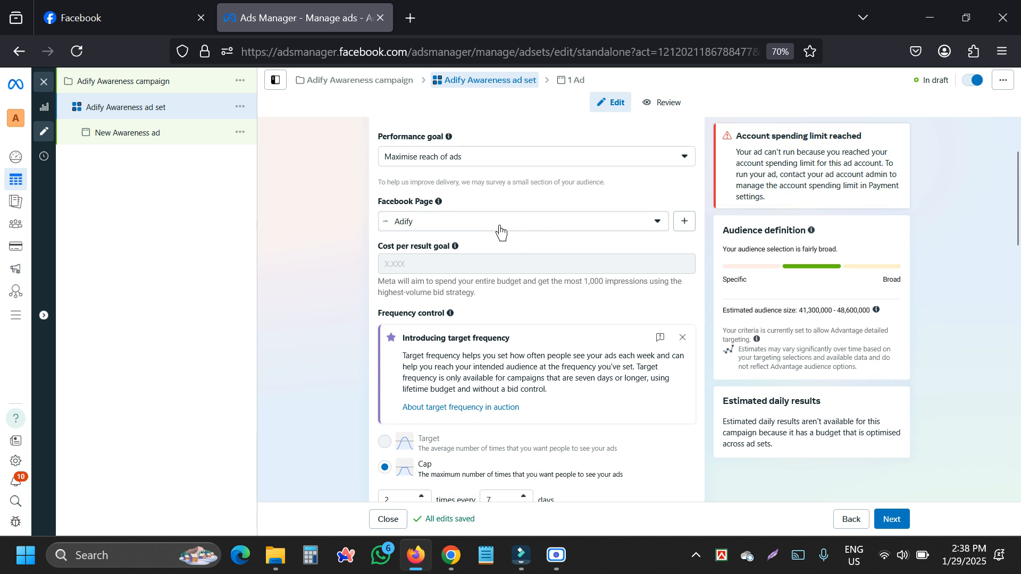
{"action": "left_click", "coordinate": [500, 231]}
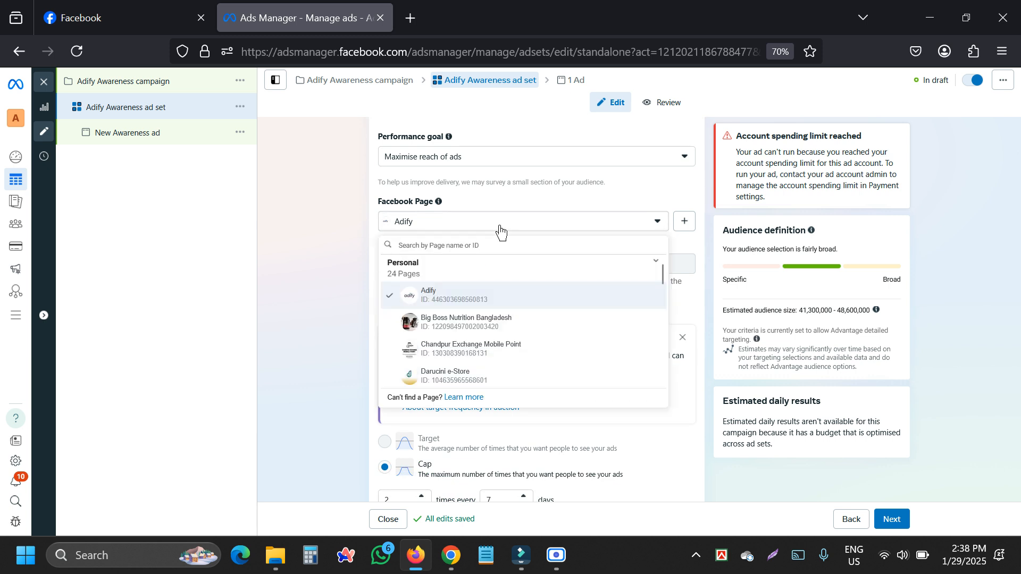
{"action": "left_click", "coordinate": [505, 230]}
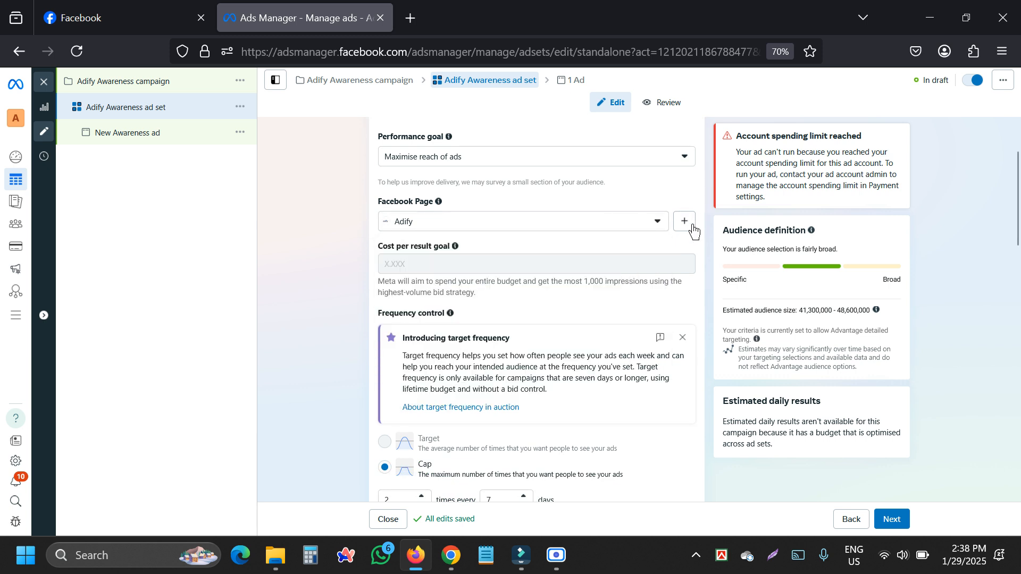
- Look through the full list of Facebook Pages available for the ad set, keeping Adify selected
{"action": "left_click", "coordinate": [422, 223]}
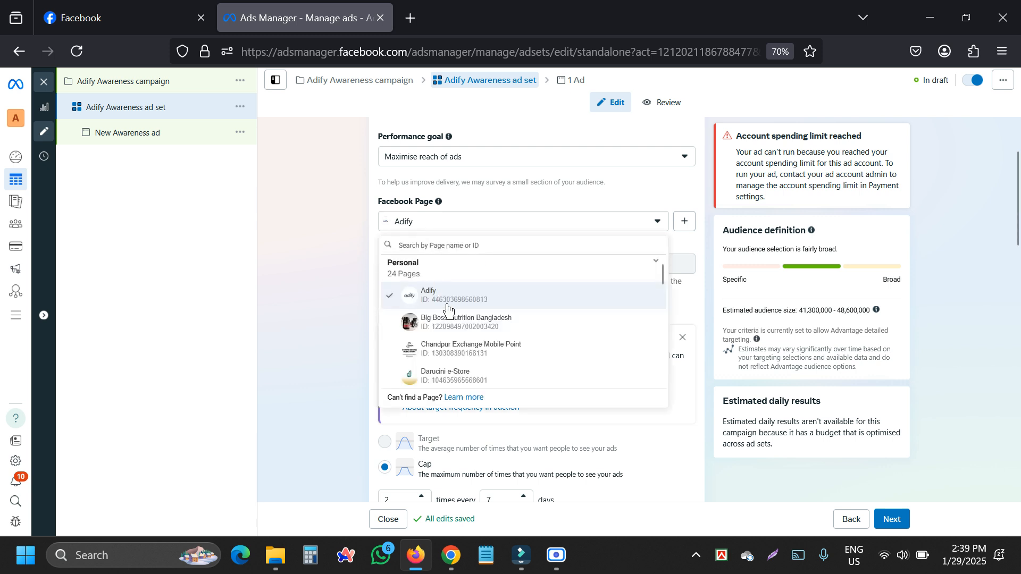
{"action": "scroll", "coordinate": [445, 305], "scroll_direction": "down", "scroll_amount": 5}
{"action": "scroll", "coordinate": [445, 316], "scroll_direction": "up", "scroll_amount": 5}
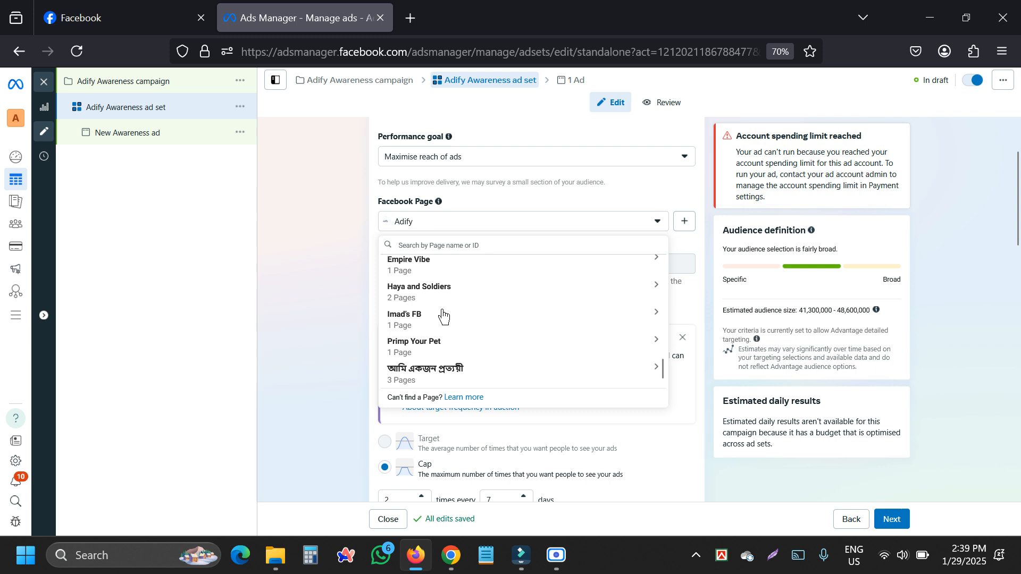
{"action": "left_click", "coordinate": [319, 266]}
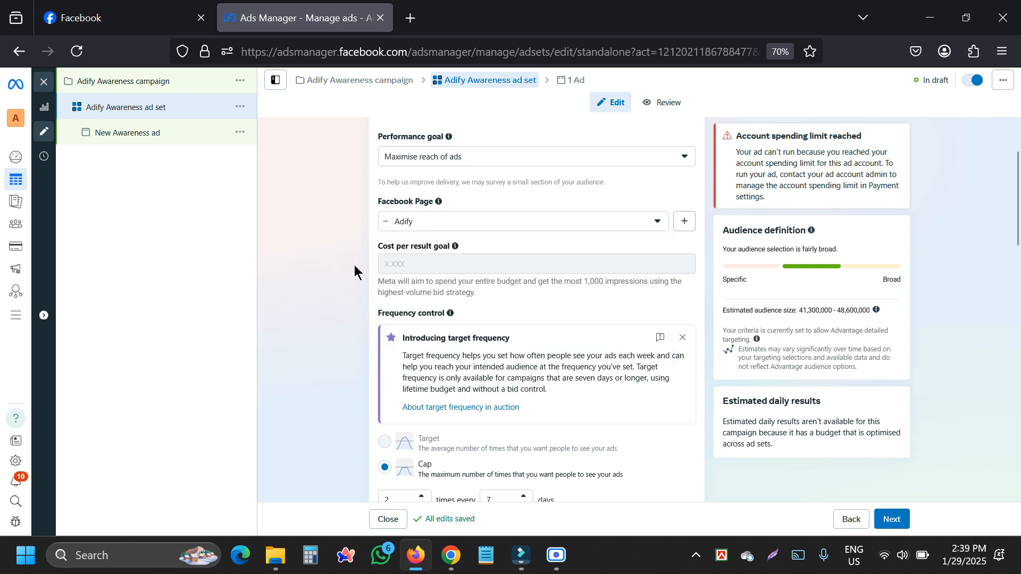
- Examine the ad set's cost per result goal and its frequency control options, including the cap settings
{"action": "scroll", "coordinate": [354, 266], "scroll_direction": "down", "scroll_amount": 2}
{"action": "scroll", "coordinate": [354, 274], "scroll_direction": "down", "scroll_amount": 2}
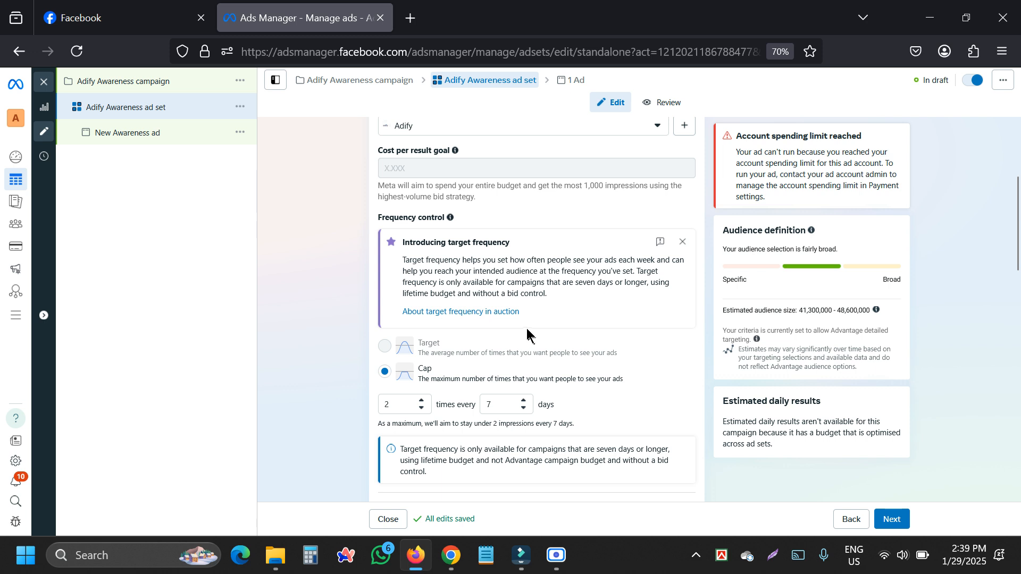
{"action": "scroll", "coordinate": [528, 334], "scroll_direction": "up", "scroll_amount": 2}
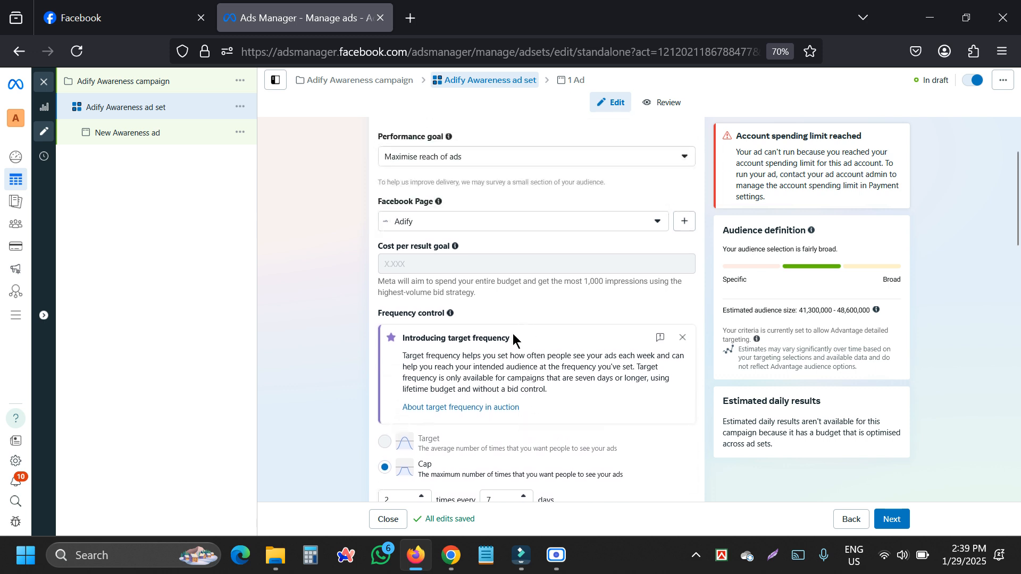
{"action": "scroll", "coordinate": [514, 325], "scroll_direction": "down", "scroll_amount": 3}
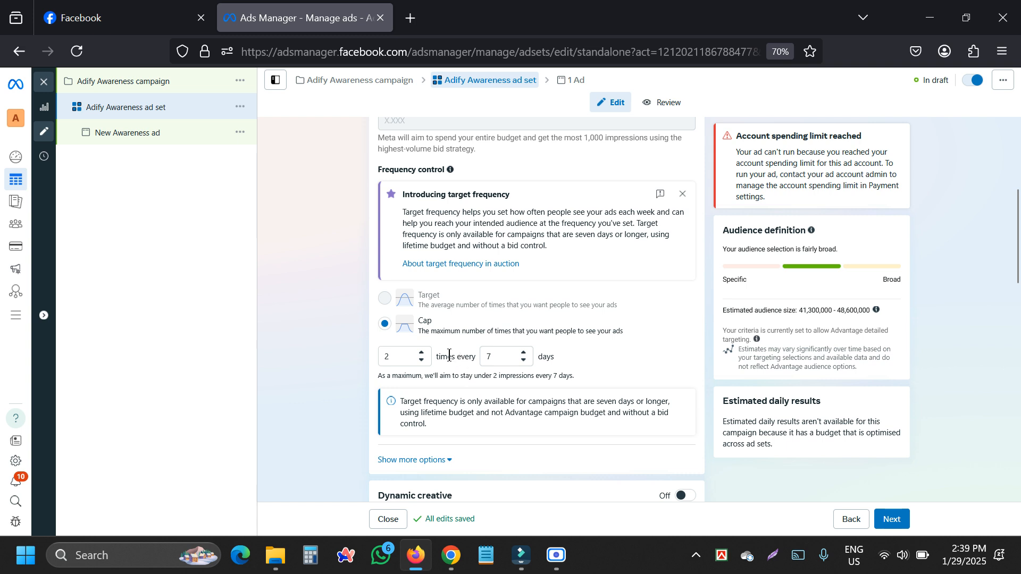
{"action": "left_click_drag", "start_coordinate": [440, 359], "coordinate": [461, 367]}
{"action": "left_click", "coordinate": [461, 367]}
{"action": "scroll", "coordinate": [470, 348], "scroll_direction": "down", "scroll_amount": 5}
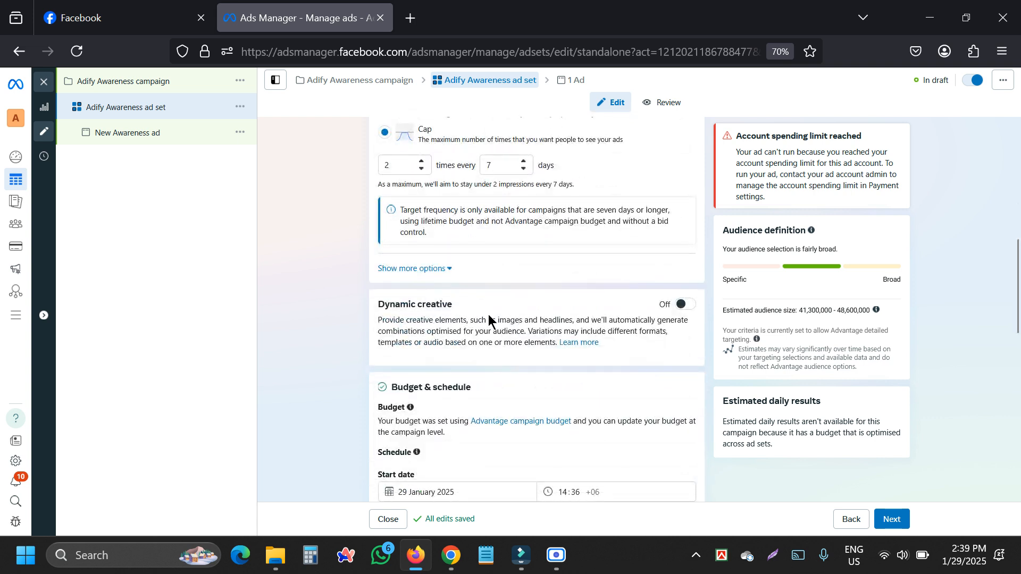
- Examine the ad set's budget and schedule section, including its start date, without changing any values
{"action": "scroll", "coordinate": [488, 318], "scroll_direction": "down", "scroll_amount": 2}
{"action": "left_click_drag", "start_coordinate": [489, 295], "coordinate": [374, 295]}
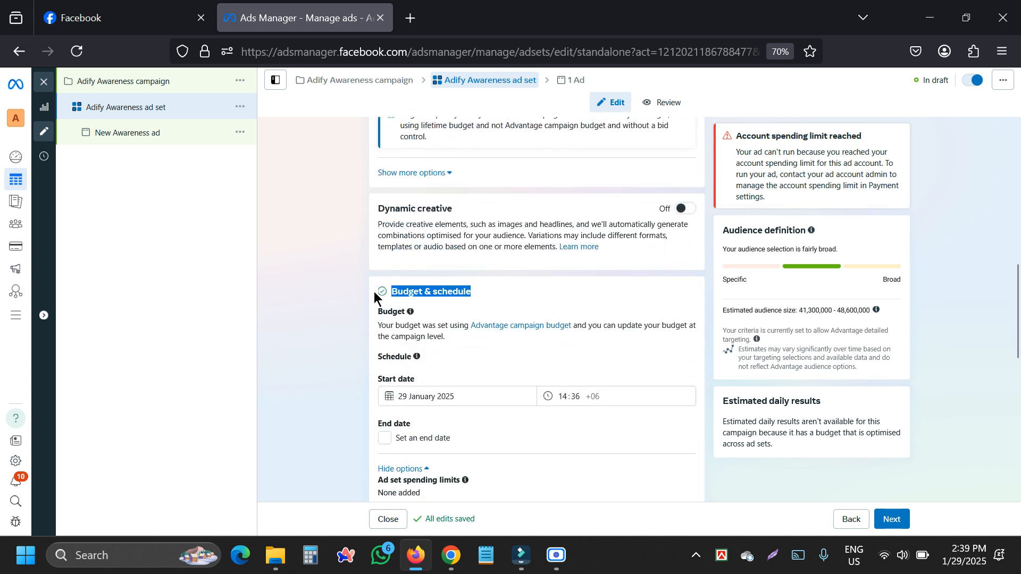
{"action": "left_click", "coordinate": [564, 298]}
{"action": "scroll", "coordinate": [561, 302], "scroll_direction": "down", "scroll_amount": 2}
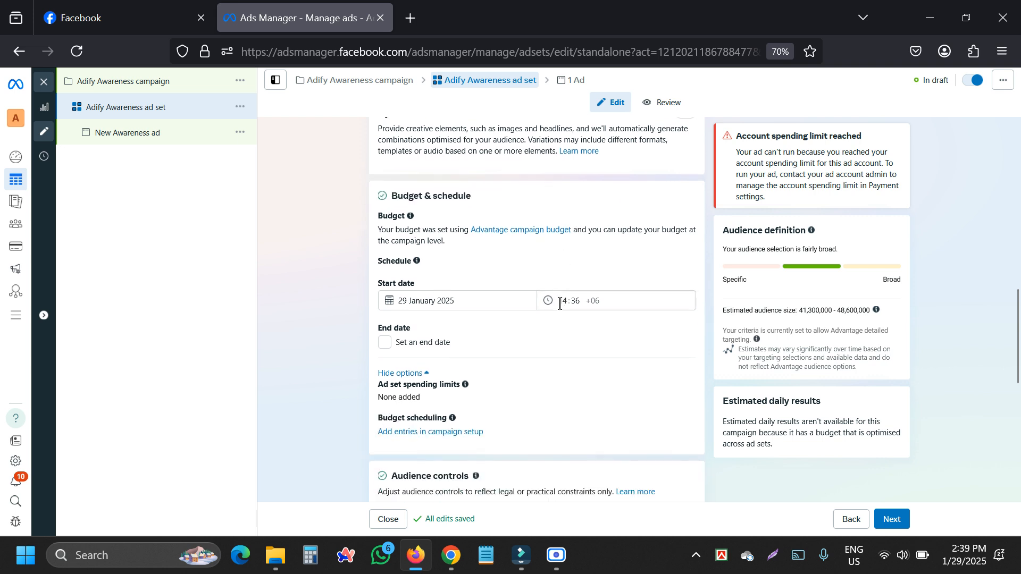
{"action": "left_click", "coordinate": [476, 300]}
{"action": "left_click", "coordinate": [261, 282]}
{"action": "scroll", "coordinate": [566, 381], "scroll_direction": "down", "scroll_amount": 4}
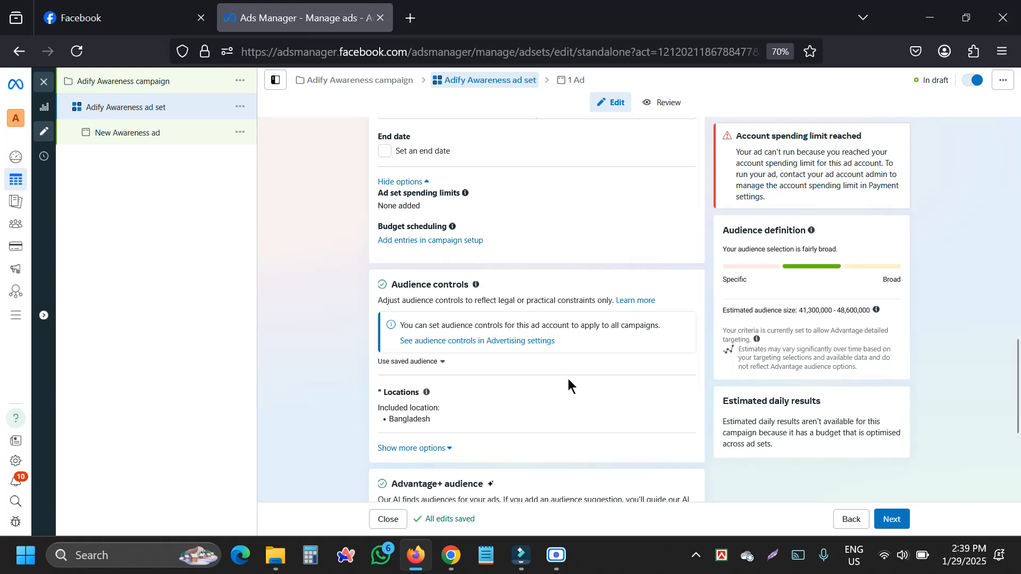
- Examine the ad set's audience controls and the included location setting
{"action": "scroll", "coordinate": [568, 379], "scroll_direction": "down", "scroll_amount": 2}
{"action": "left_click_drag", "start_coordinate": [399, 189], "coordinate": [472, 190]}
{"action": "left_click", "coordinate": [519, 191]}
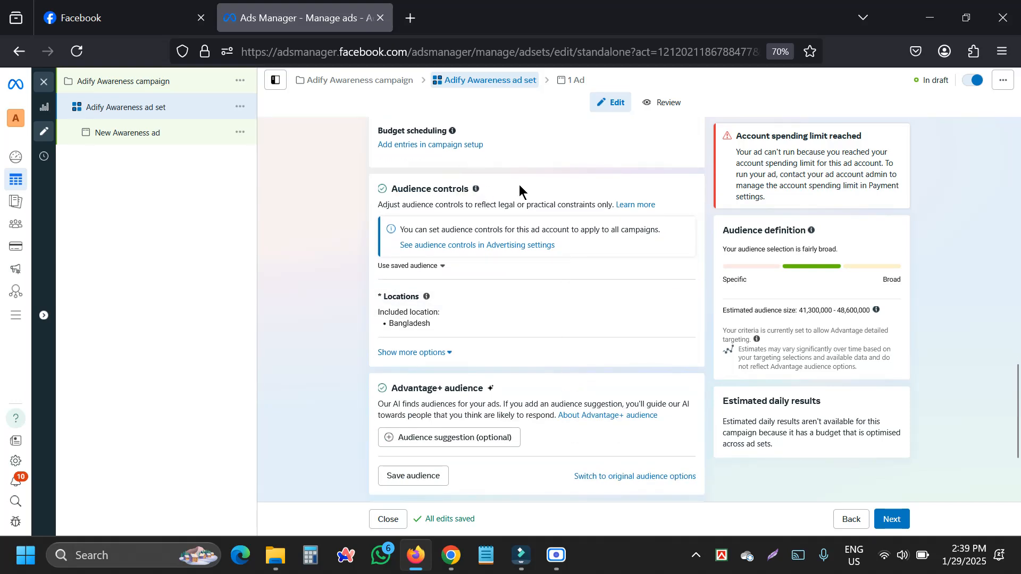
{"action": "mouse_move", "coordinate": [691, 312]}
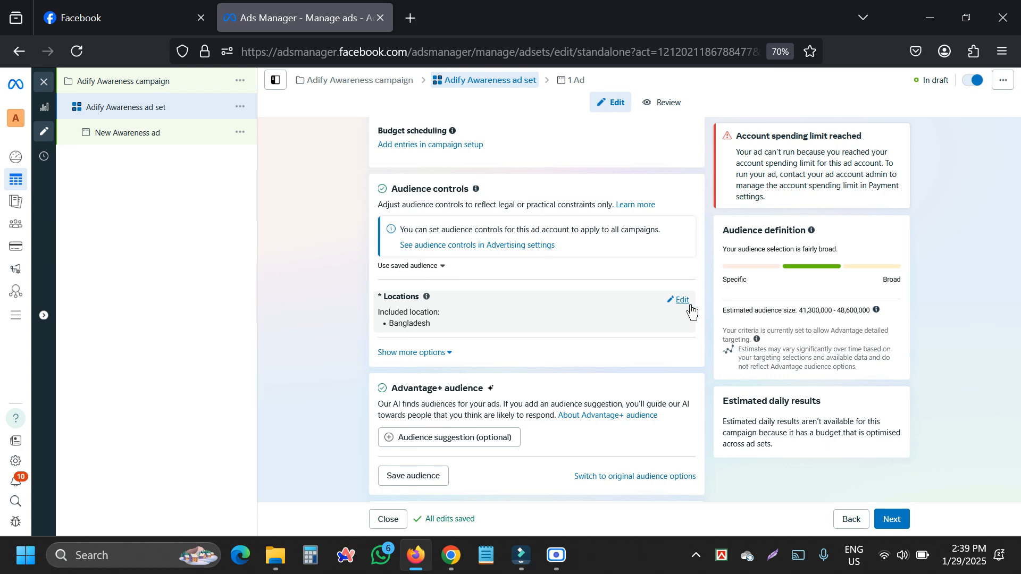
- Expand the optional audience suggestions and examine custom audiences, age, gender and detailed targeting
{"action": "scroll", "coordinate": [470, 348], "scroll_direction": "down", "scroll_amount": 2}
{"action": "left_click", "coordinate": [470, 346]}
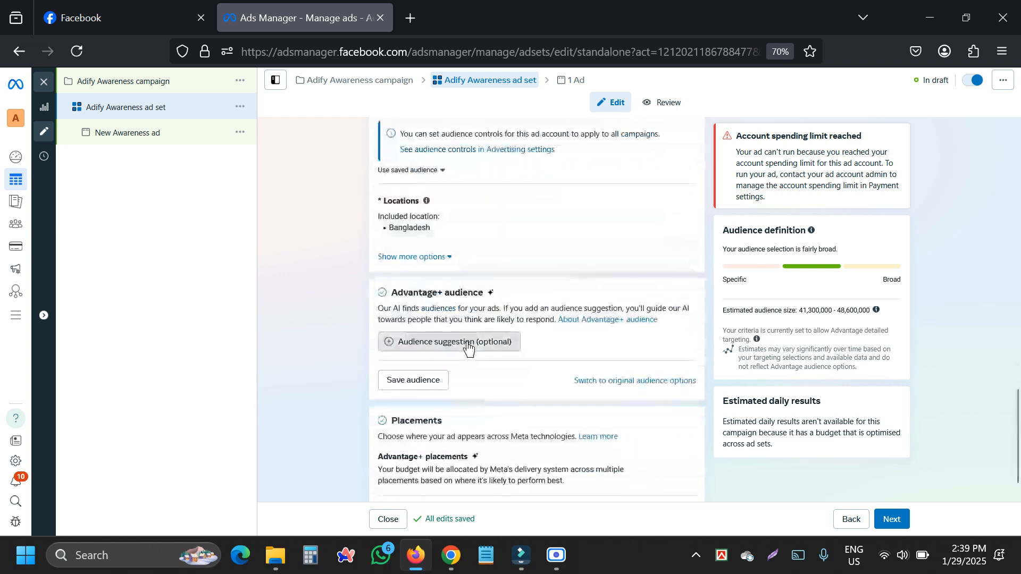
{"action": "scroll", "coordinate": [466, 345], "scroll_direction": "down", "scroll_amount": 2}
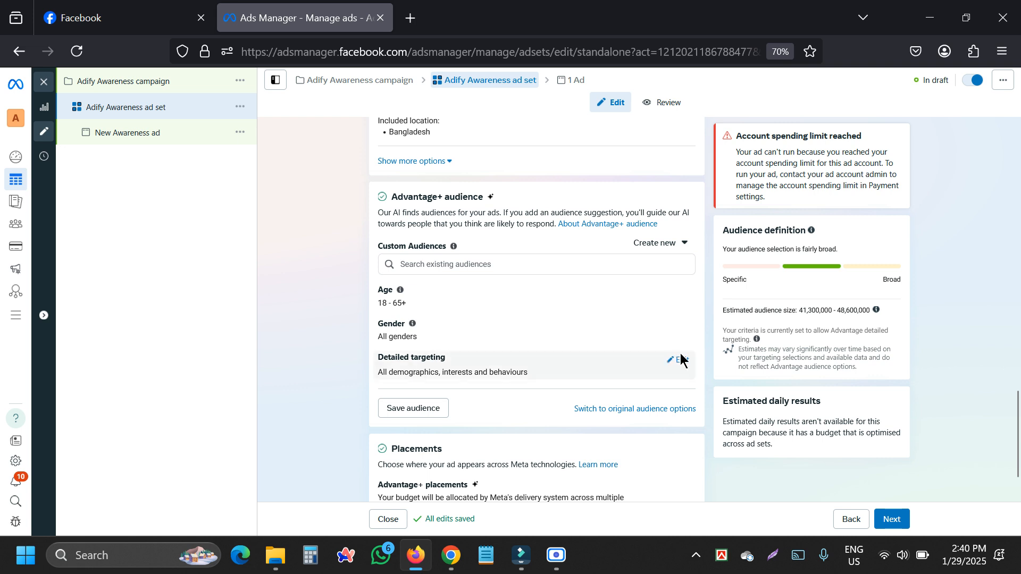
{"action": "scroll", "coordinate": [618, 358], "scroll_direction": "down", "scroll_amount": 2}
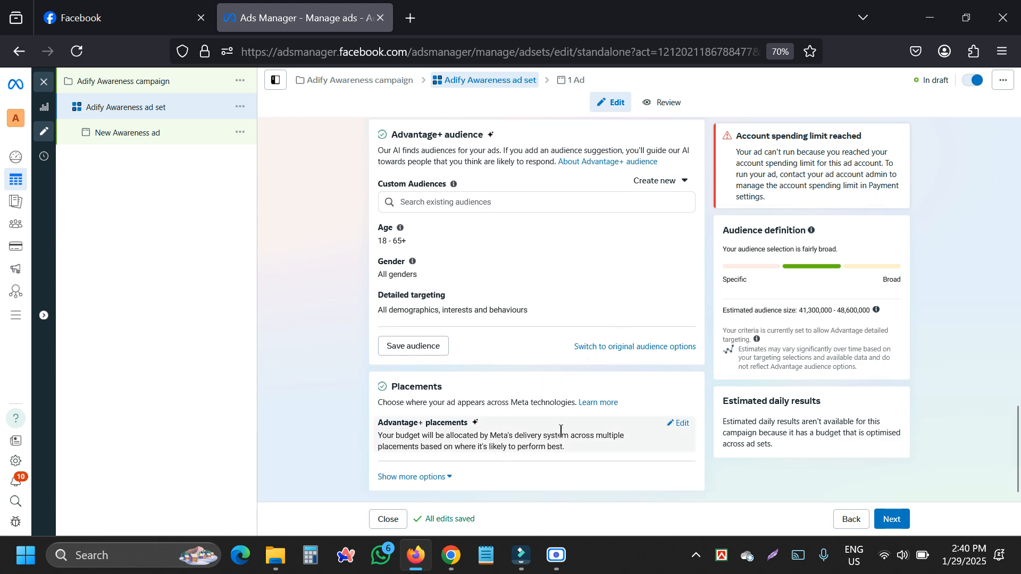
- Change the ad set's placements to Manual placements and review the available platforms and placement list
{"action": "left_click", "coordinate": [675, 423]}
{"action": "scroll", "coordinate": [674, 421], "scroll_direction": "down", "scroll_amount": 1}
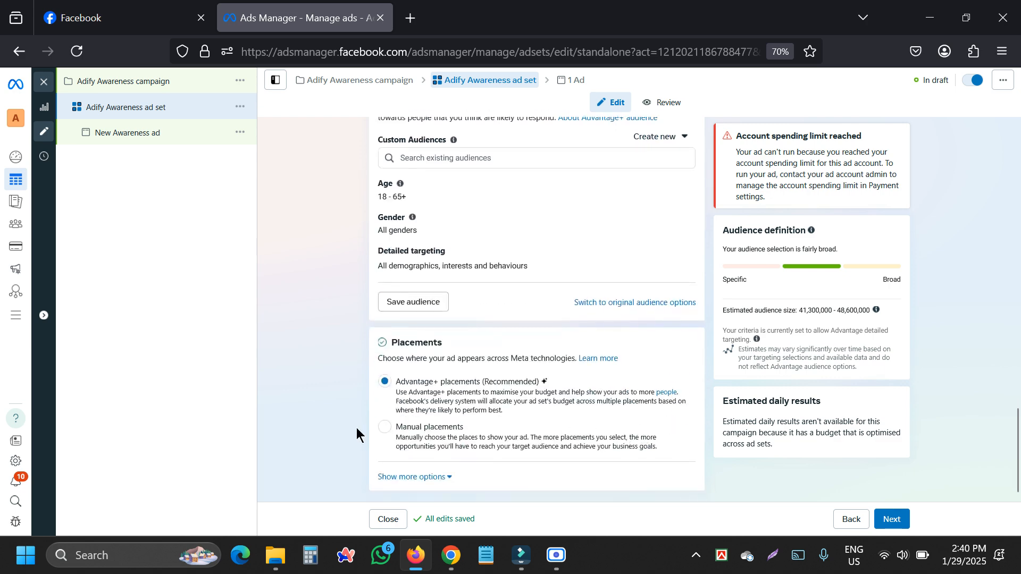
{"action": "left_click", "coordinate": [385, 427]}
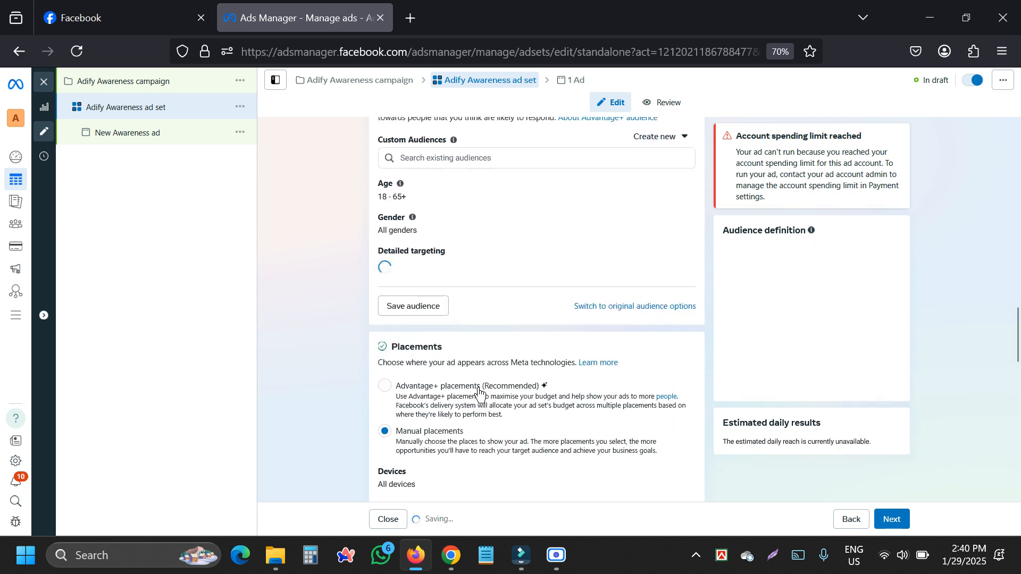
{"action": "scroll", "coordinate": [481, 388], "scroll_direction": "down", "scroll_amount": 5}
{"action": "scroll", "coordinate": [484, 381], "scroll_direction": "down", "scroll_amount": 5}
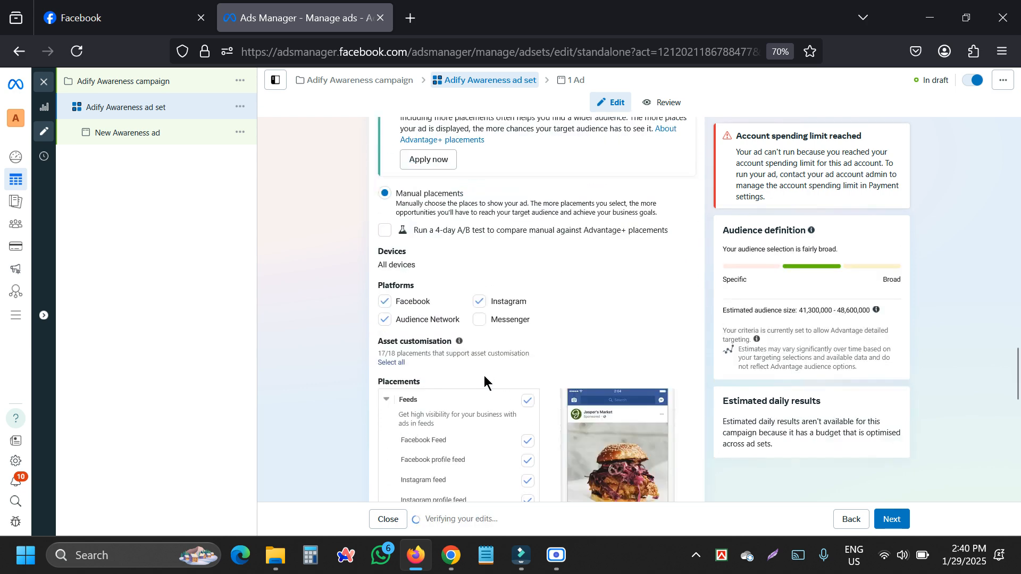
{"action": "scroll", "coordinate": [619, 379], "scroll_direction": "down", "scroll_amount": 2}
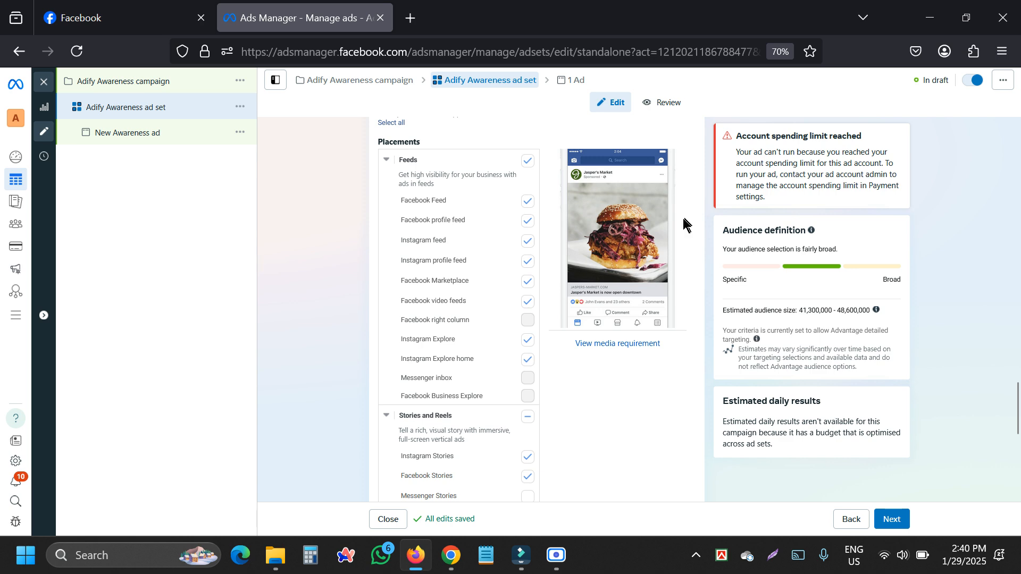
{"action": "scroll", "coordinate": [535, 372], "scroll_direction": "up", "scroll_amount": 2}
{"action": "scroll", "coordinate": [535, 372], "scroll_direction": "down", "scroll_amount": 10}
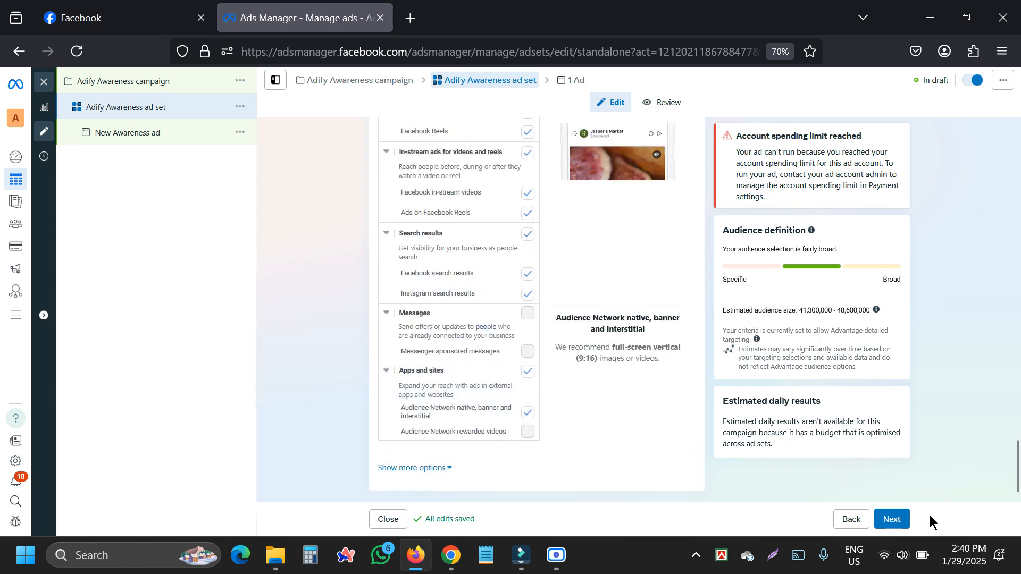
- Proceed to the ad level and set the Instagram account to Use Facebook Page
{"action": "left_click", "coordinate": [893, 519]}
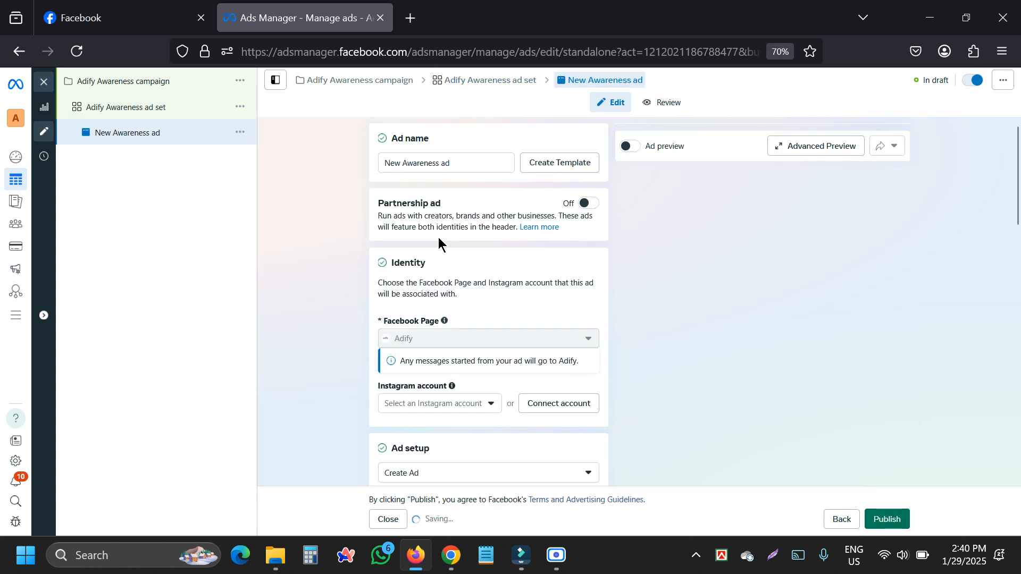
{"action": "scroll", "coordinate": [439, 236], "scroll_direction": "down", "scroll_amount": 5}
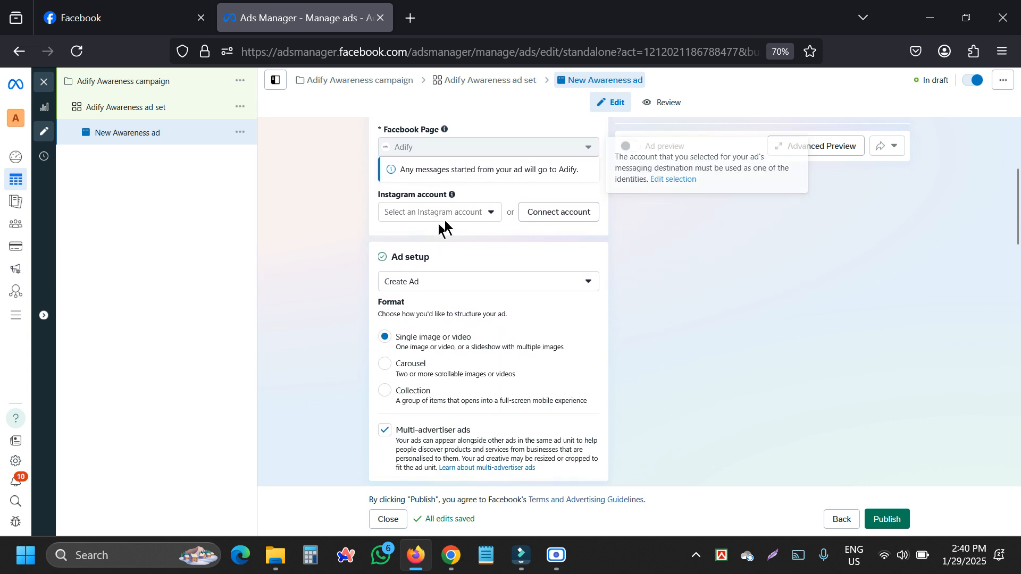
{"action": "left_click", "coordinate": [445, 215]}
{"action": "left_click", "coordinate": [422, 258]}
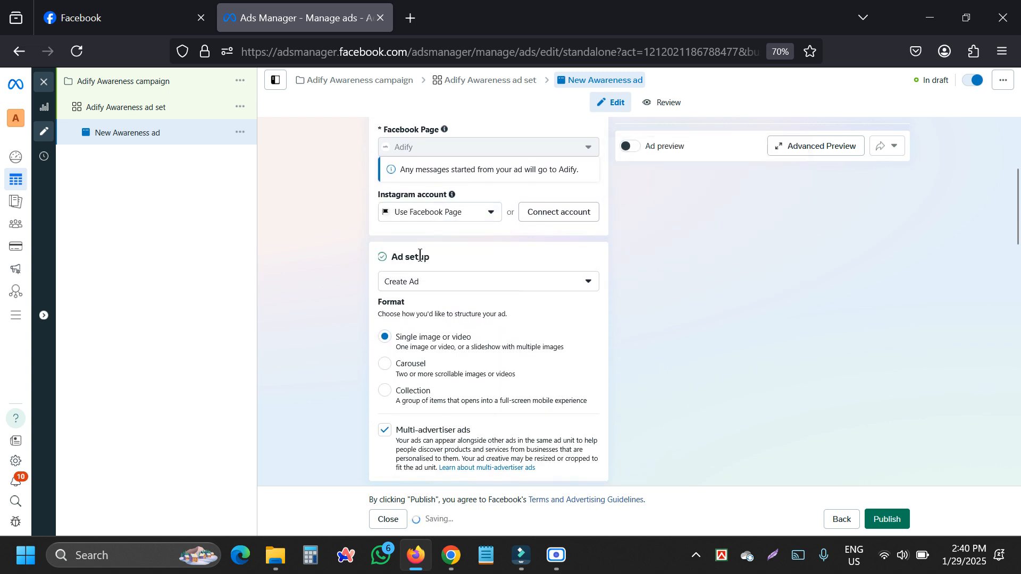
- Examine the ad setup sources, ad formats and destination choices, keeping Create Ad selected
{"action": "scroll", "coordinate": [458, 248], "scroll_direction": "down", "scroll_amount": 3}
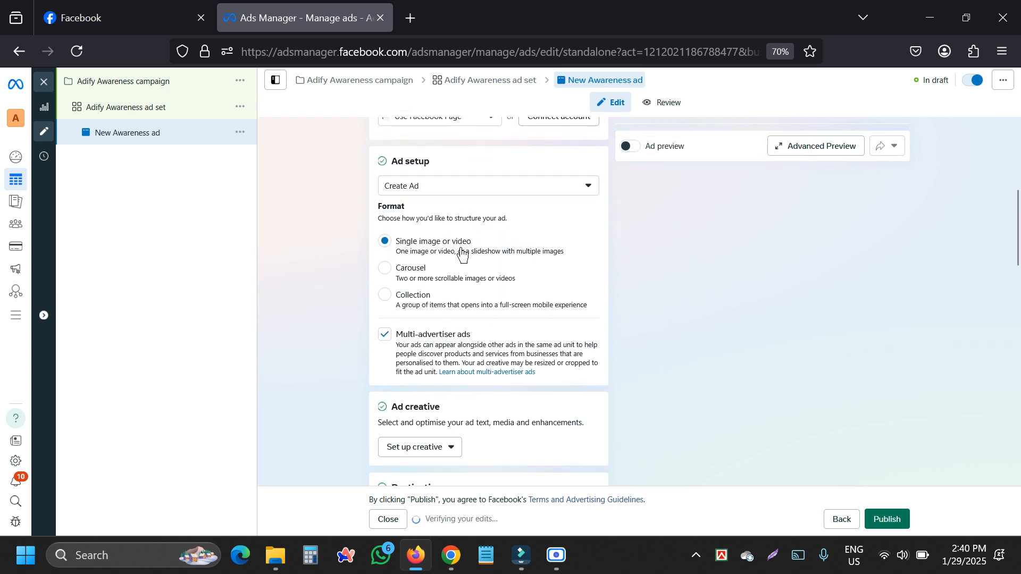
{"action": "left_click", "coordinate": [417, 185]}
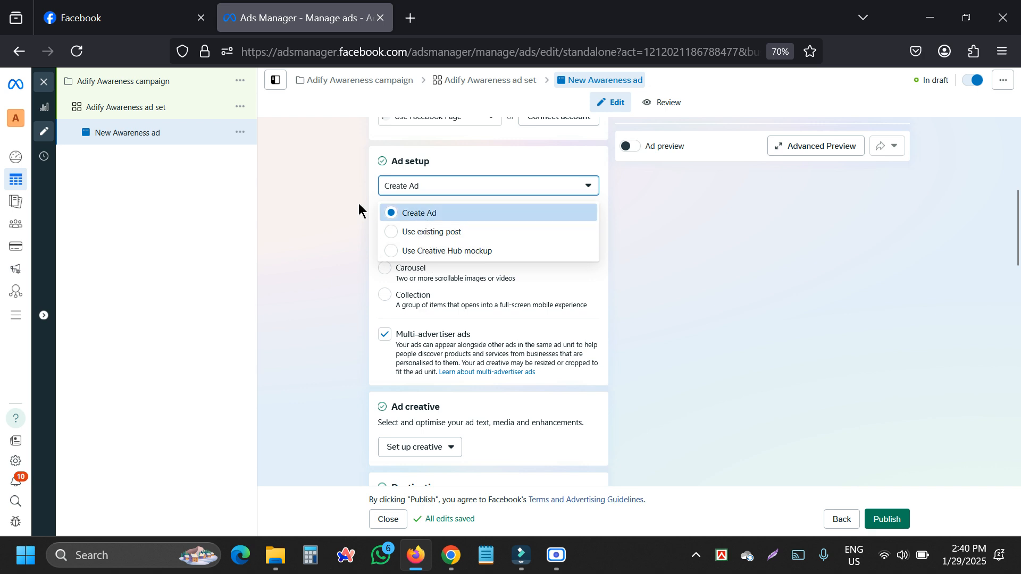
{"action": "left_click", "coordinate": [329, 210]}
{"action": "scroll", "coordinate": [409, 246], "scroll_direction": "down", "scroll_amount": 5}
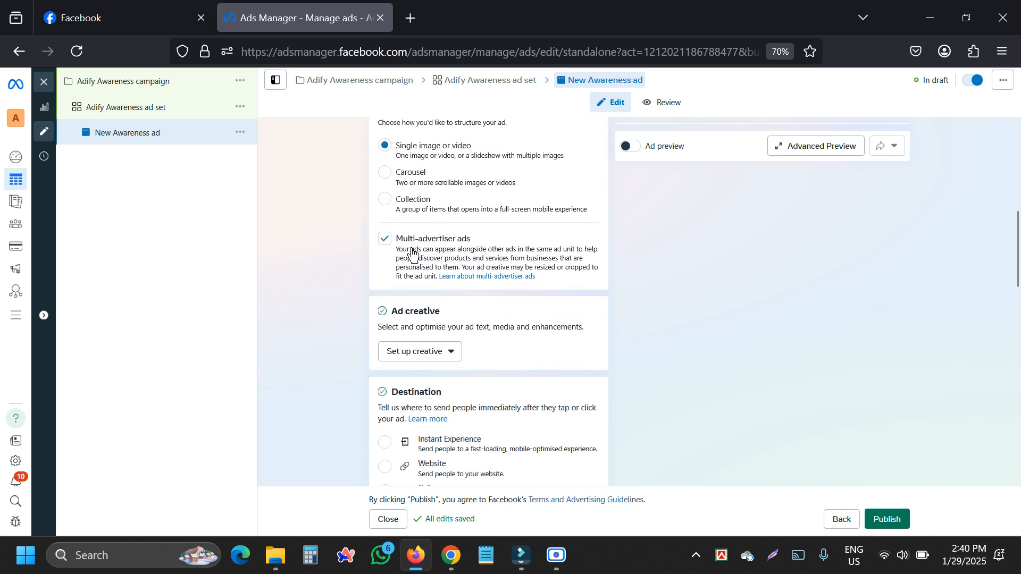
{"action": "scroll", "coordinate": [420, 213], "scroll_direction": "down", "scroll_amount": 3}
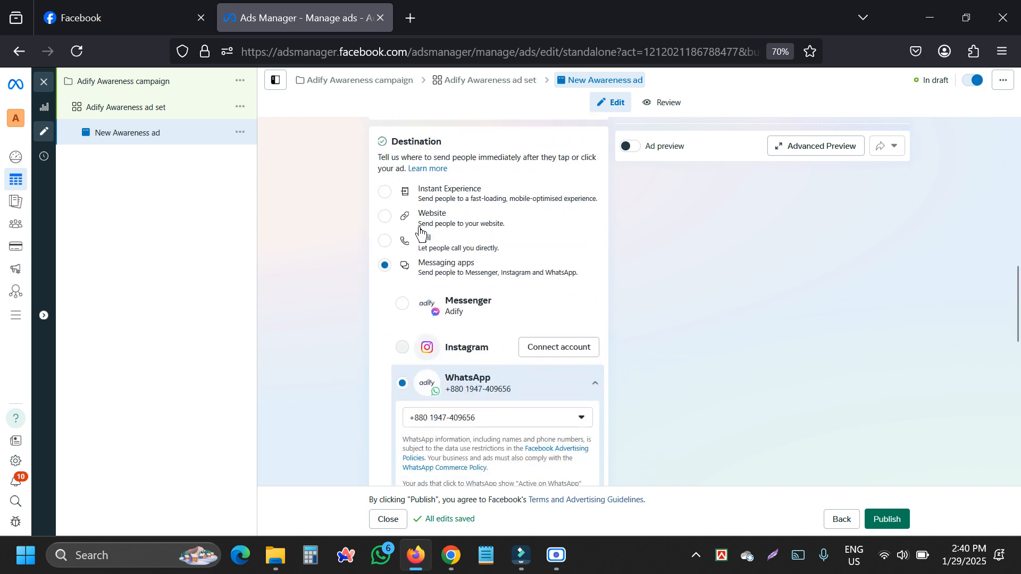
- View the creative types offered for the ad and revisit the format choices without selecting any
{"action": "scroll", "coordinate": [445, 279], "scroll_direction": "up", "scroll_amount": 4}
{"action": "left_click", "coordinate": [439, 255]}
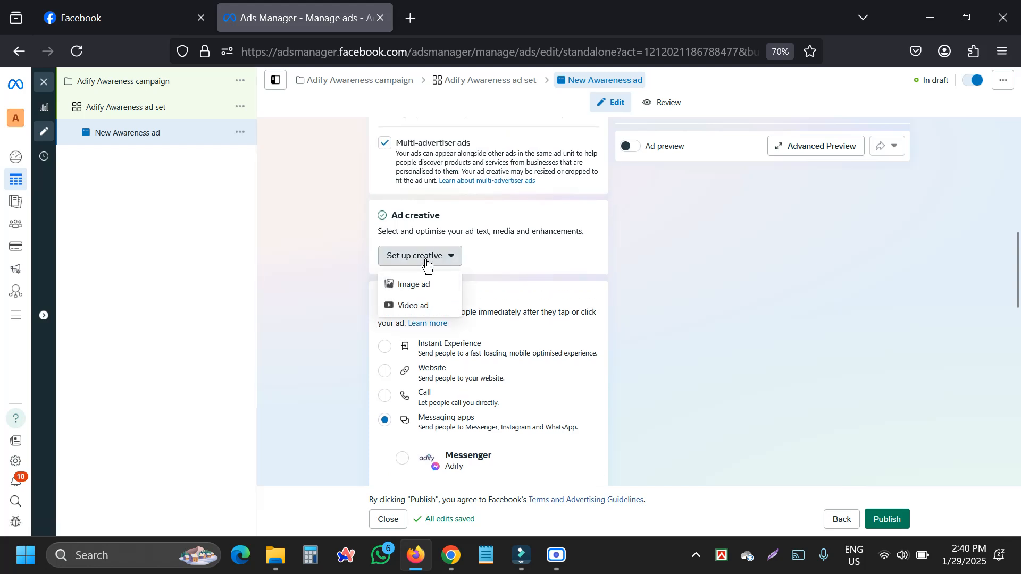
{"action": "left_click", "coordinate": [431, 217]}
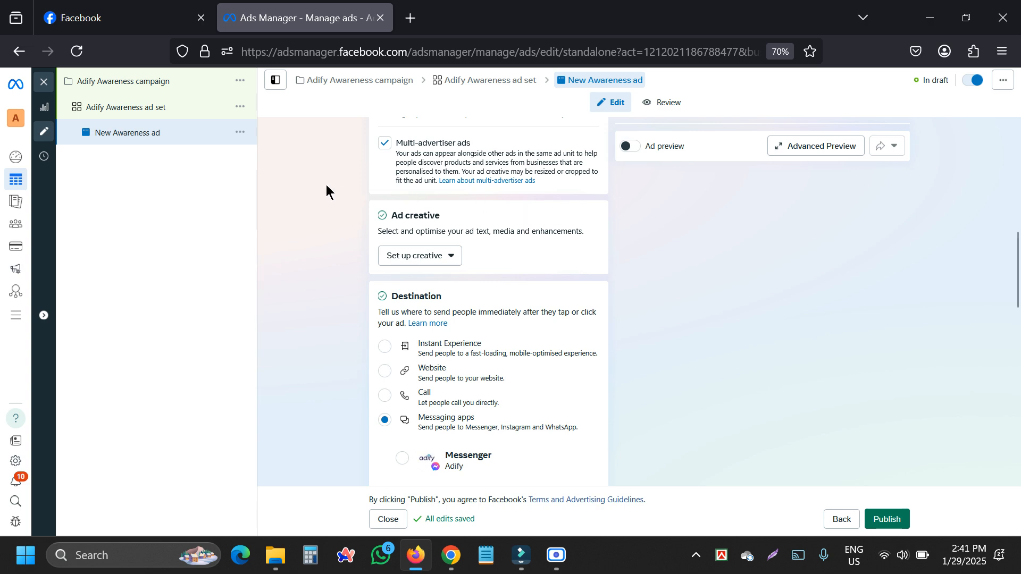
{"action": "scroll", "coordinate": [486, 262], "scroll_direction": "up", "scroll_amount": 1}
{"action": "scroll", "coordinate": [477, 265], "scroll_direction": "up", "scroll_amount": 3}
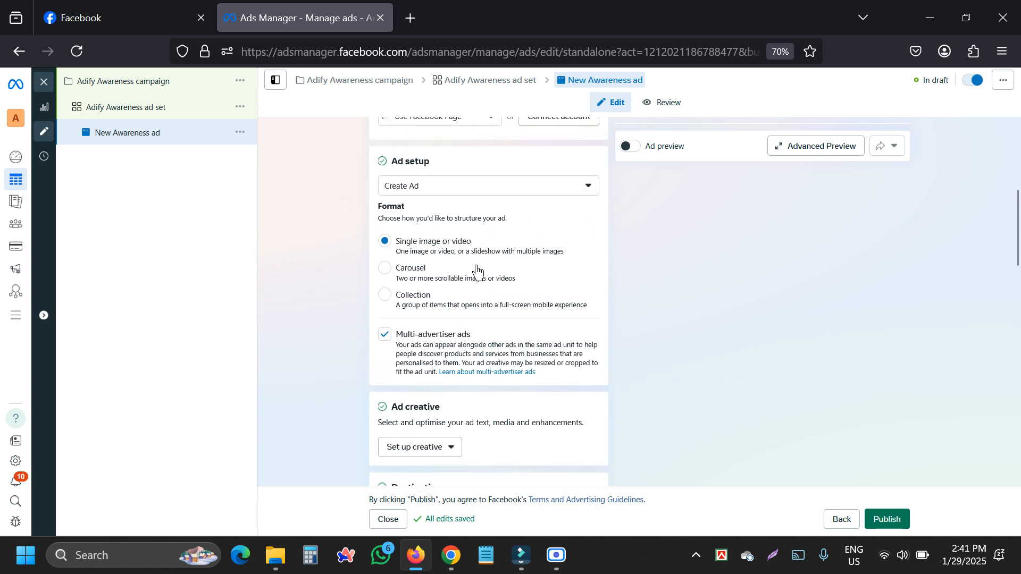
{"action": "scroll", "coordinate": [477, 265], "scroll_direction": "down", "scroll_amount": 4}
- Start setting up an image ad creative and open its primary text for entry
{"action": "left_click", "coordinate": [429, 261]}
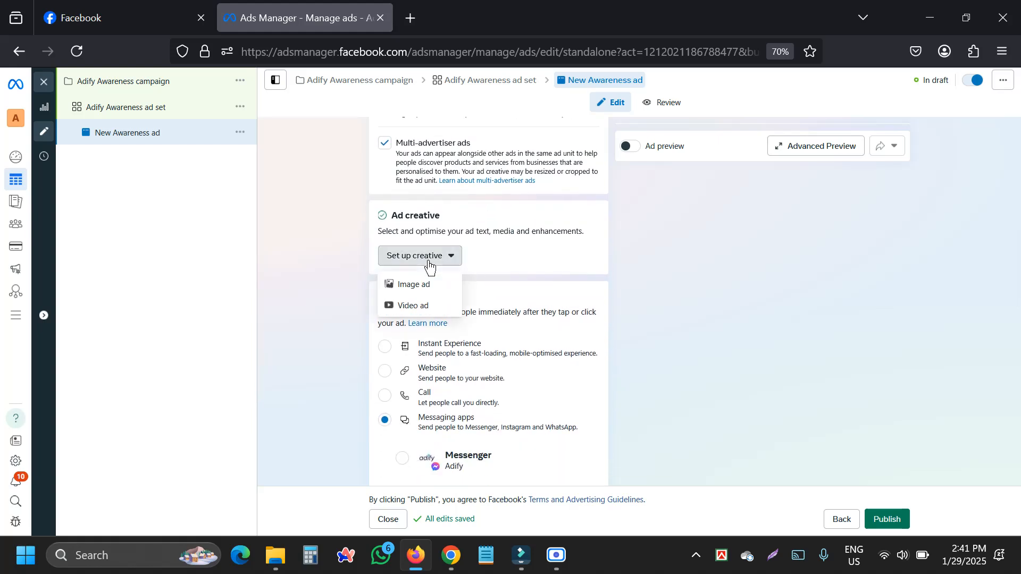
{"action": "left_click", "coordinate": [402, 287]}
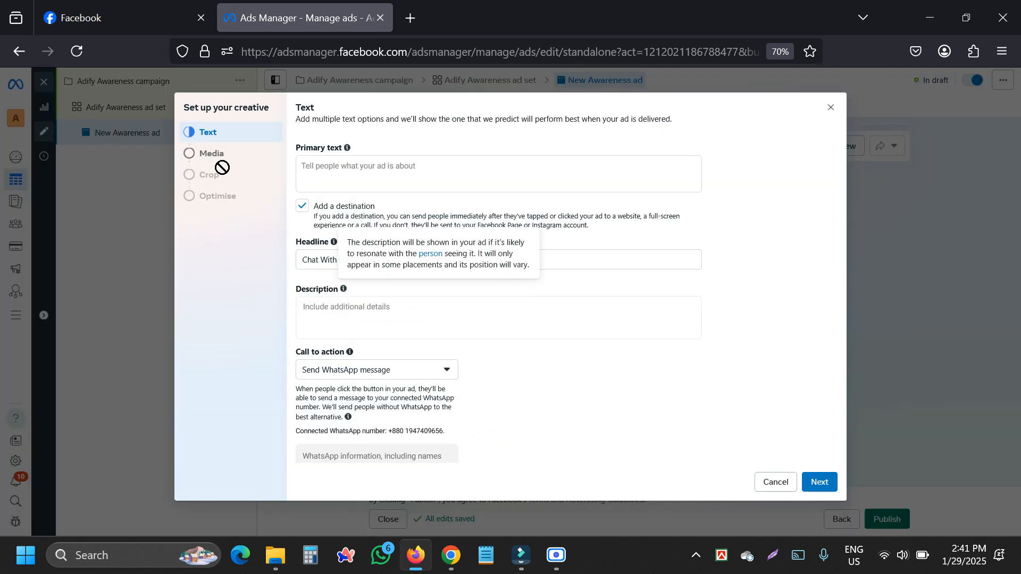
{"action": "left_click", "coordinate": [324, 173]}
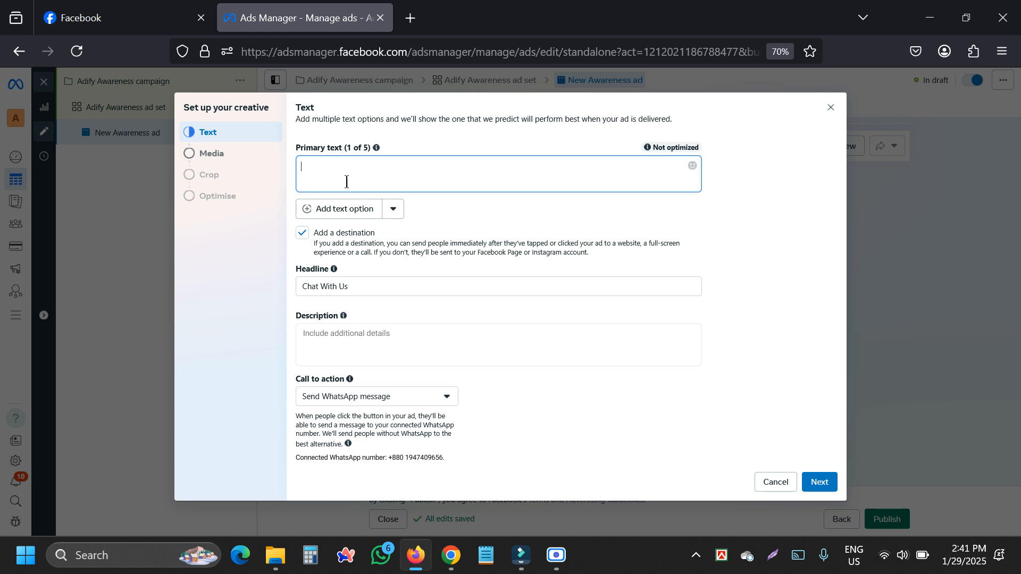
- Switch to the Facebook tab to view the Primp Your Pet page, and return to the ad creative setup
{"action": "left_click", "coordinate": [66, 7]}
{"action": "left_click", "coordinate": [46, 129]}
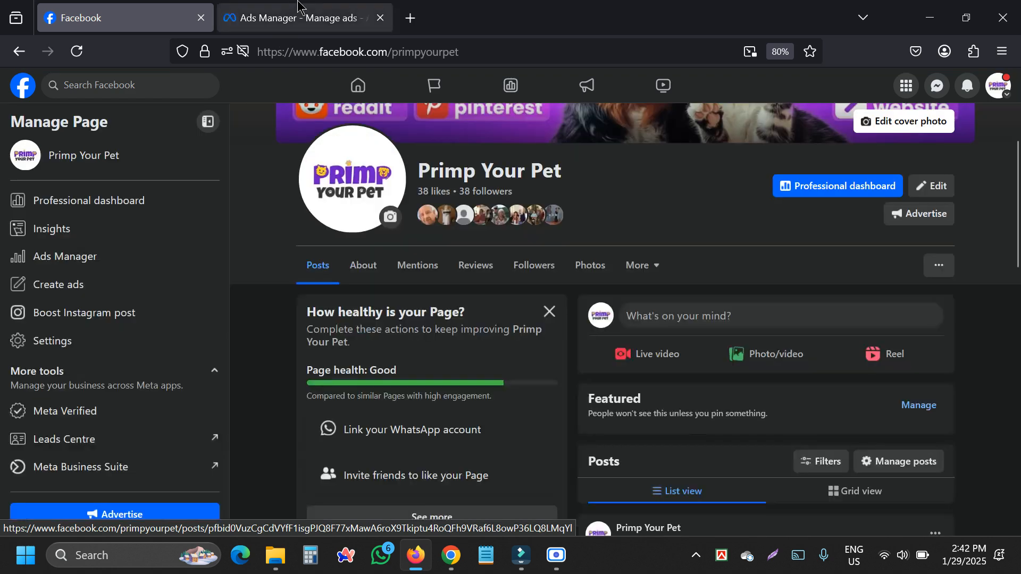
{"action": "left_click", "coordinate": [301, 18]}
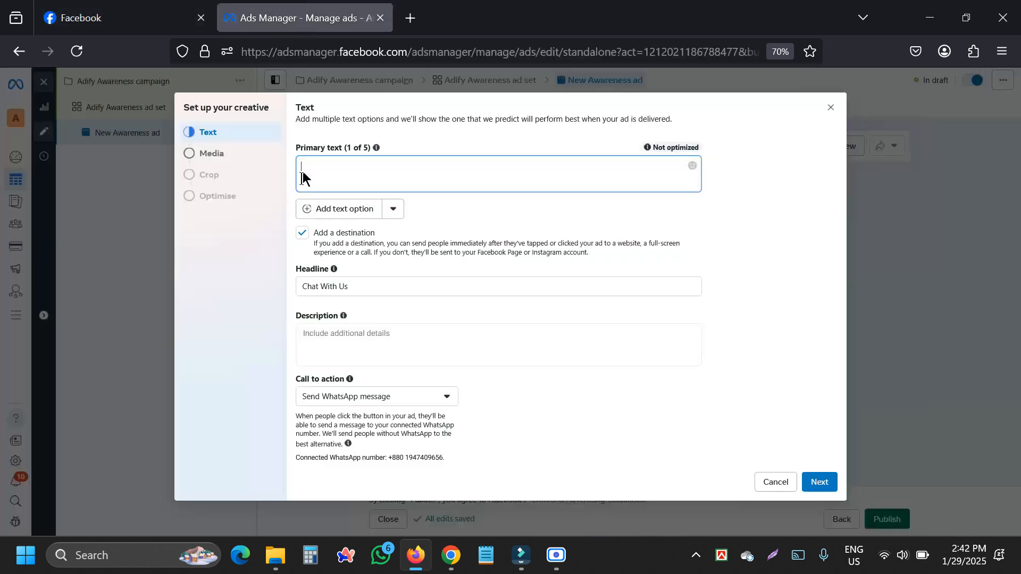
- Switch to the Facebook tab and look through the full list of profiles and Pages, expanding it to see more profiles
{"action": "left_click", "coordinate": [163, 24]}
{"action": "left_click", "coordinate": [998, 85]}
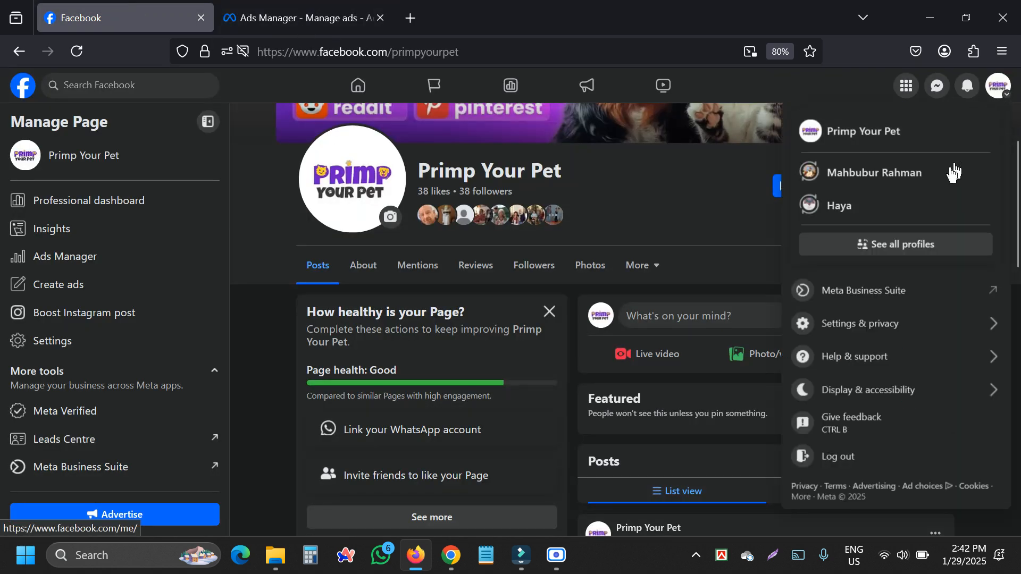
{"action": "left_click", "coordinate": [872, 248]}
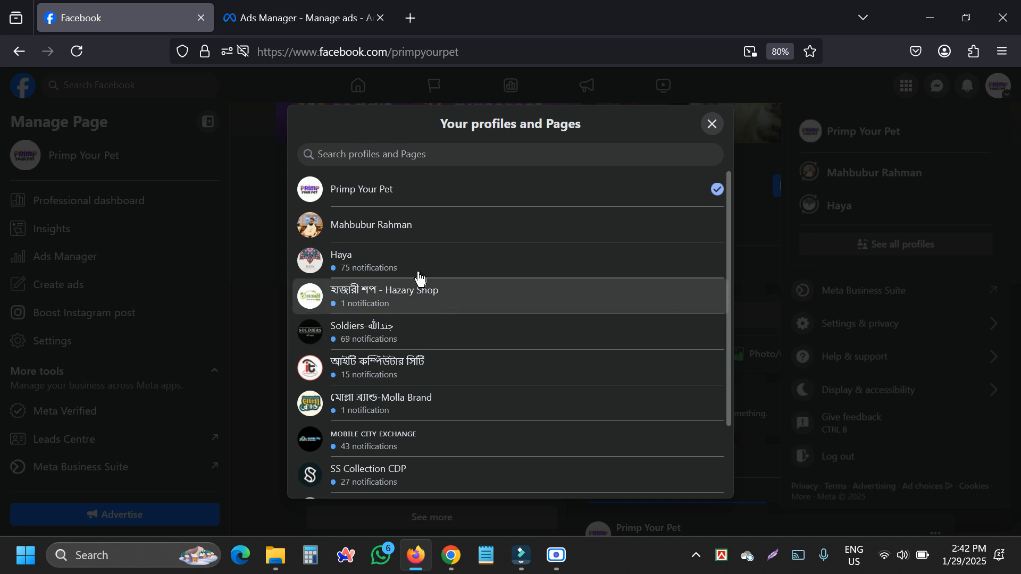
{"action": "scroll", "coordinate": [413, 292], "scroll_direction": "down", "scroll_amount": 3}
{"action": "left_click", "coordinate": [351, 463]}
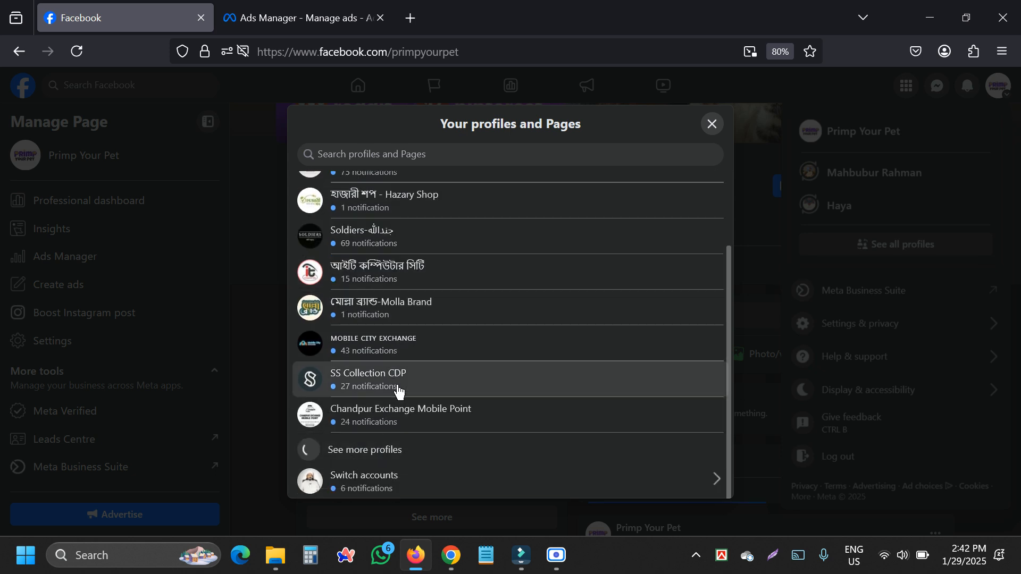
{"action": "scroll", "coordinate": [400, 392], "scroll_direction": "down", "scroll_amount": 6}
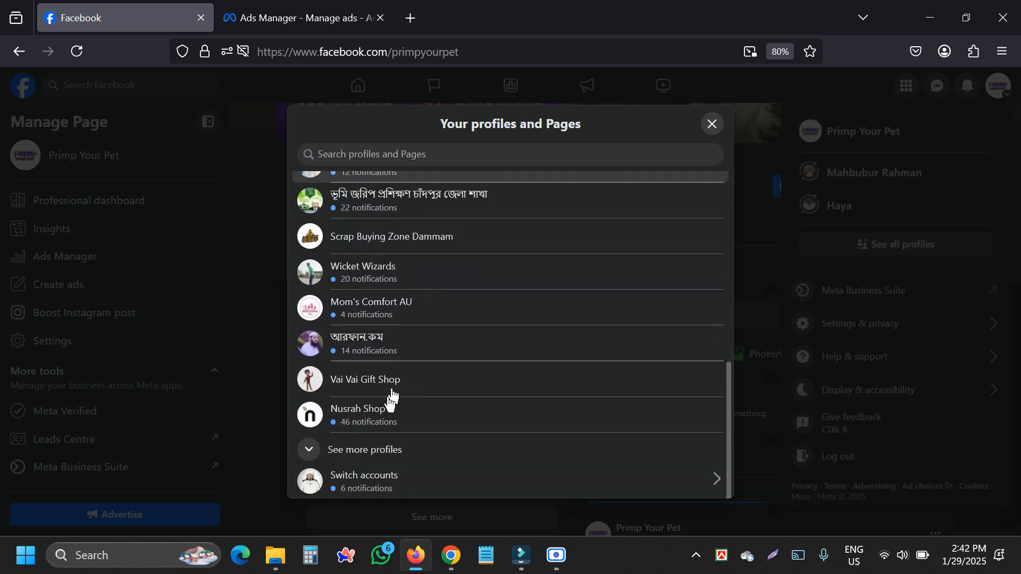
{"action": "left_click", "coordinate": [390, 449]}
{"action": "scroll", "coordinate": [399, 396], "scroll_direction": "down", "scroll_amount": 2}
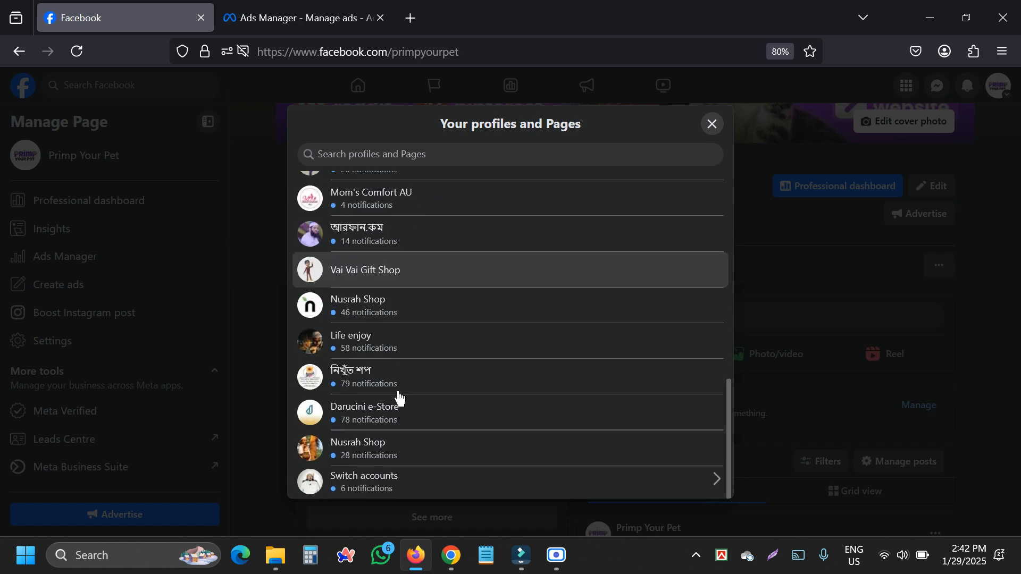
{"action": "scroll", "coordinate": [396, 401], "scroll_direction": "up", "scroll_amount": 15}
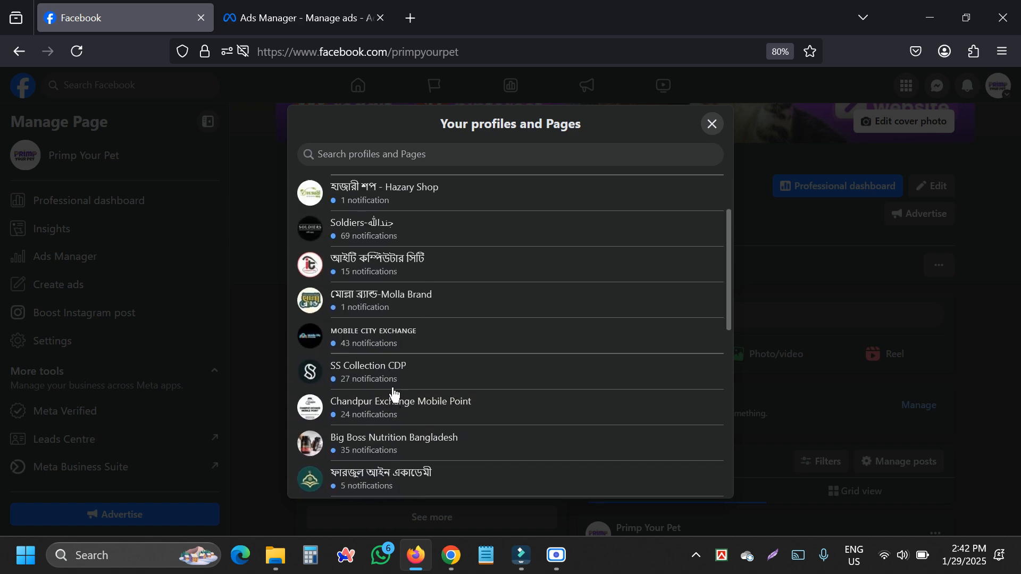
{"action": "left_click", "coordinate": [710, 127]}
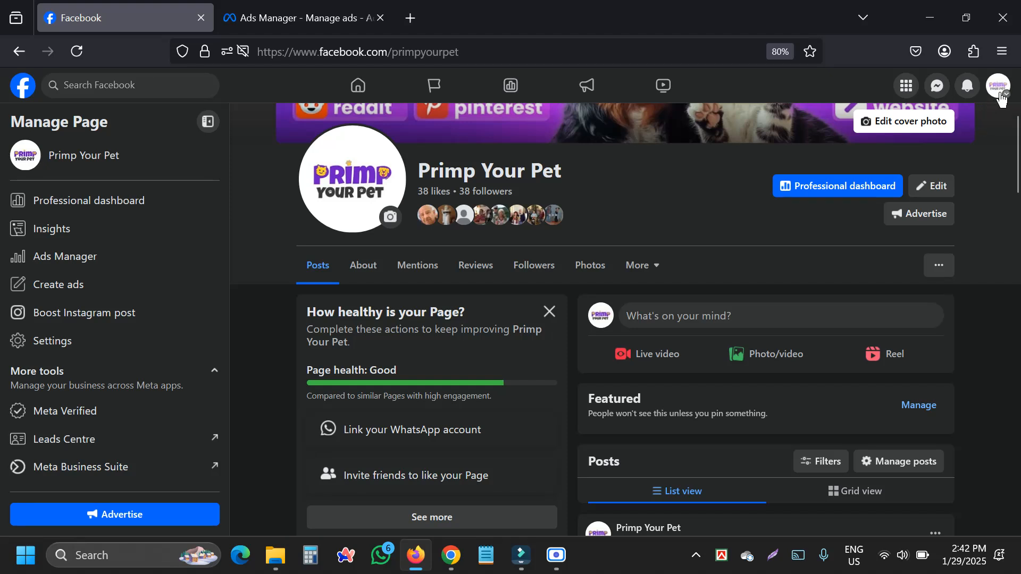
- Switch from acting as the Primp Your Pet Page to the personal profile
{"action": "left_click", "coordinate": [998, 87]}
{"action": "left_click", "coordinate": [849, 167]}
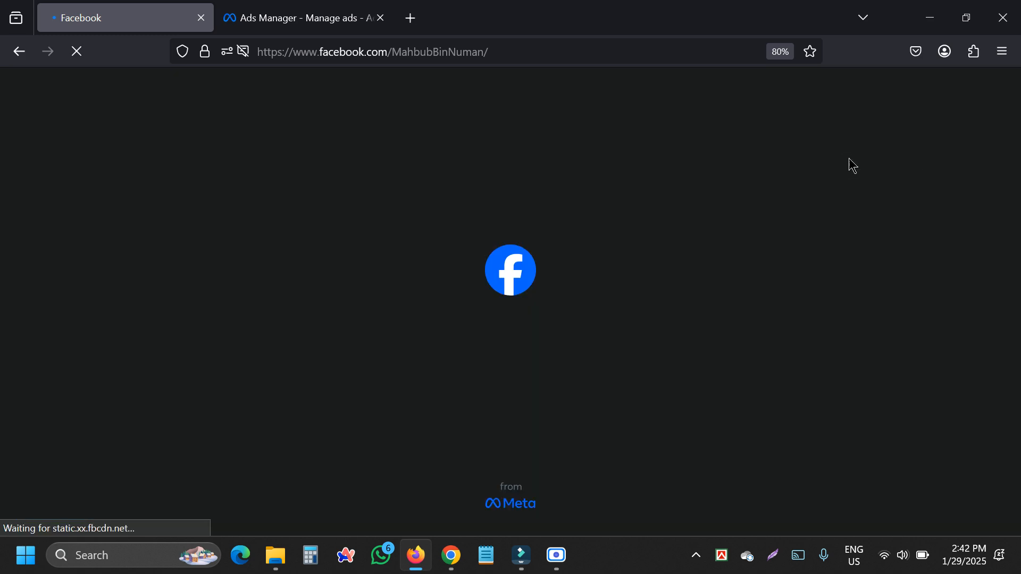
{"action": "scroll", "coordinate": [644, 200], "scroll_direction": "down", "scroll_amount": 4}
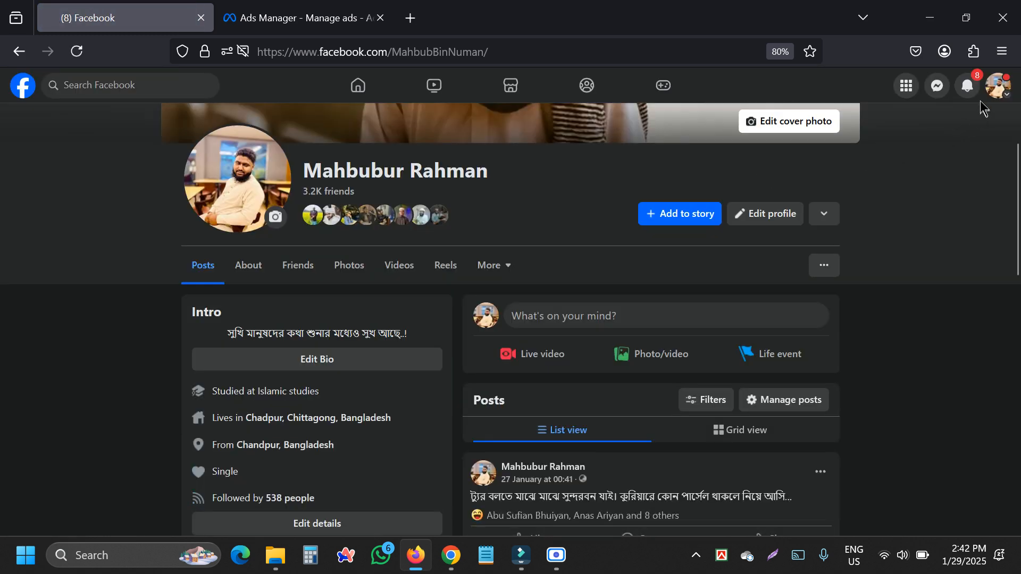
- Open the Adify Page from the list of Pages managed by the profile
{"action": "left_click", "coordinate": [975, 90]}
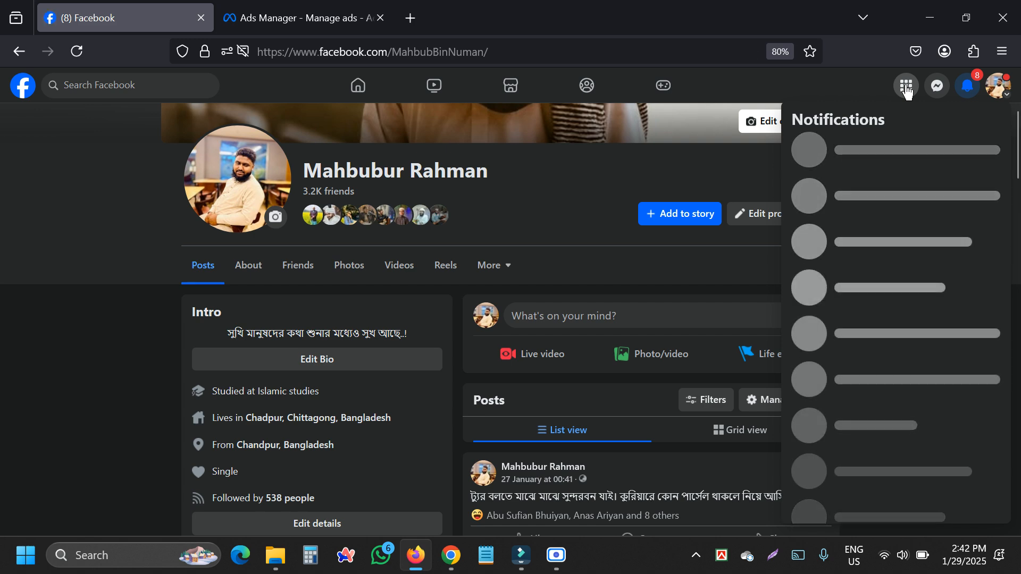
{"action": "scroll", "coordinate": [554, 307], "scroll_direction": "down", "scroll_amount": 10}
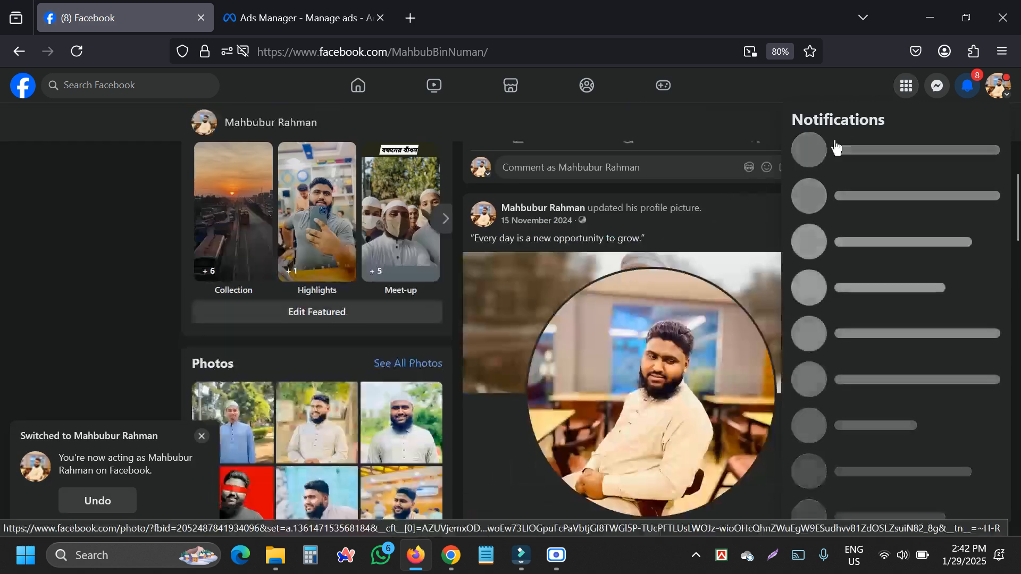
{"action": "left_click", "coordinate": [906, 86]}
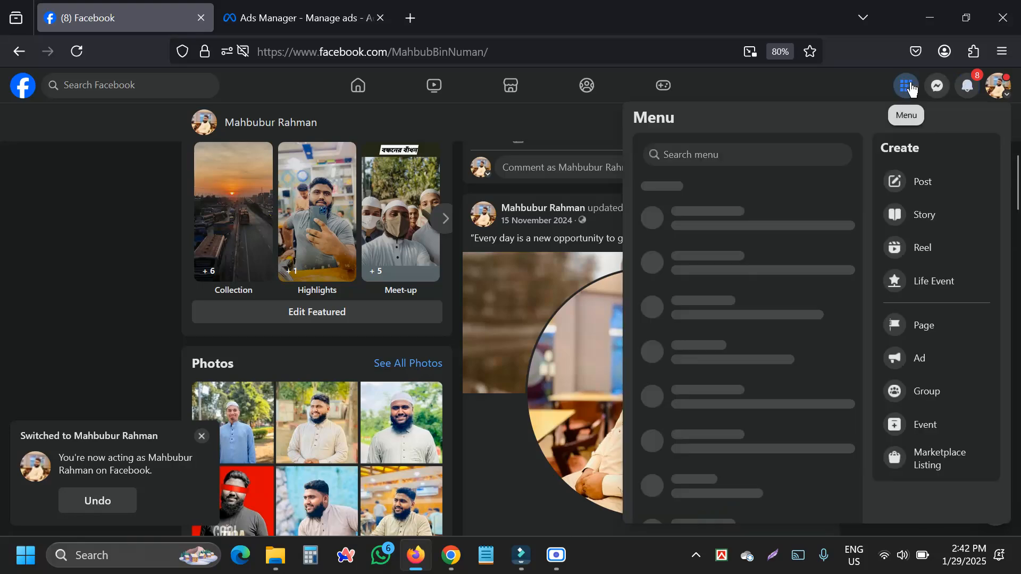
{"action": "left_click", "coordinate": [909, 89]}
{"action": "left_click", "coordinate": [907, 89]}
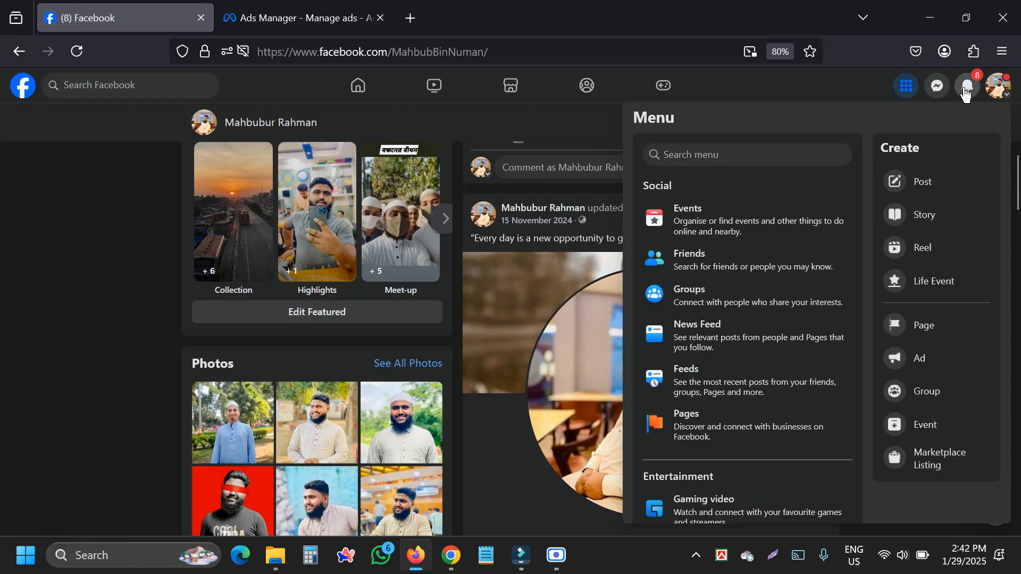
{"action": "left_click", "coordinate": [967, 88]}
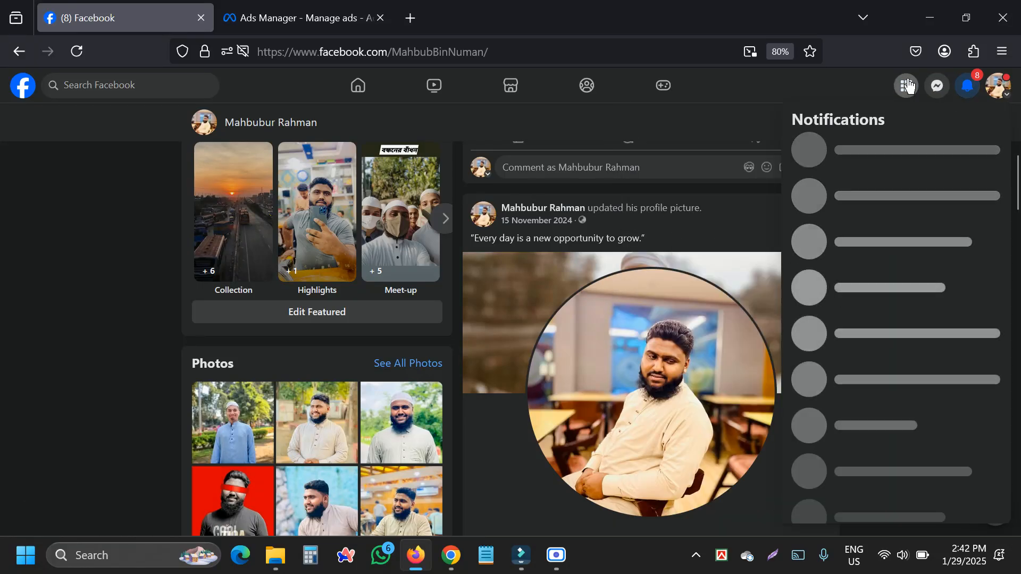
{"action": "left_click", "coordinate": [906, 86]}
{"action": "left_click", "coordinate": [659, 417]}
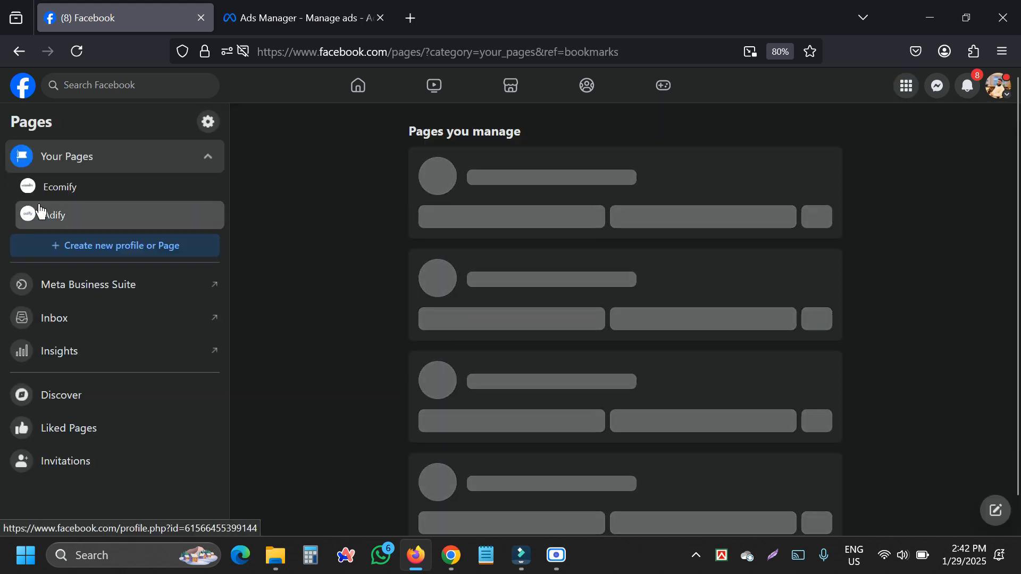
{"action": "left_click", "coordinate": [40, 214]}
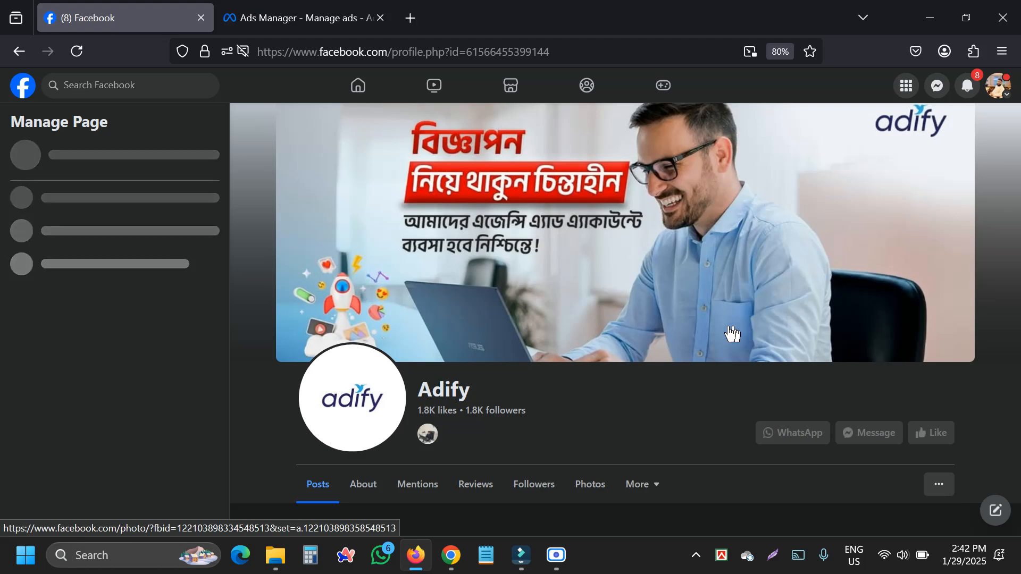
- Copy the expanded 10 November 2024 Adify post text, excluding its closing contact line, and paste it as the ad's primary text in Ads Manager
{"action": "scroll", "coordinate": [707, 350], "scroll_direction": "down", "scroll_amount": 5}
{"action": "scroll", "coordinate": [698, 365], "scroll_direction": "down", "scroll_amount": 2}
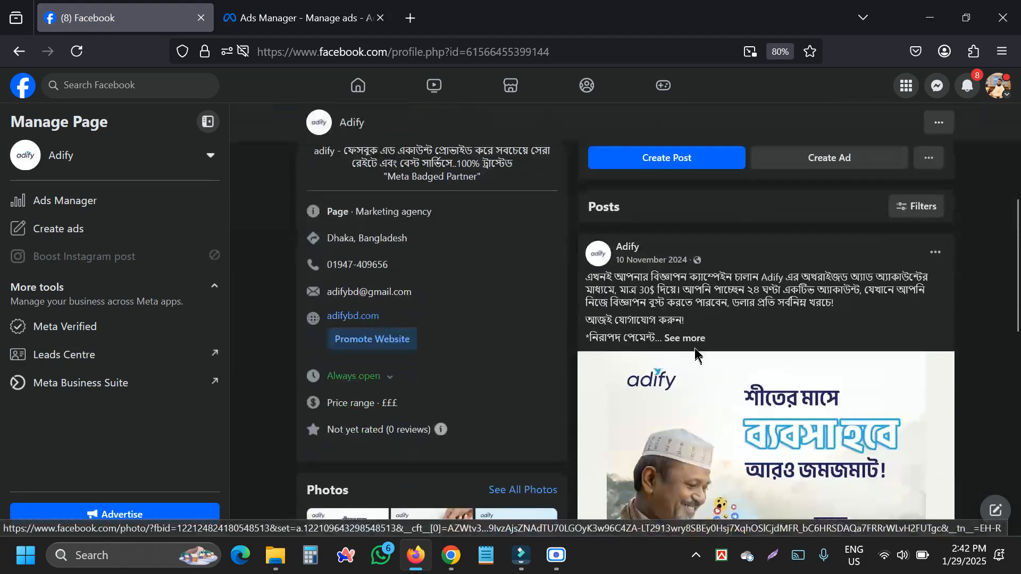
{"action": "left_click", "coordinate": [694, 339]}
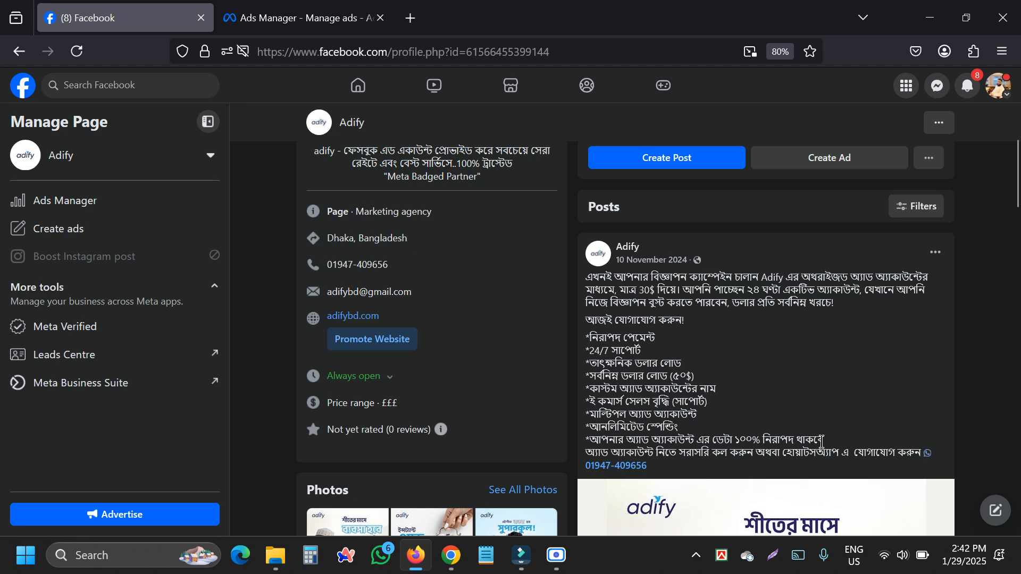
{"action": "left_click_drag", "start_coordinate": [823, 443], "coordinate": [581, 287]}
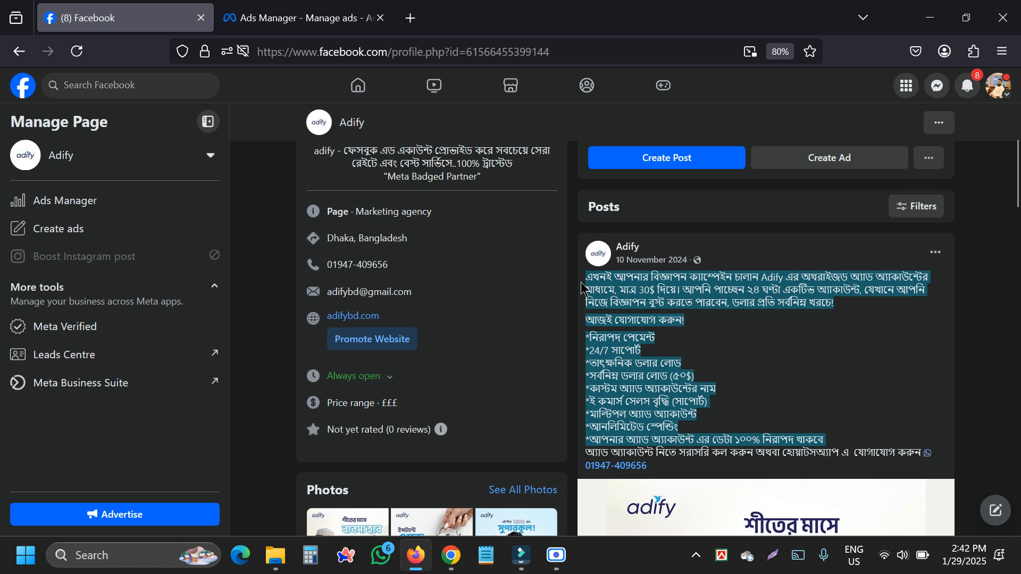
{"action": "left_click", "coordinate": [298, 18]}
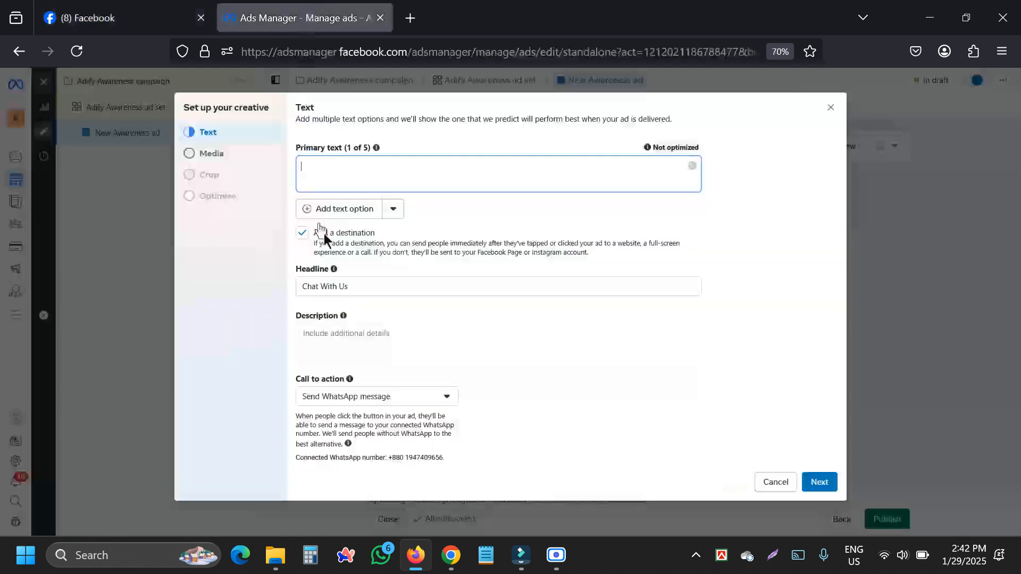
{"action": "key", "text": "ctrl+v"}
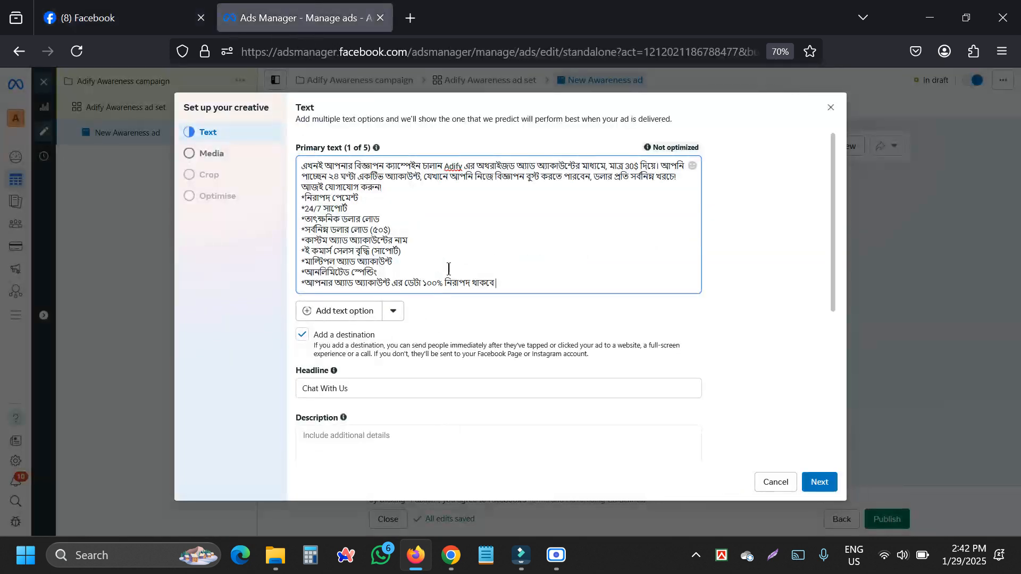
{"action": "left_click", "coordinate": [415, 333]}
{"action": "scroll", "coordinate": [334, 357], "scroll_direction": "down", "scroll_amount": 5}
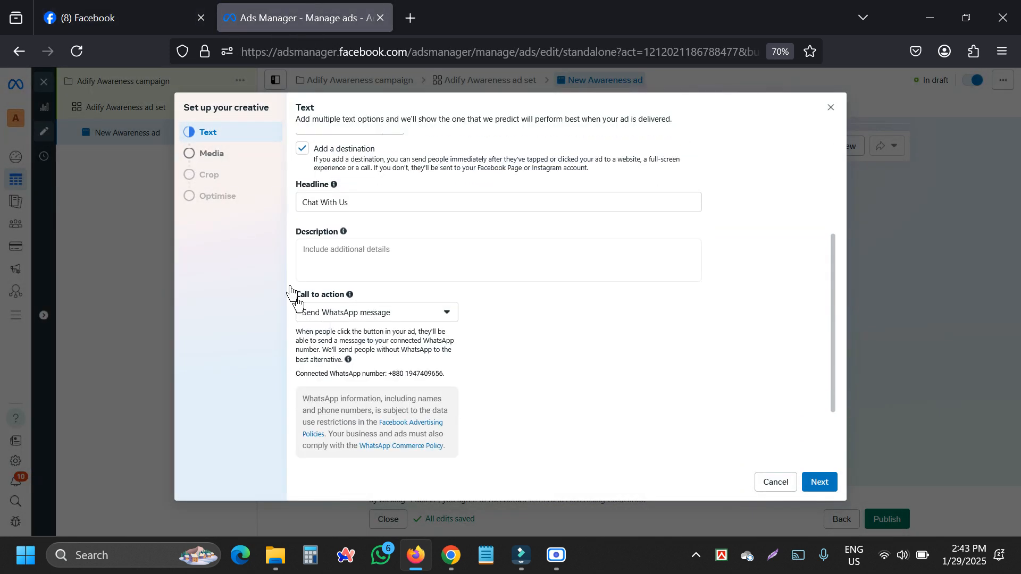
- Add the 2000 × 2000 alarm clock image from the Adify Page as the ad's media, keeping the original crops, and finish the creative setup
{"action": "left_click", "coordinate": [221, 156]}
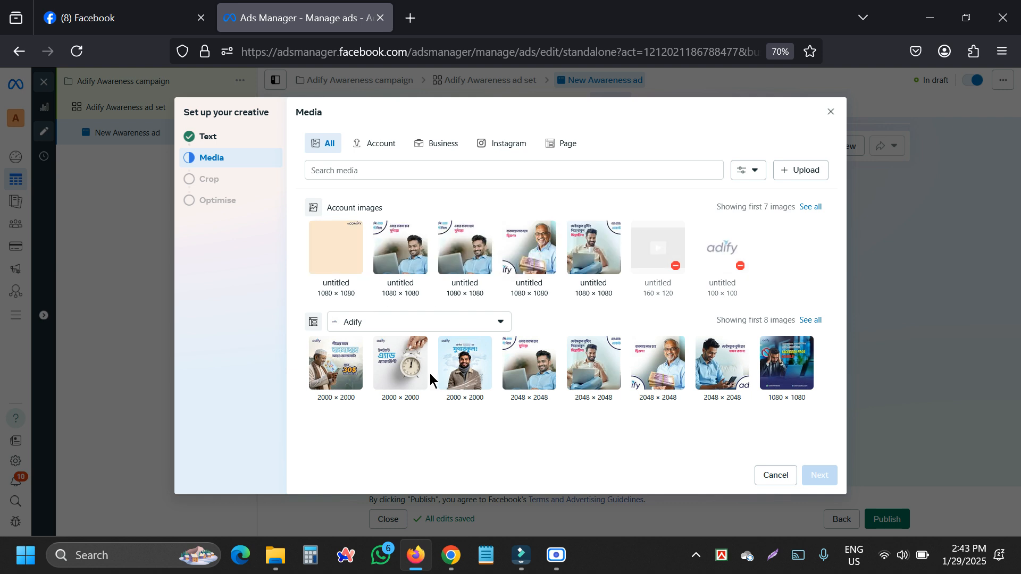
{"action": "left_click", "coordinate": [390, 362]}
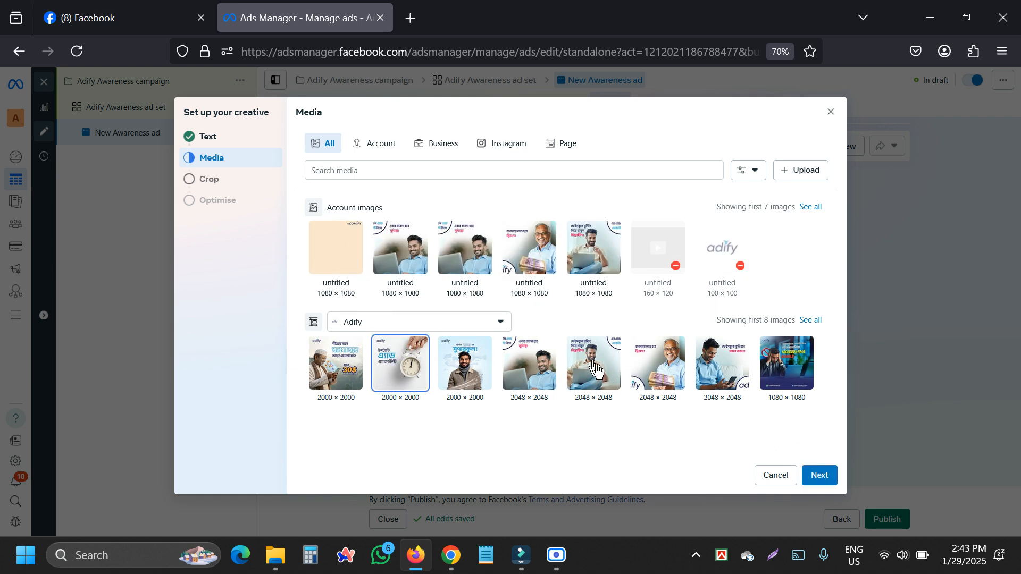
{"action": "left_click", "coordinate": [819, 475]}
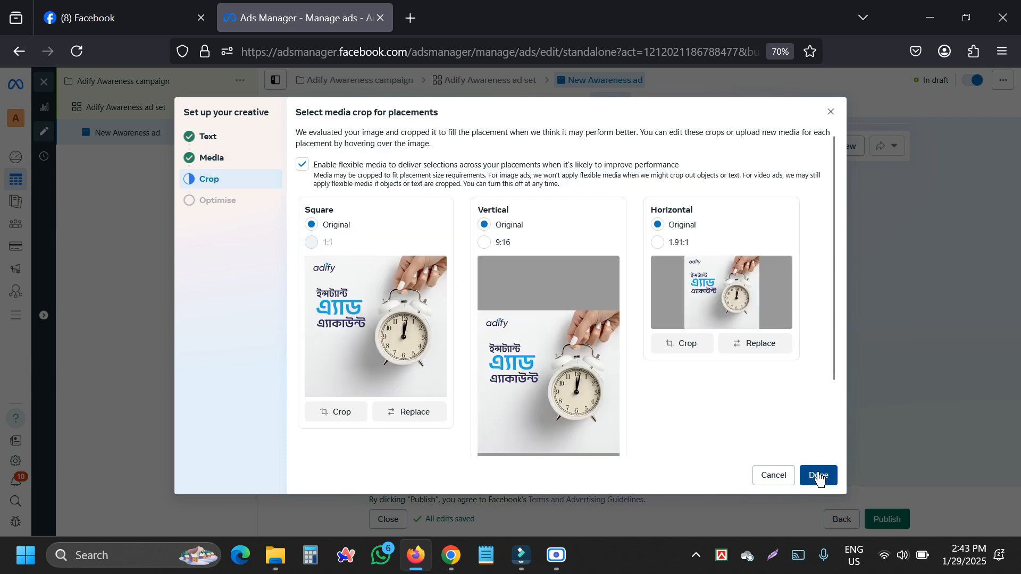
{"action": "left_click", "coordinate": [819, 476]}
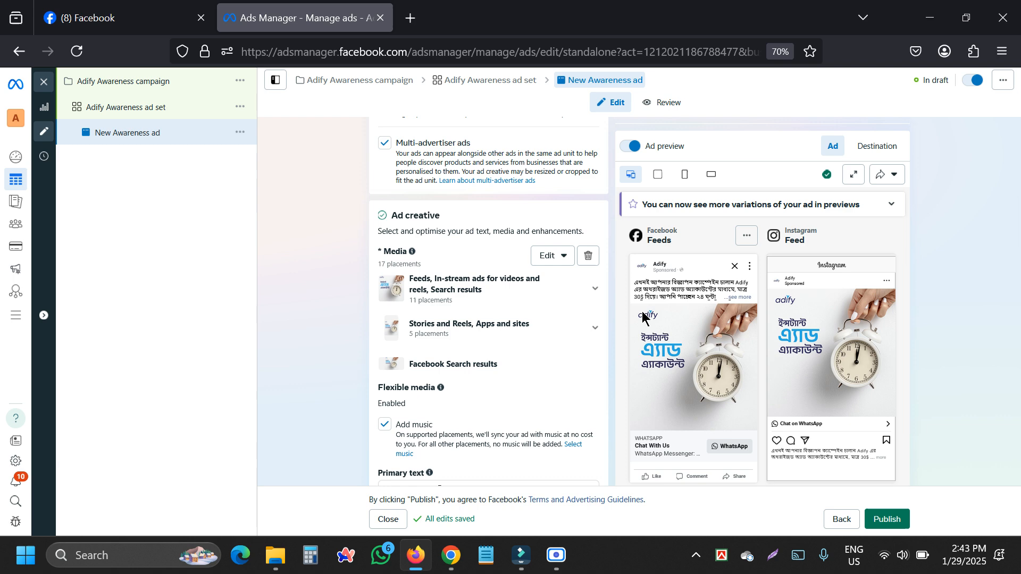
- Review the ad's primary text, call to action, destination, message template and tracking settings along with the Facebook and Instagram previews
{"action": "scroll", "coordinate": [425, 319], "scroll_direction": "down", "scroll_amount": 1}
{"action": "scroll", "coordinate": [426, 319], "scroll_direction": "down", "scroll_amount": 10}
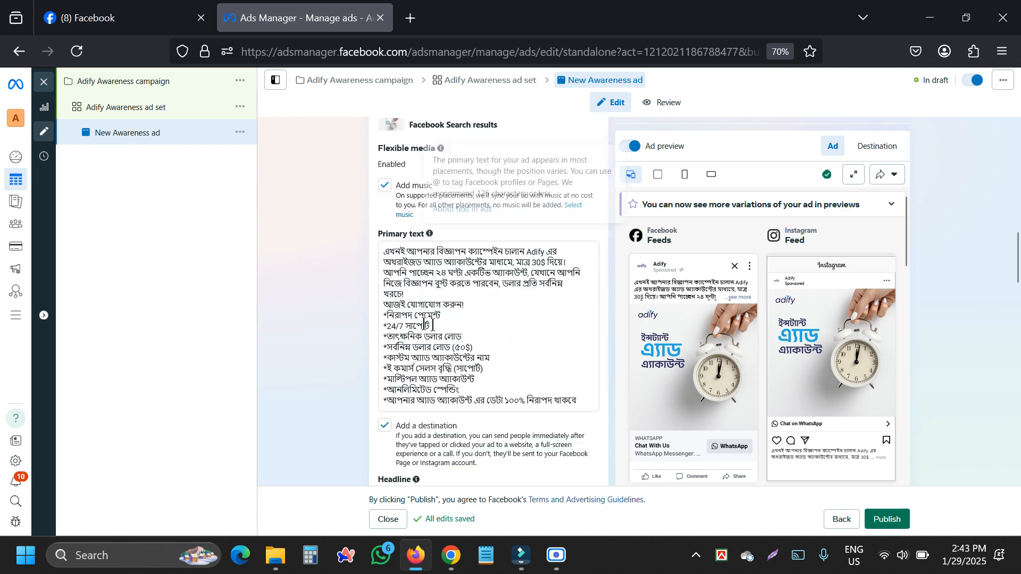
{"action": "scroll", "coordinate": [444, 324], "scroll_direction": "down", "scroll_amount": 5}
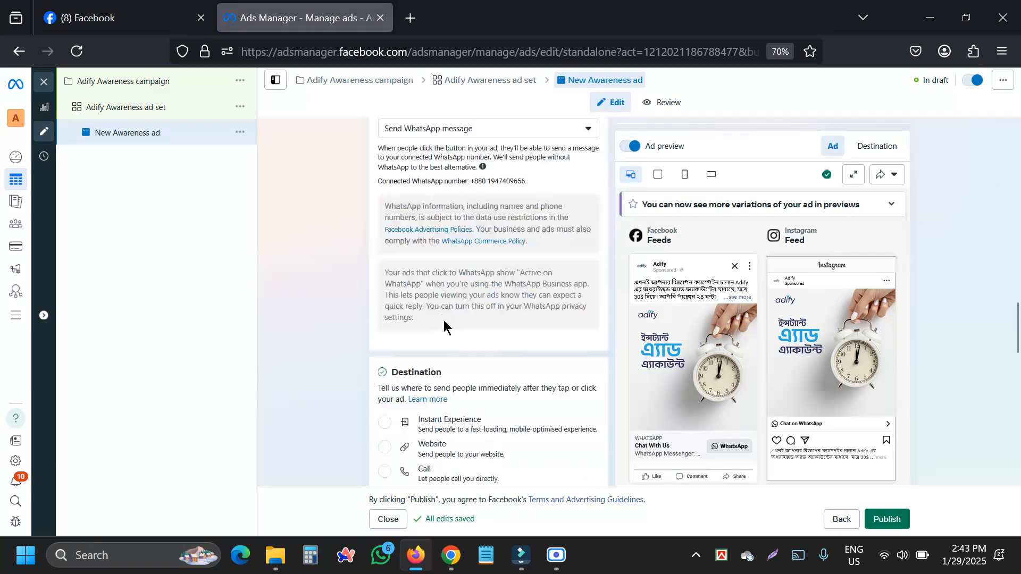
{"action": "scroll", "coordinate": [444, 324], "scroll_direction": "down", "scroll_amount": 6}
{"action": "scroll", "coordinate": [445, 323], "scroll_direction": "down", "scroll_amount": 9}
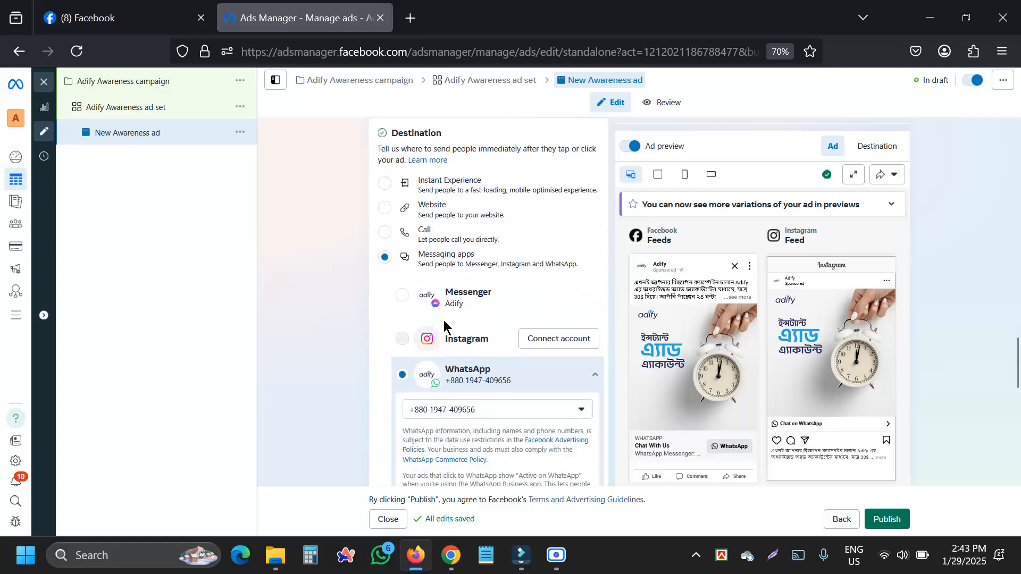
{"action": "scroll", "coordinate": [445, 324], "scroll_direction": "down", "scroll_amount": 3}
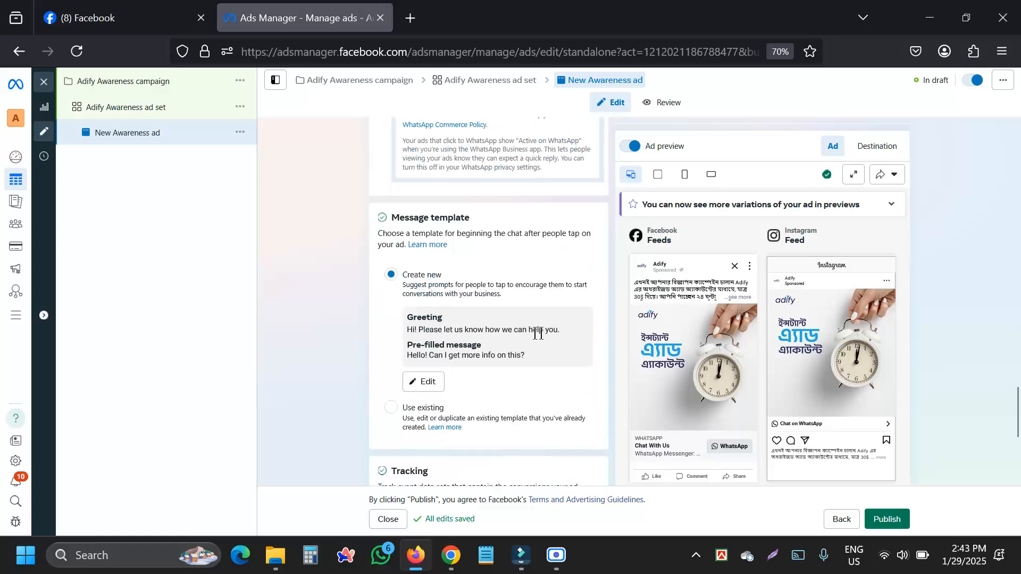
{"action": "scroll", "coordinate": [550, 340], "scroll_direction": "up", "scroll_amount": 10}
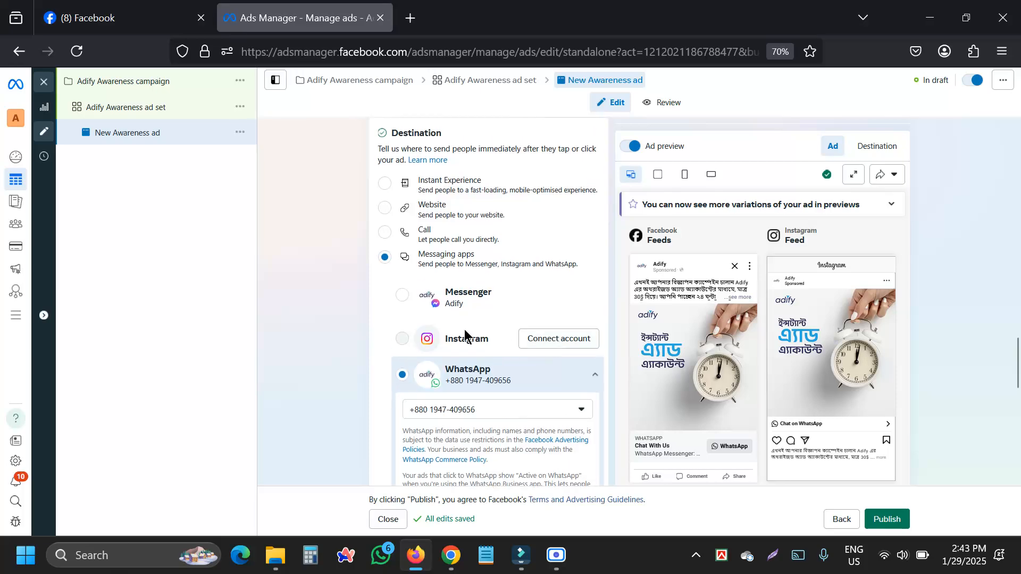
{"action": "scroll", "coordinate": [466, 335], "scroll_direction": "up", "scroll_amount": 3}
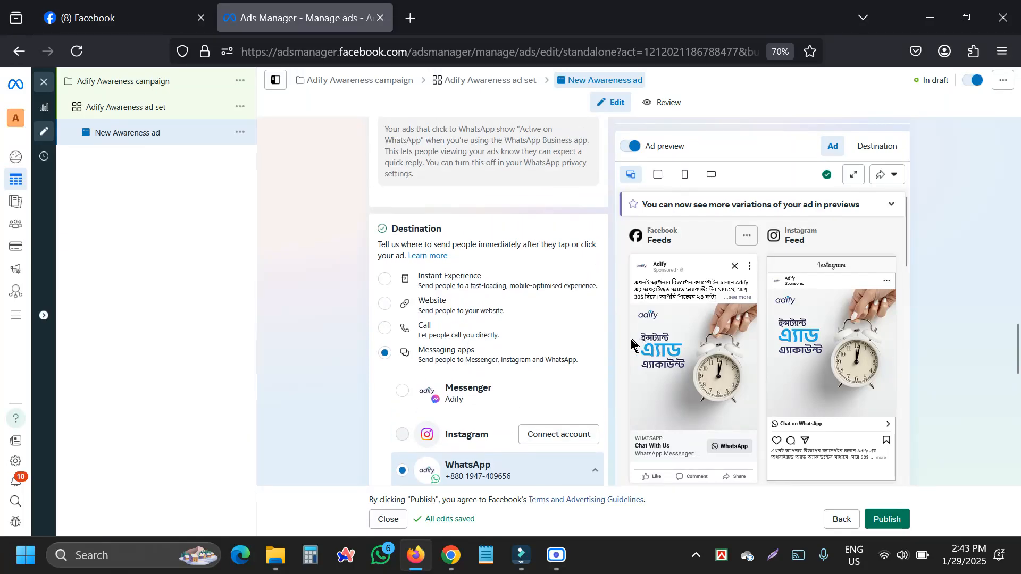
{"action": "scroll", "coordinate": [626, 345], "scroll_direction": "down", "scroll_amount": 4}
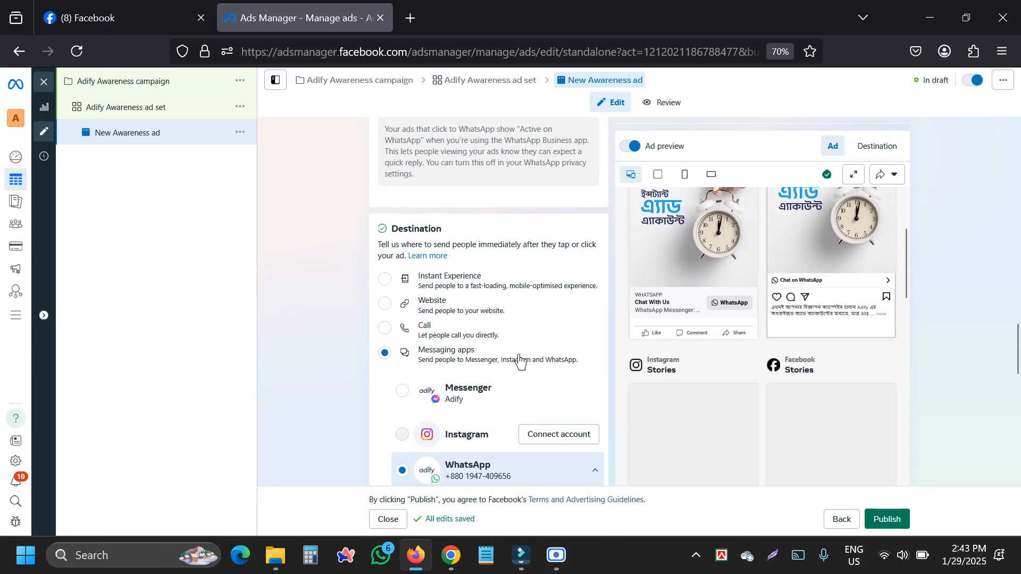
{"action": "scroll", "coordinate": [519, 355], "scroll_direction": "down", "scroll_amount": 12}
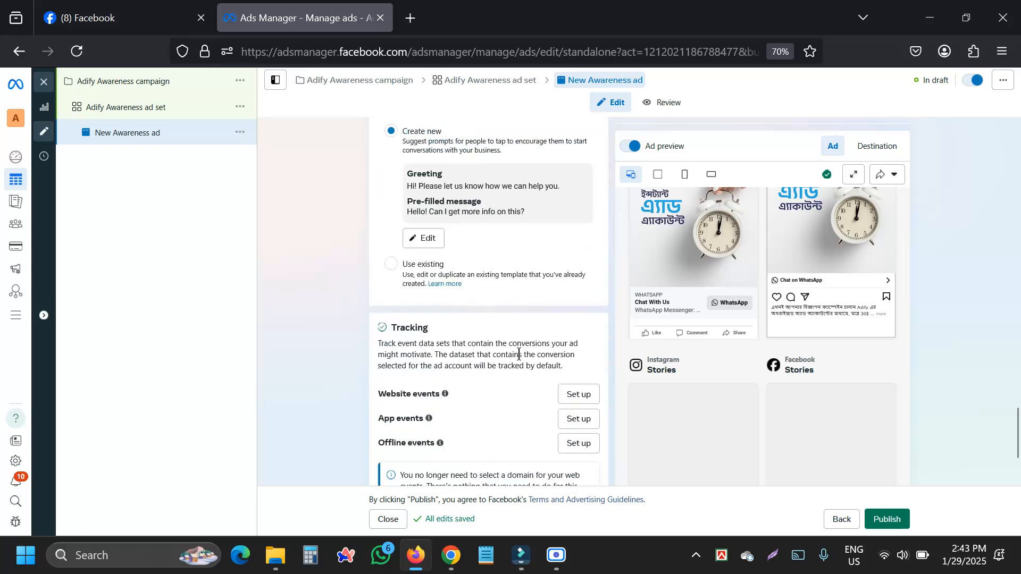
{"action": "scroll", "coordinate": [519, 355], "scroll_direction": "down", "scroll_amount": 2}
{"action": "scroll", "coordinate": [774, 360], "scroll_direction": "up", "scroll_amount": 3}
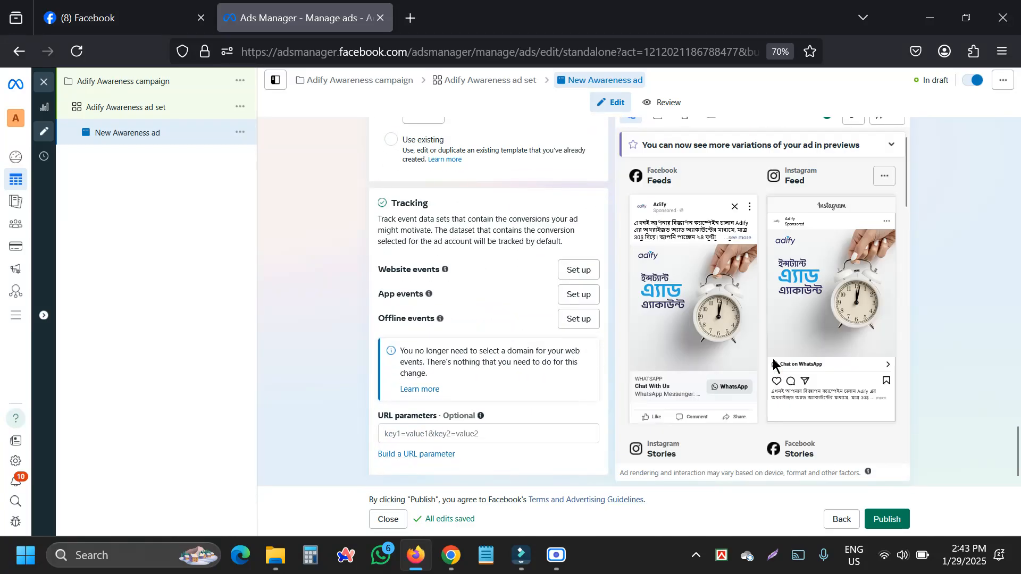
- Close the New Awareness ad editor without publishing, leaving the changes as drafts
{"action": "scroll", "coordinate": [483, 270], "scroll_direction": "up", "scroll_amount": 15}
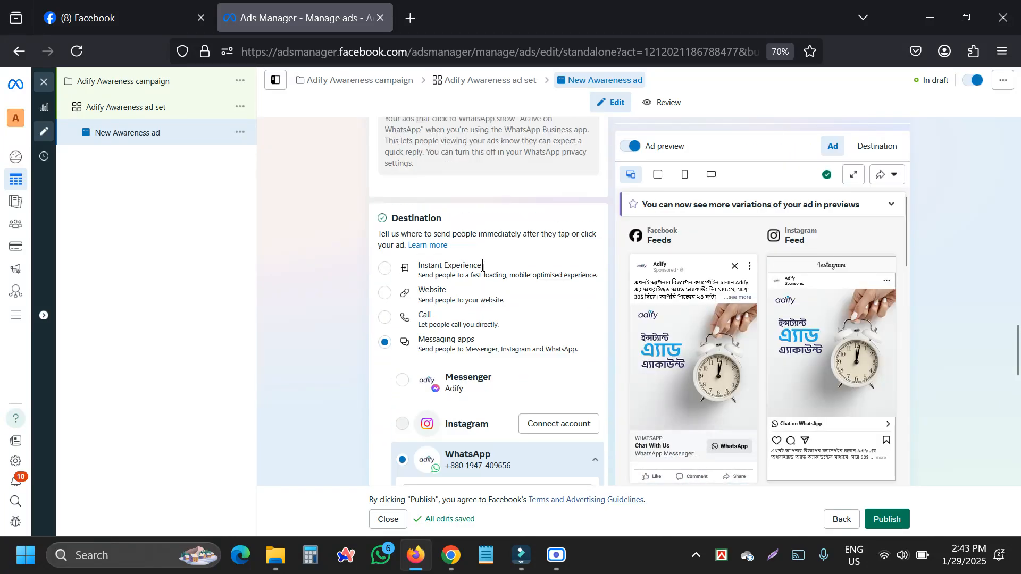
{"action": "scroll", "coordinate": [483, 269], "scroll_direction": "up", "scroll_amount": 4}
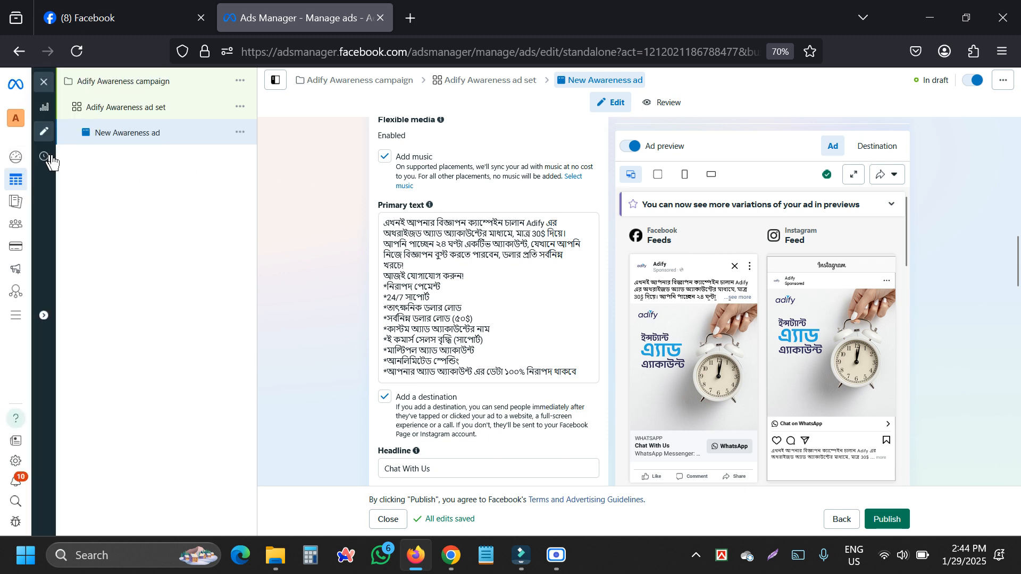
{"action": "left_click", "coordinate": [44, 84]}
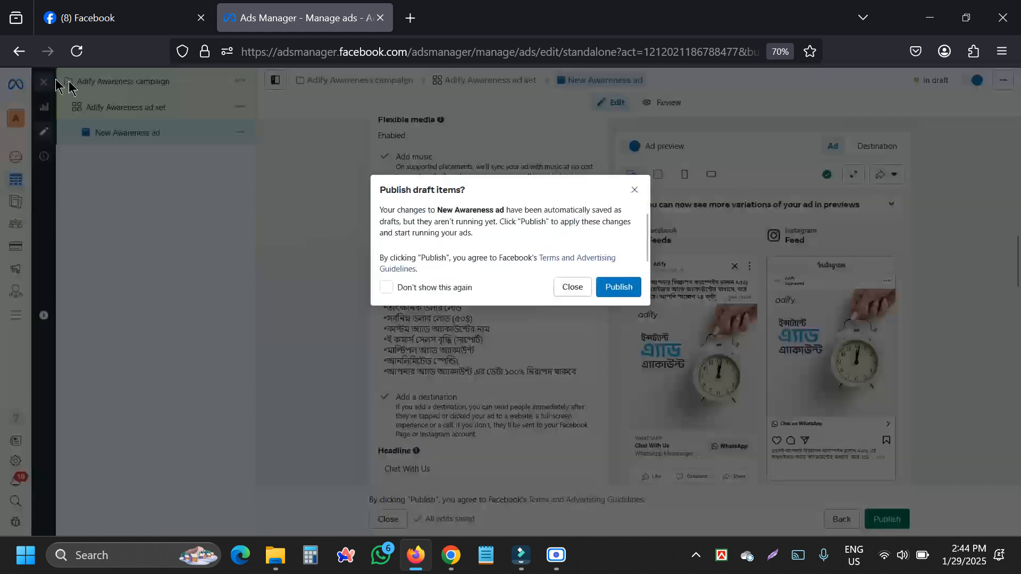
{"action": "left_click", "coordinate": [561, 282]}
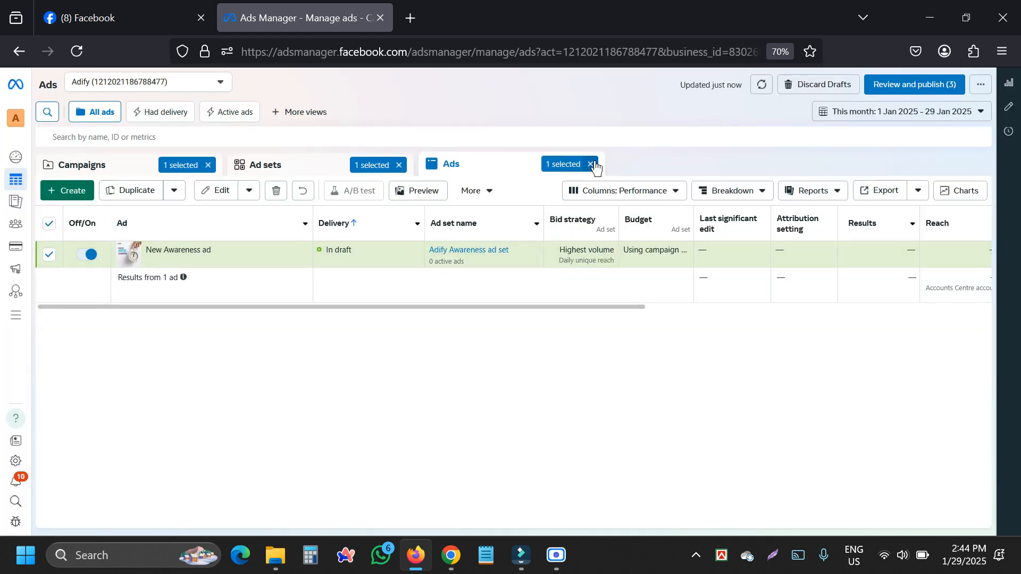
- Clear the selected ad, ad set and campaign to list all of the account's campaigns
{"action": "left_click", "coordinate": [538, 164]}
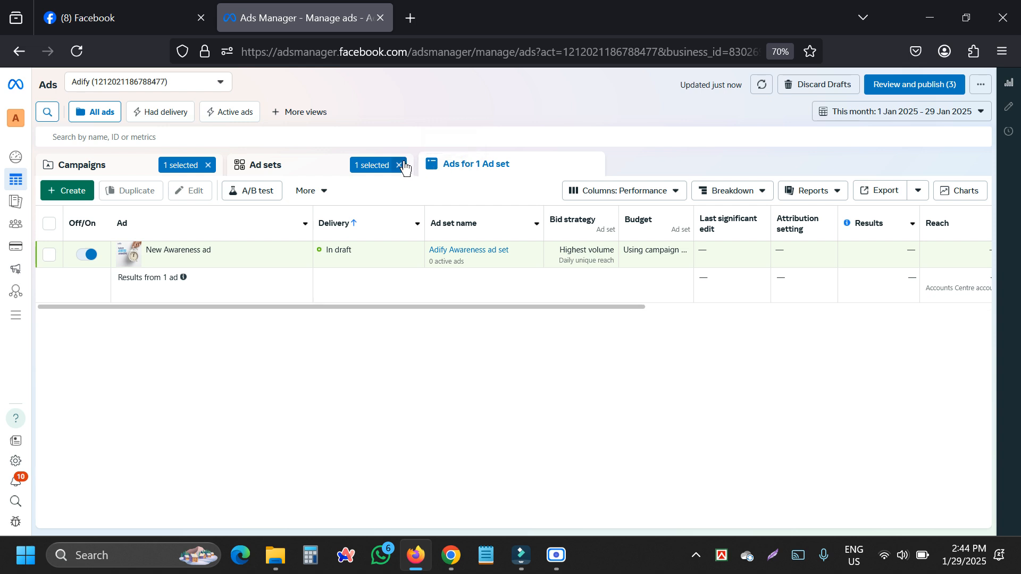
{"action": "left_click", "coordinate": [400, 166]}
{"action": "left_click", "coordinate": [209, 165]}
{"action": "left_click", "coordinate": [207, 169]}
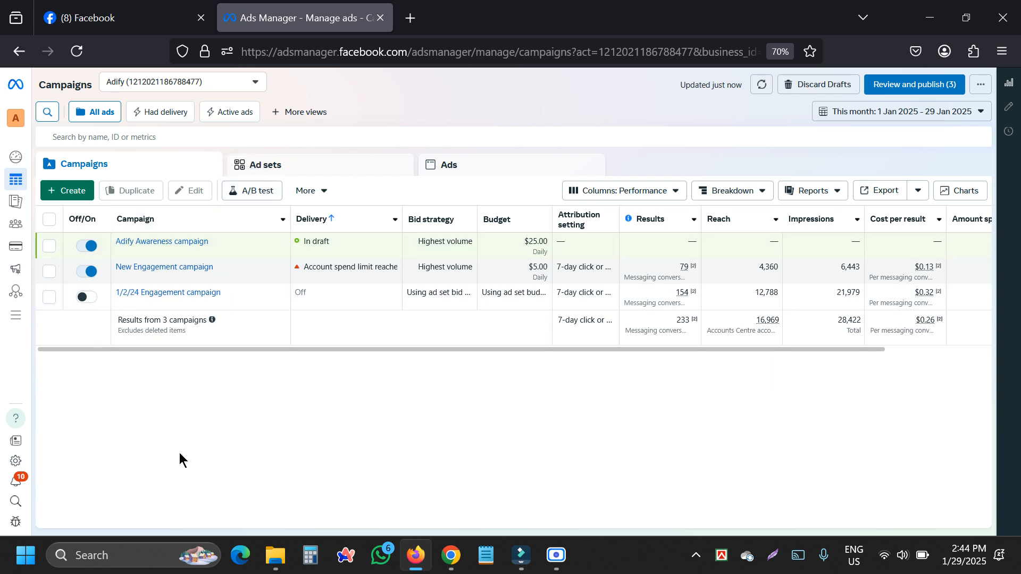
- Switch Ads Manager to the Empire Vibe business portfolio
{"action": "mouse_move", "coordinate": [3, 333]}
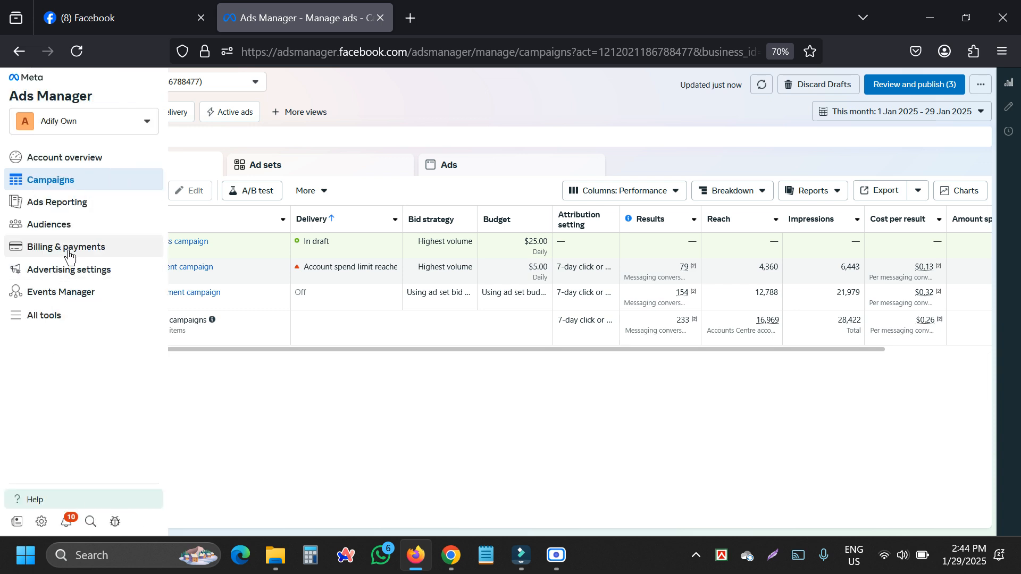
{"action": "left_click", "coordinate": [136, 119]}
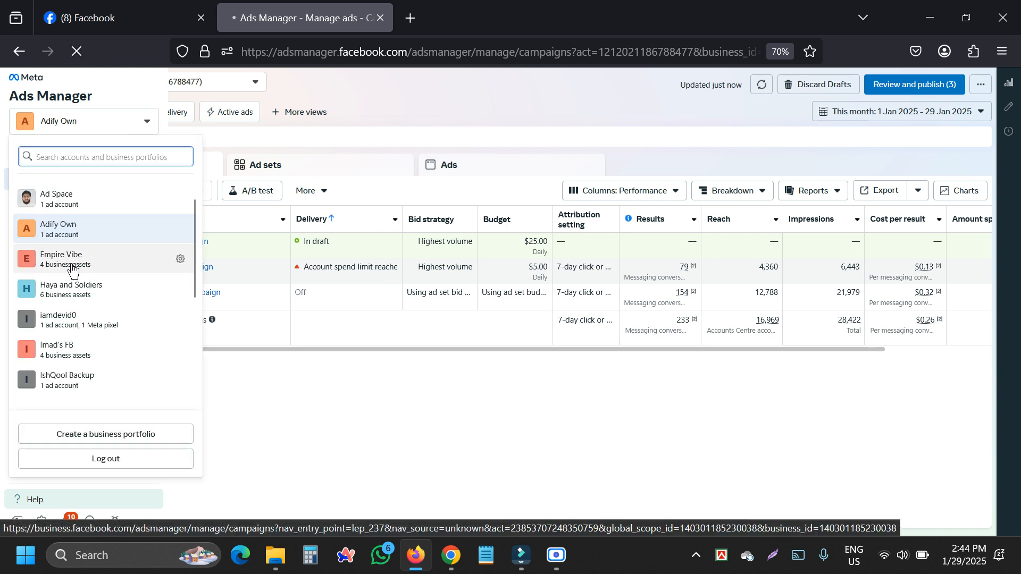
{"action": "left_click", "coordinate": [73, 271]}
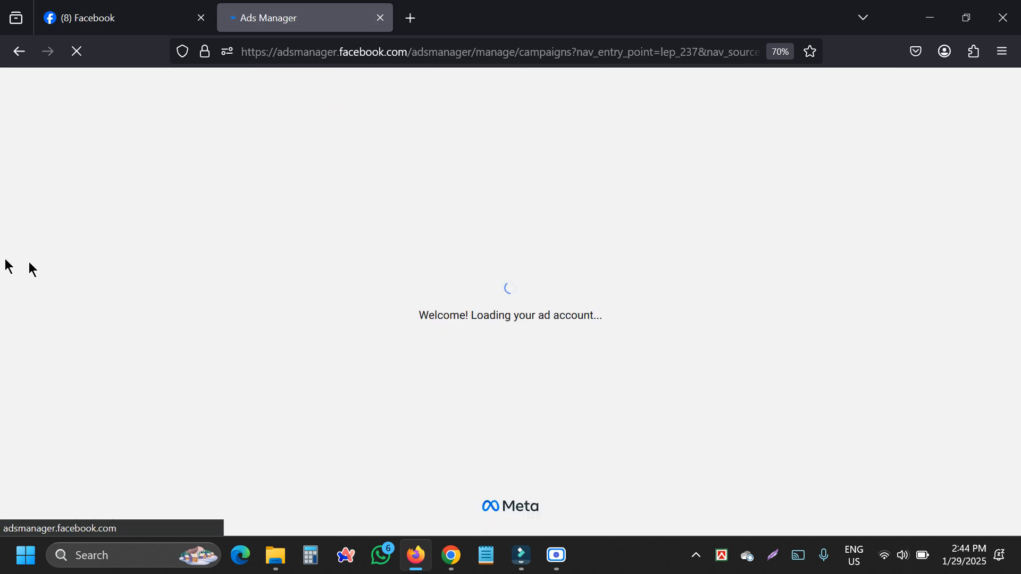
- Check the latest notifications on the Facebook profile and close the list
{"action": "left_click", "coordinate": [170, 7]}
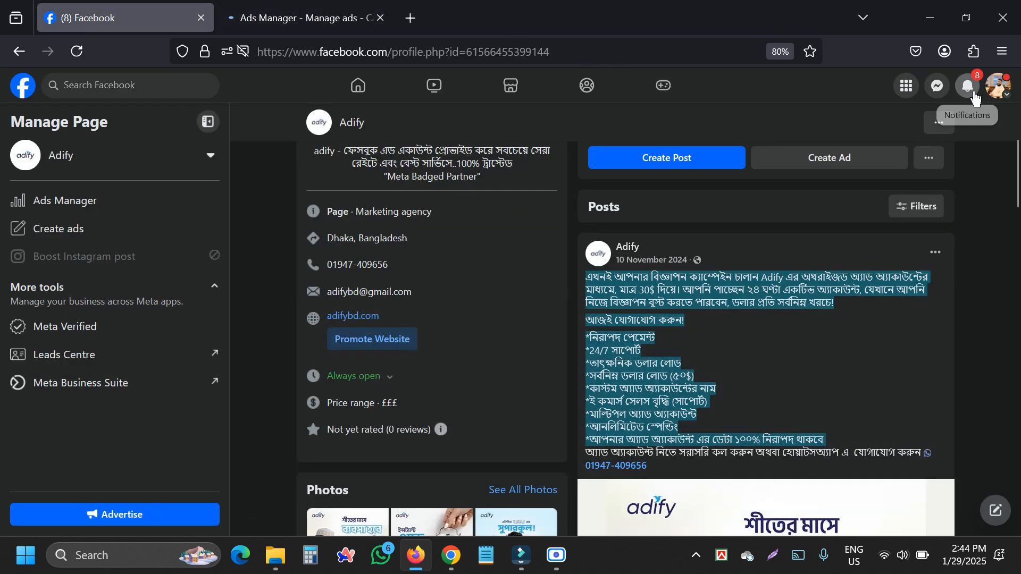
{"action": "left_click", "coordinate": [971, 89]}
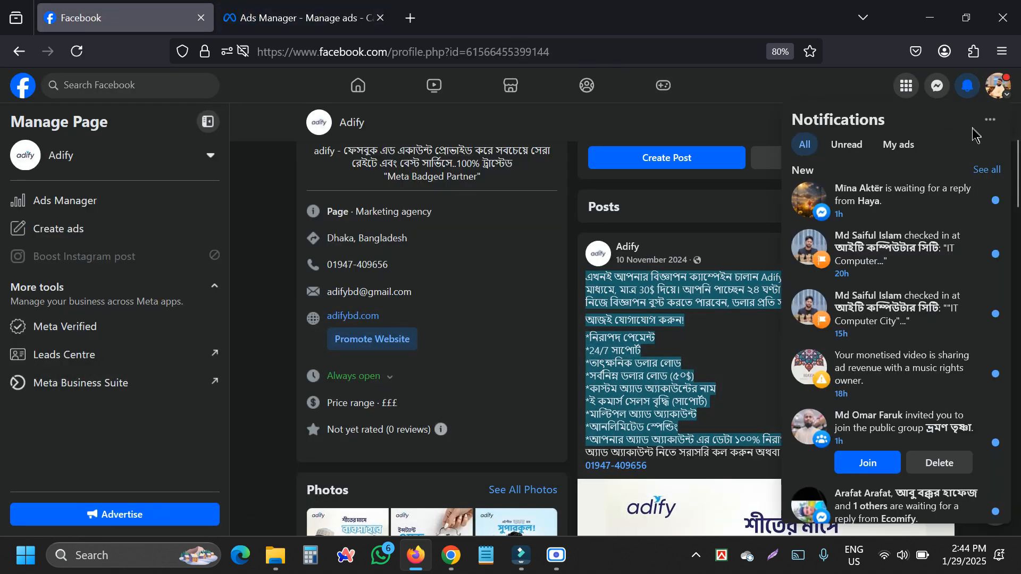
{"action": "scroll", "coordinate": [957, 192], "scroll_direction": "down", "scroll_amount": 5}
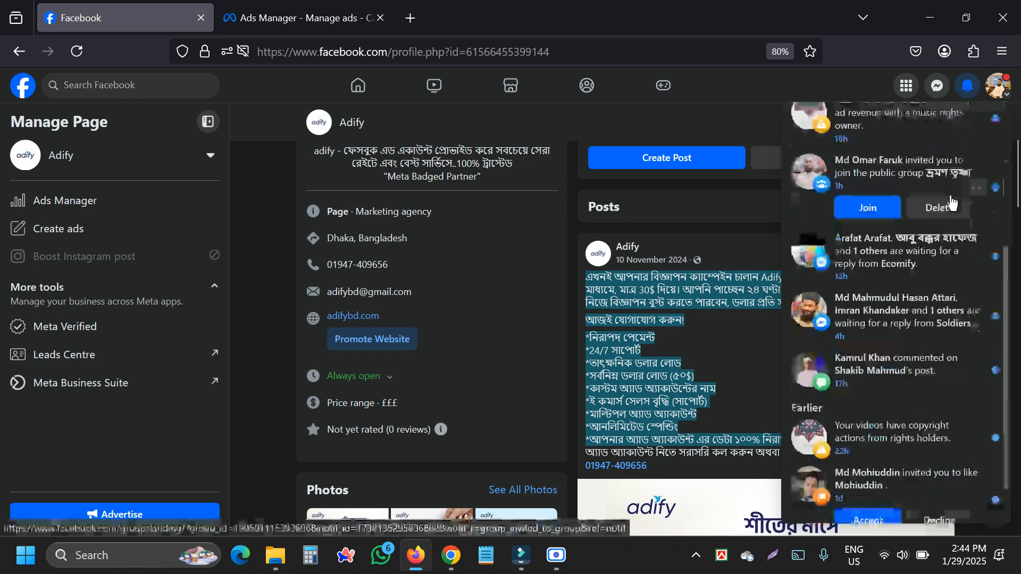
{"action": "left_click", "coordinate": [968, 85]}
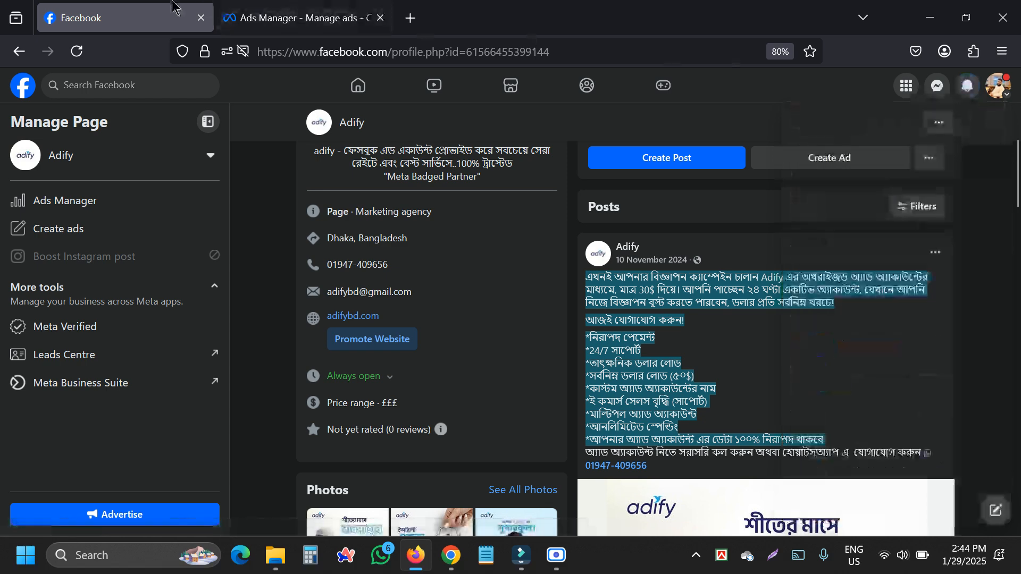
- Return to Ads Manager, switch to the iamdevid ad account and dismiss the payment method notice
{"action": "left_click", "coordinate": [319, 20]}
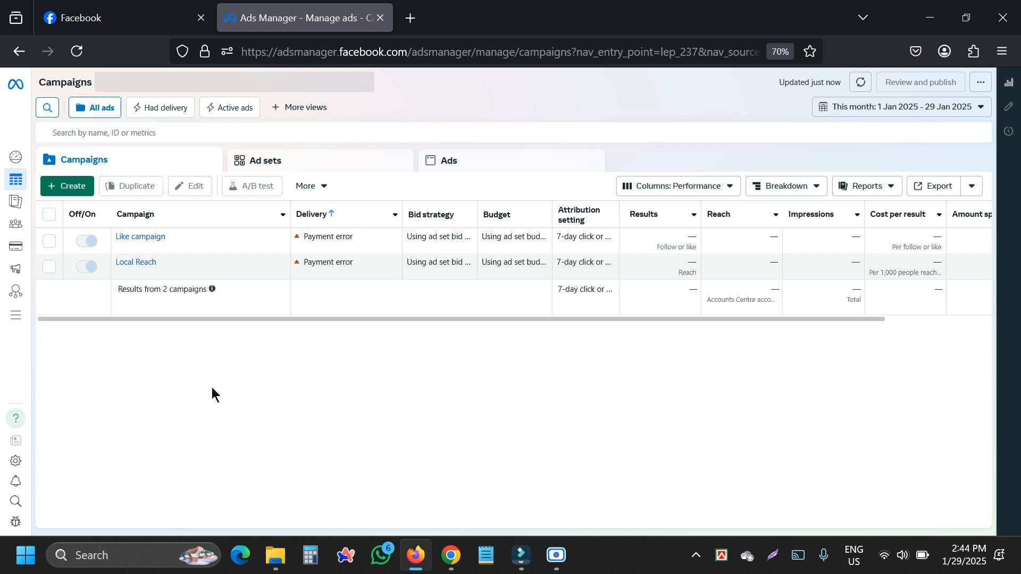
{"action": "left_click", "coordinate": [215, 79]}
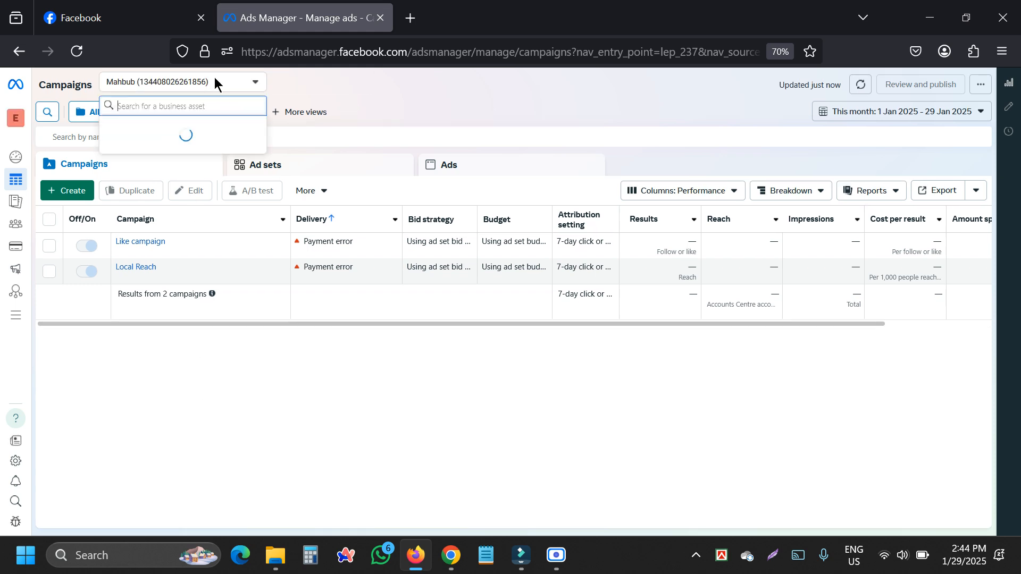
{"action": "left_click", "coordinate": [173, 171]}
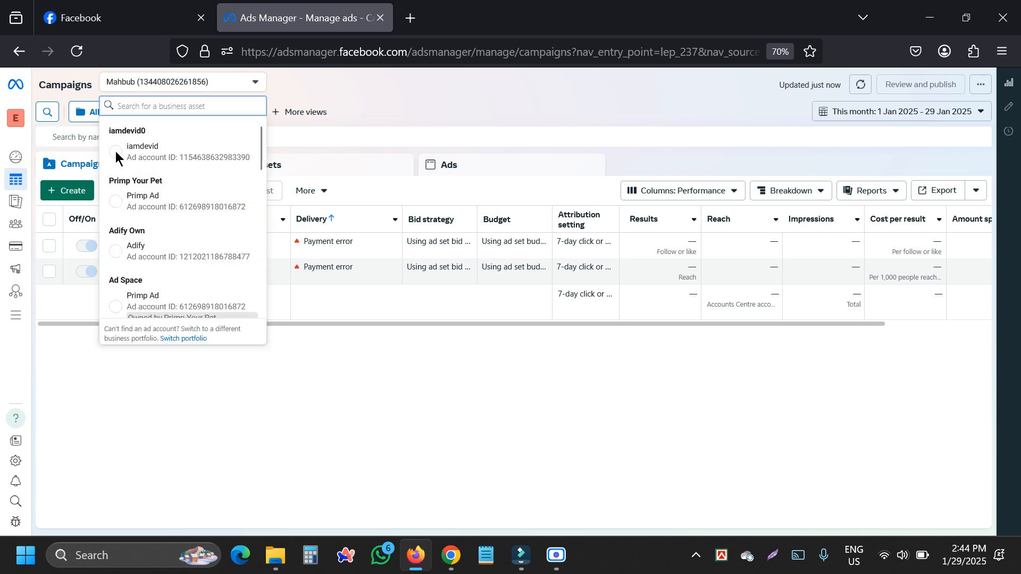
{"action": "left_click", "coordinate": [131, 155]}
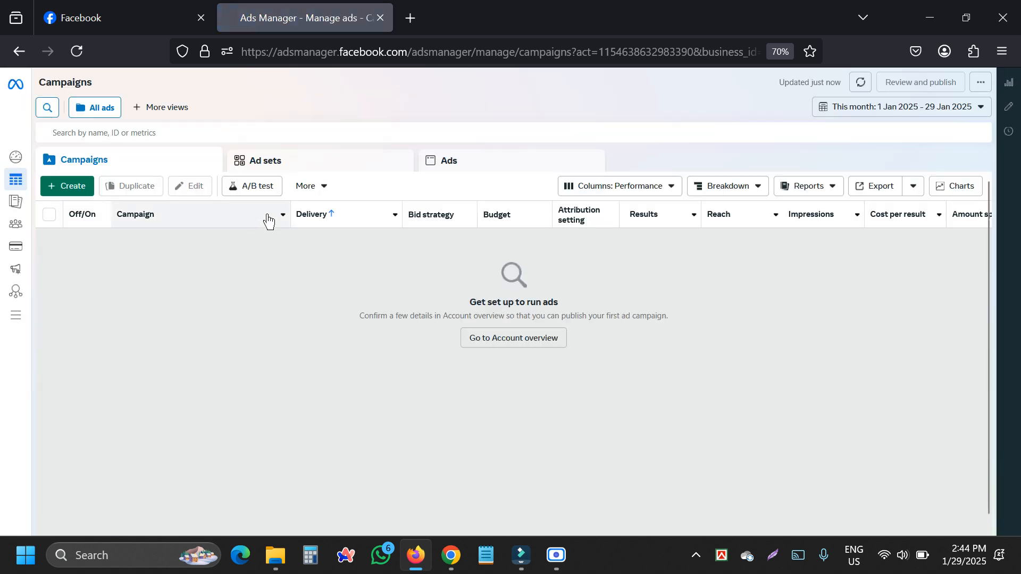
{"action": "mouse_move", "coordinate": [13, 154]}
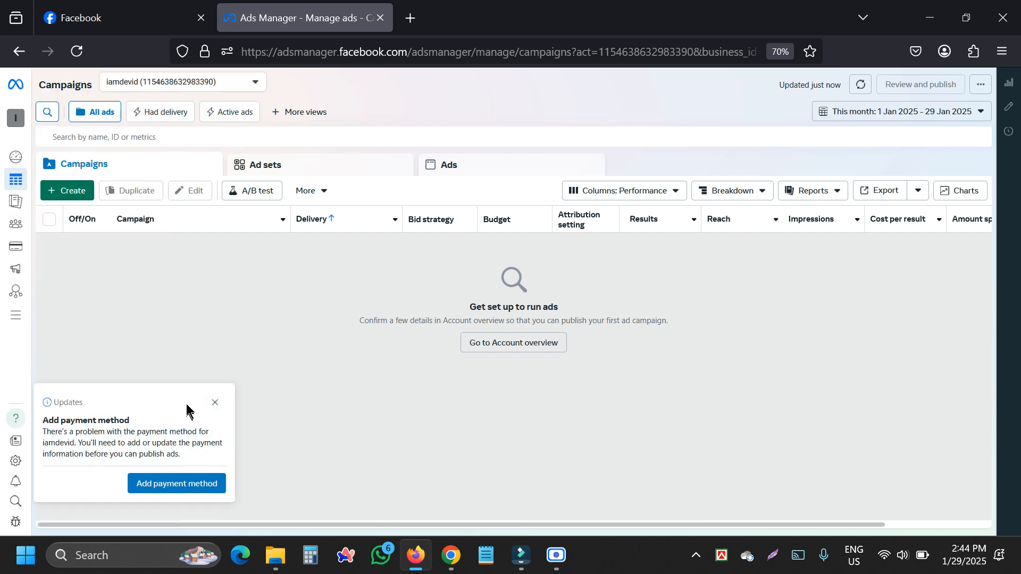
{"action": "left_click", "coordinate": [215, 403]}
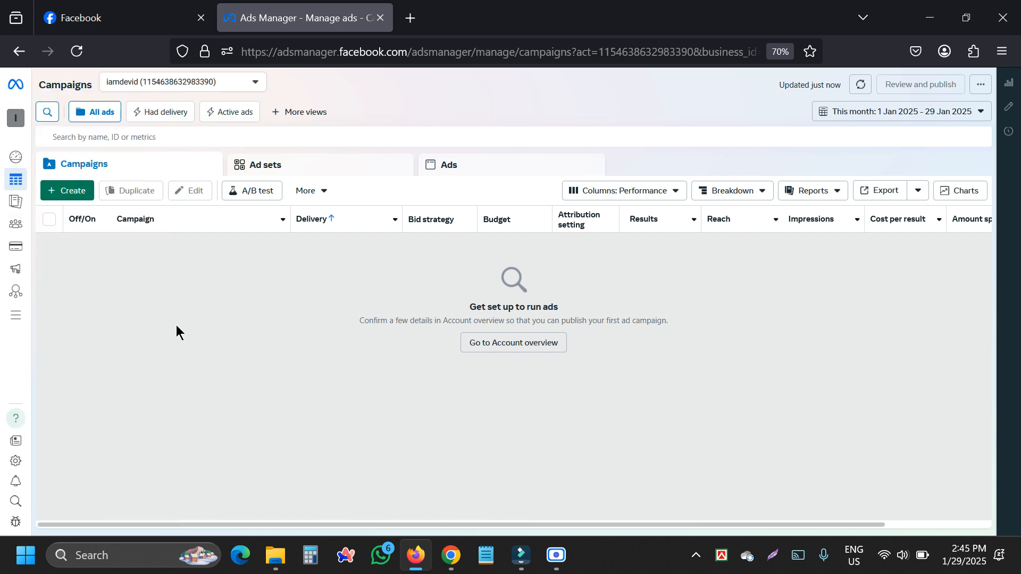
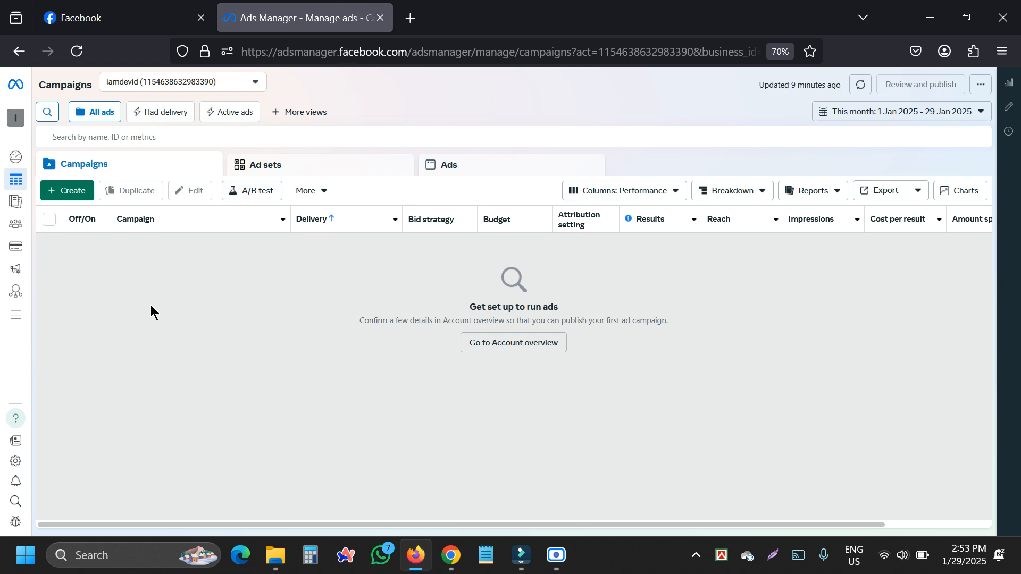
- Open Billing & payments for iamdevid in a new browser tab and view its payment methods and payment activity
{"action": "mouse_move", "coordinate": [11, 258]}
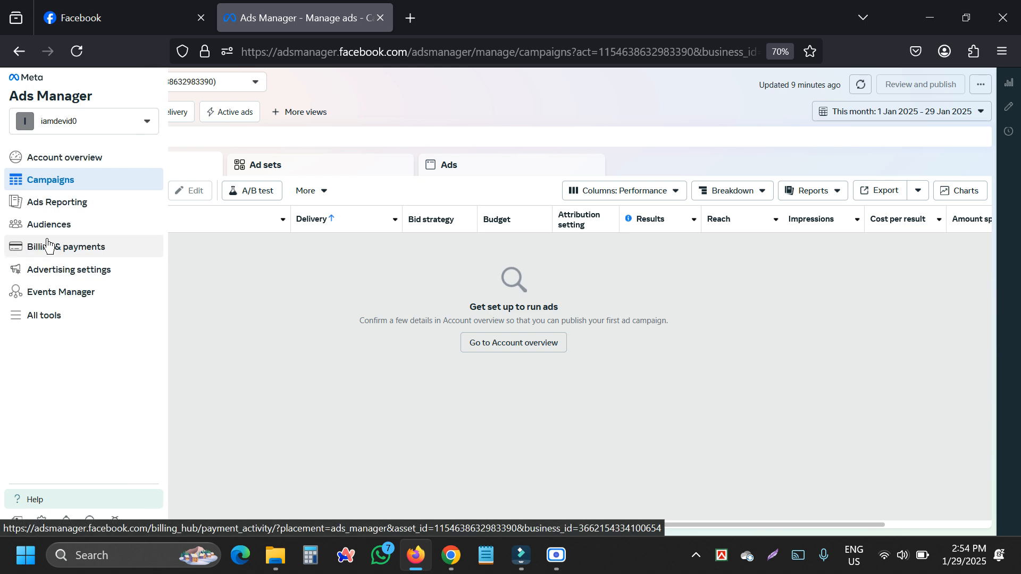
{"action": "right_click", "coordinate": [48, 245]}
{"action": "left_click", "coordinate": [315, 308]}
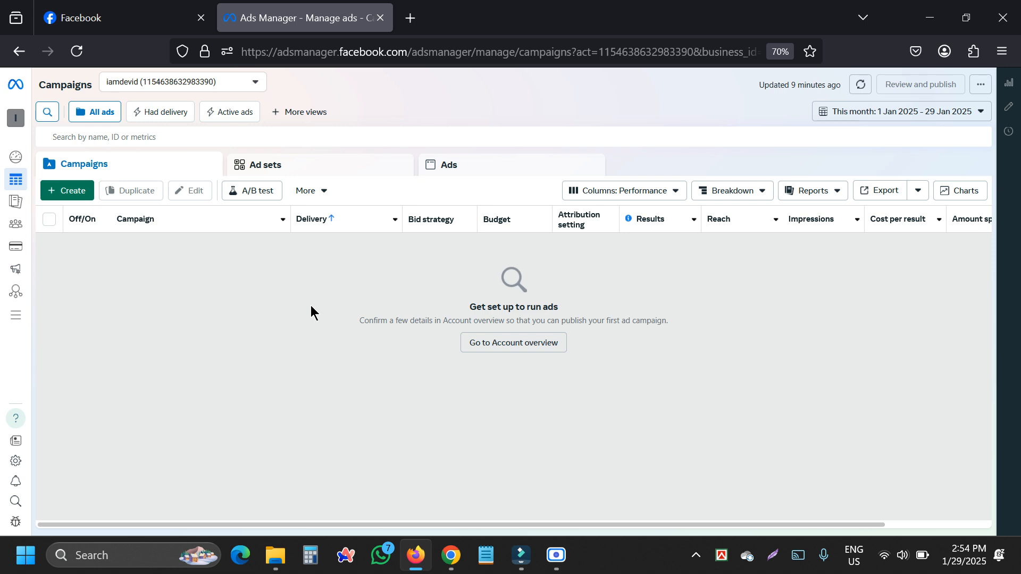
{"action": "mouse_move", "coordinate": [8, 295]}
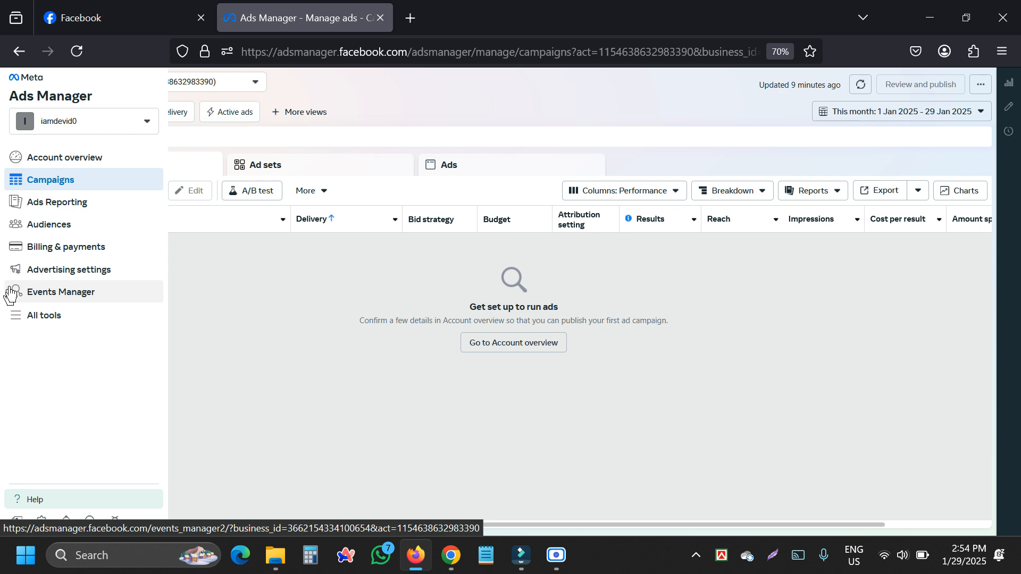
{"action": "right_click", "coordinate": [42, 256]}
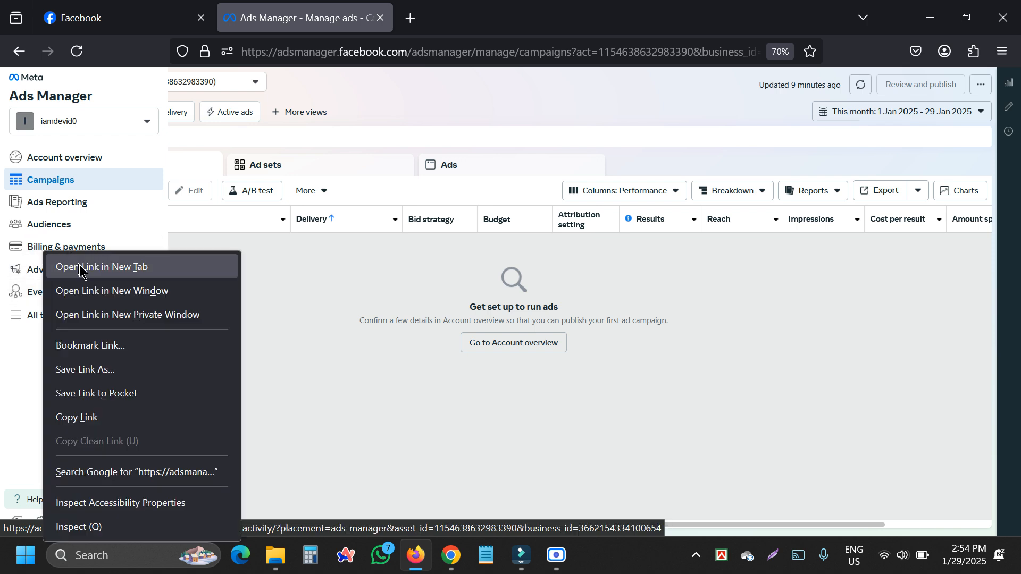
{"action": "left_click", "coordinate": [80, 266]}
{"action": "left_click", "coordinate": [540, 6]}
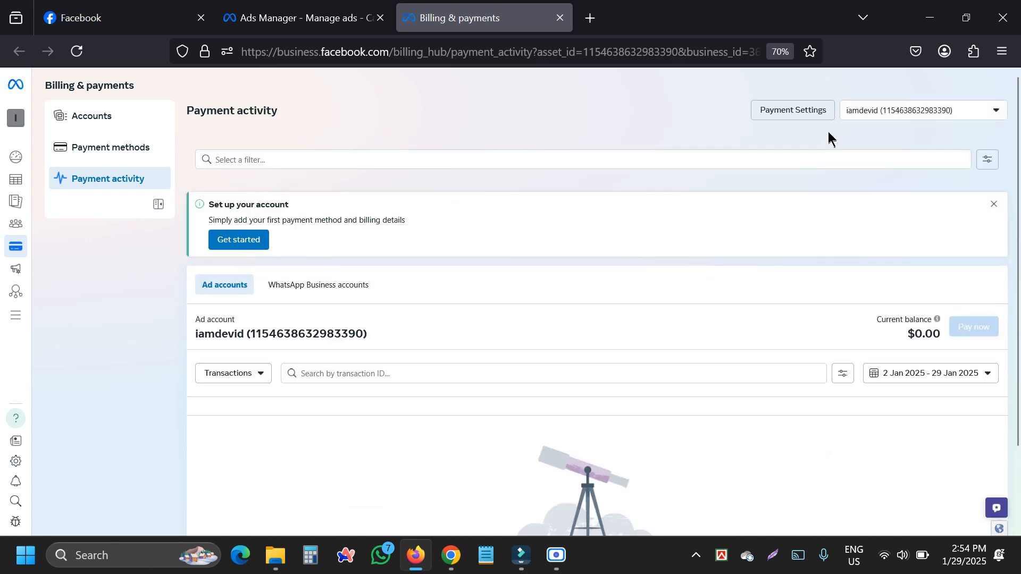
{"action": "left_click", "coordinate": [103, 152]}
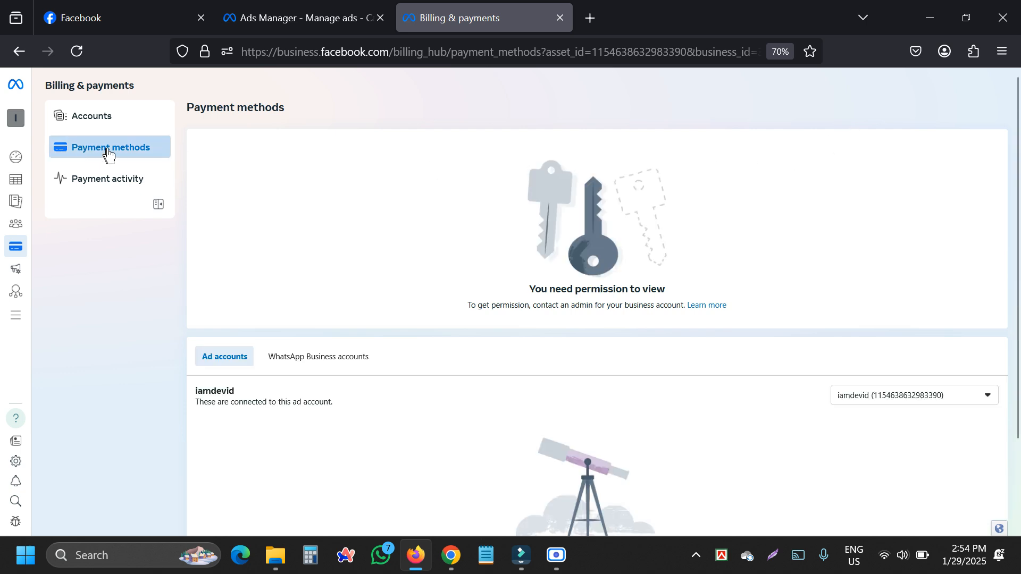
{"action": "left_click", "coordinate": [107, 183]}
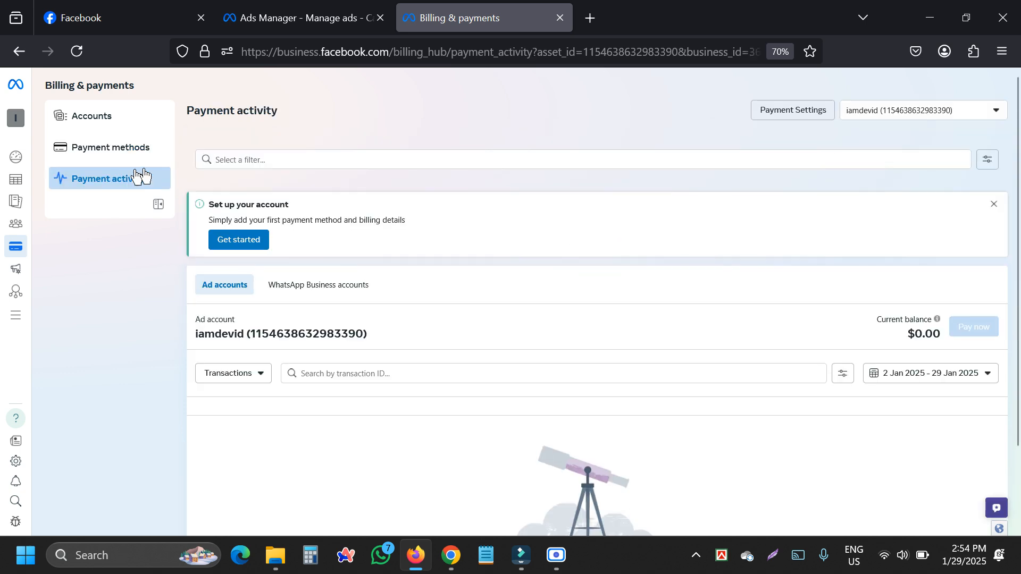
- Switch the payment activity page to the Primp Ad account under the Primp Your Pet portfolio
{"action": "left_click", "coordinate": [911, 119]}
{"action": "left_click", "coordinate": [896, 191]}
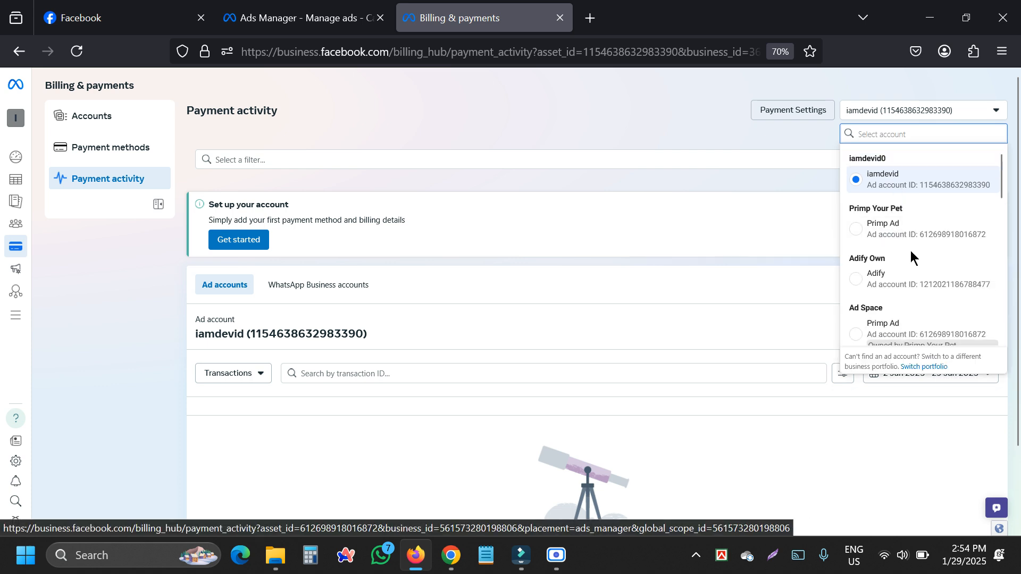
{"action": "scroll", "coordinate": [911, 256], "scroll_direction": "down", "scroll_amount": 1}
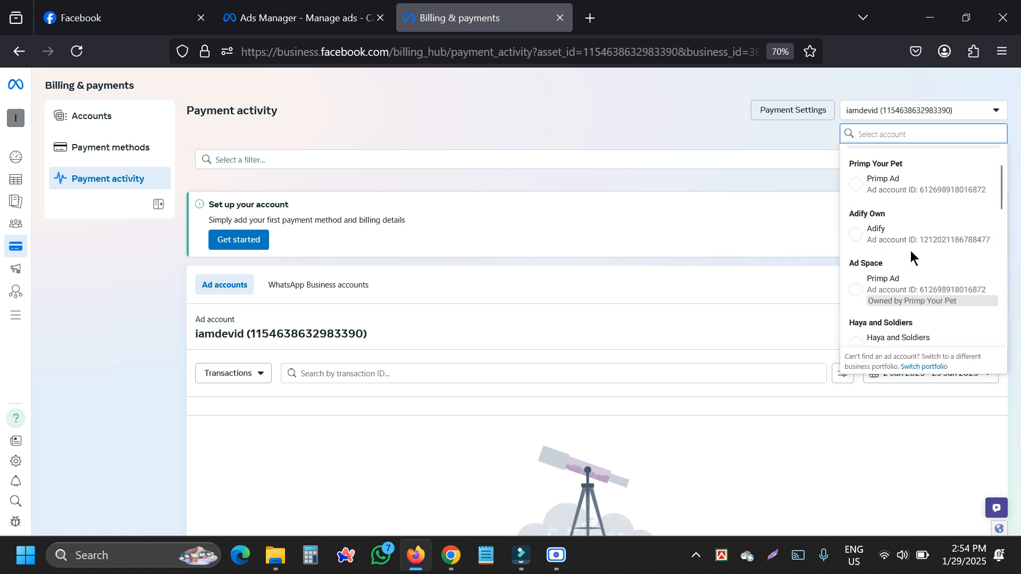
{"action": "scroll", "coordinate": [912, 255], "scroll_direction": "down", "scroll_amount": 1}
{"action": "scroll", "coordinate": [912, 256], "scroll_direction": "up", "scroll_amount": 2}
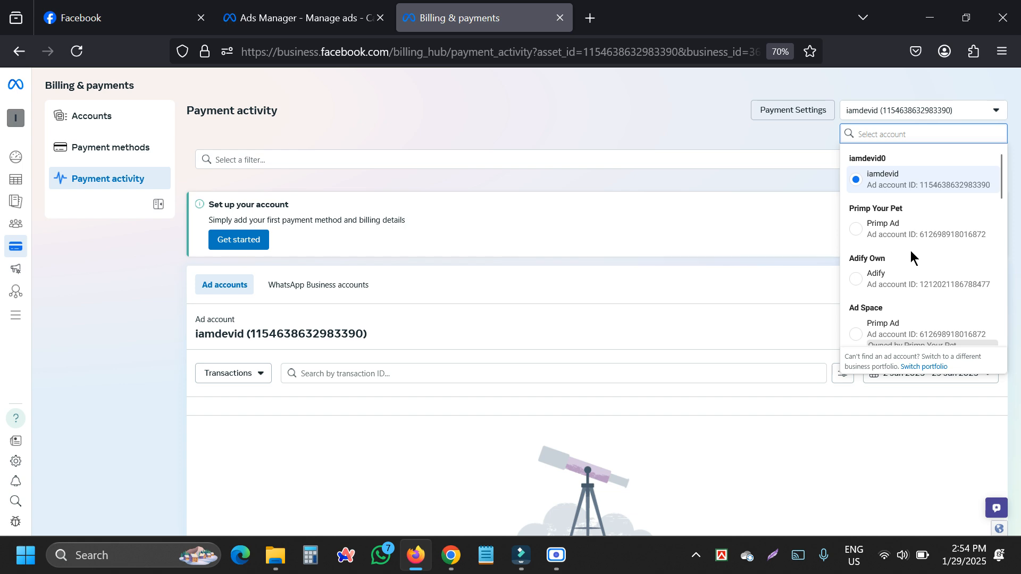
{"action": "left_click", "coordinate": [858, 243]}
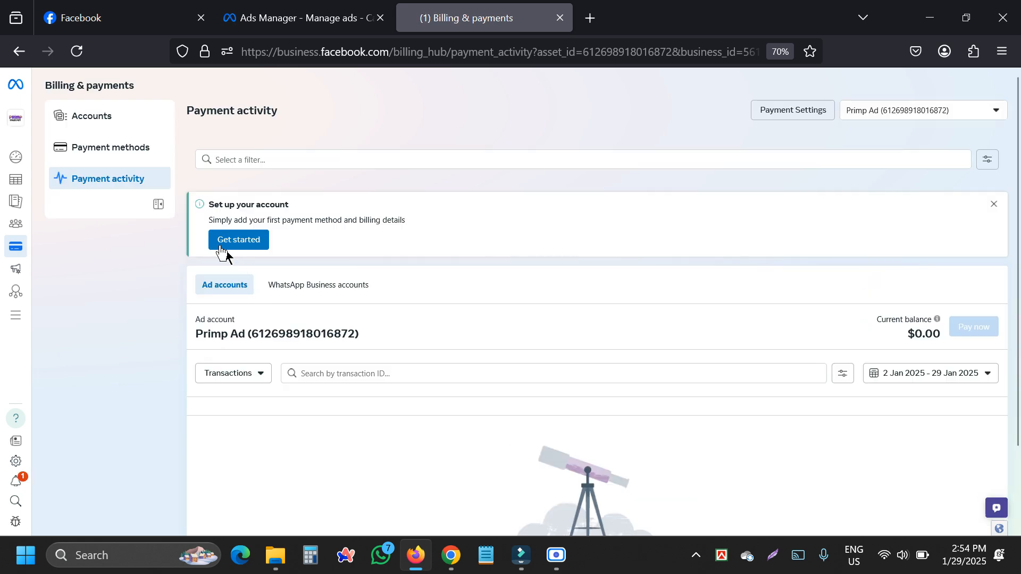
- Open the payment methods for Primp Ad and assign the finance editor role to yourself
{"action": "left_click", "coordinate": [93, 158]}
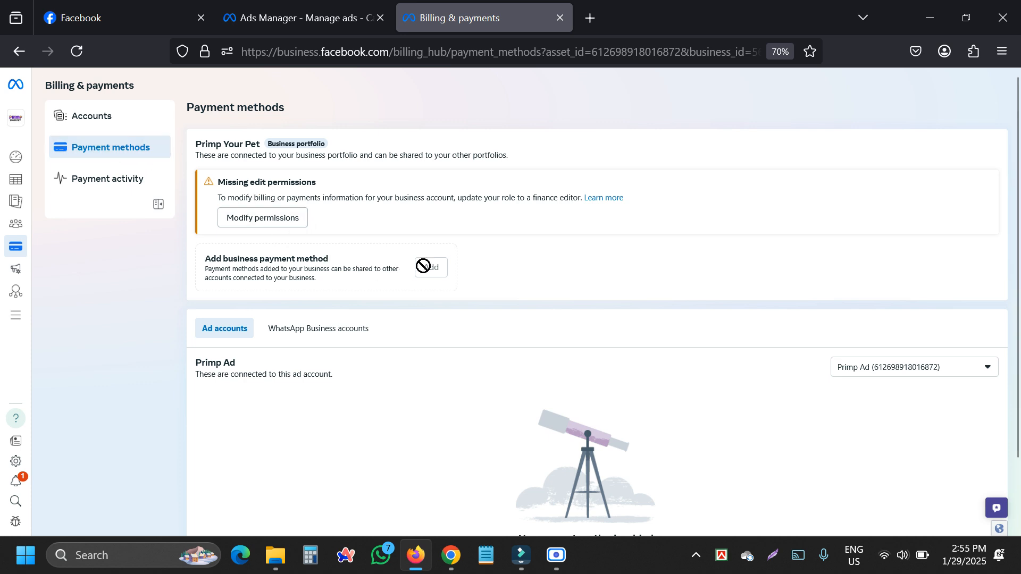
{"action": "left_click", "coordinate": [287, 229]}
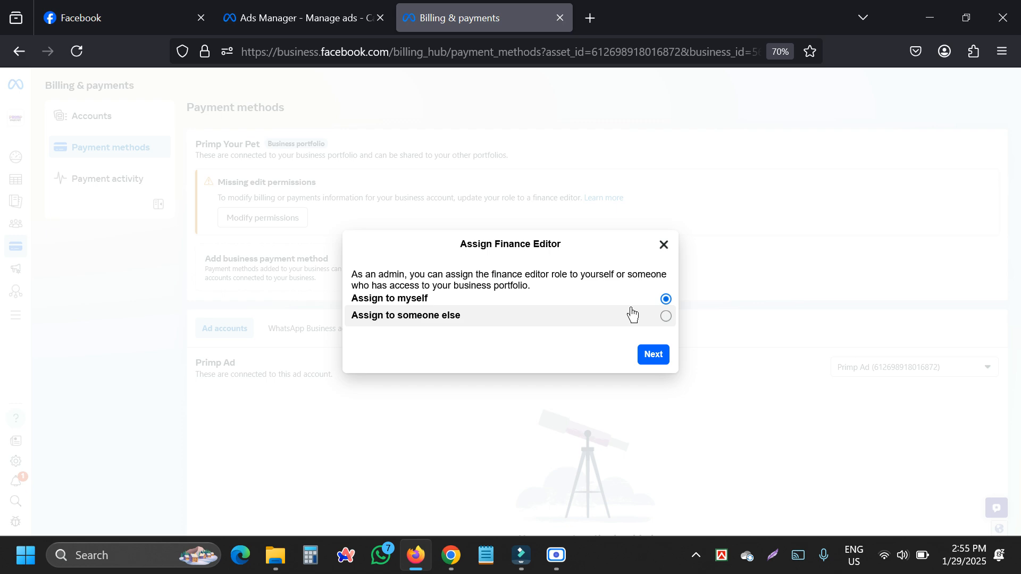
{"action": "left_click", "coordinate": [656, 358]}
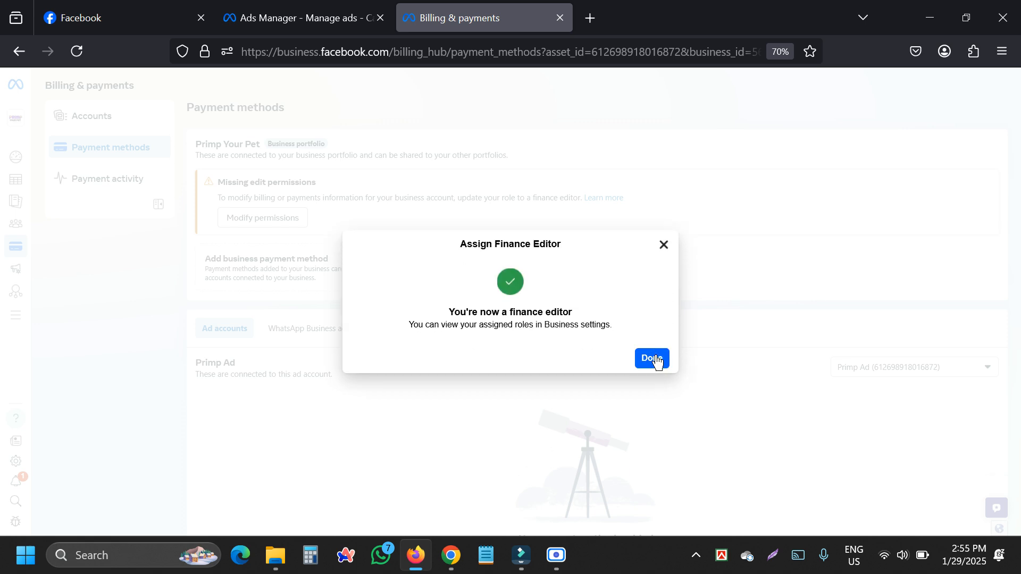
{"action": "left_click", "coordinate": [656, 355]}
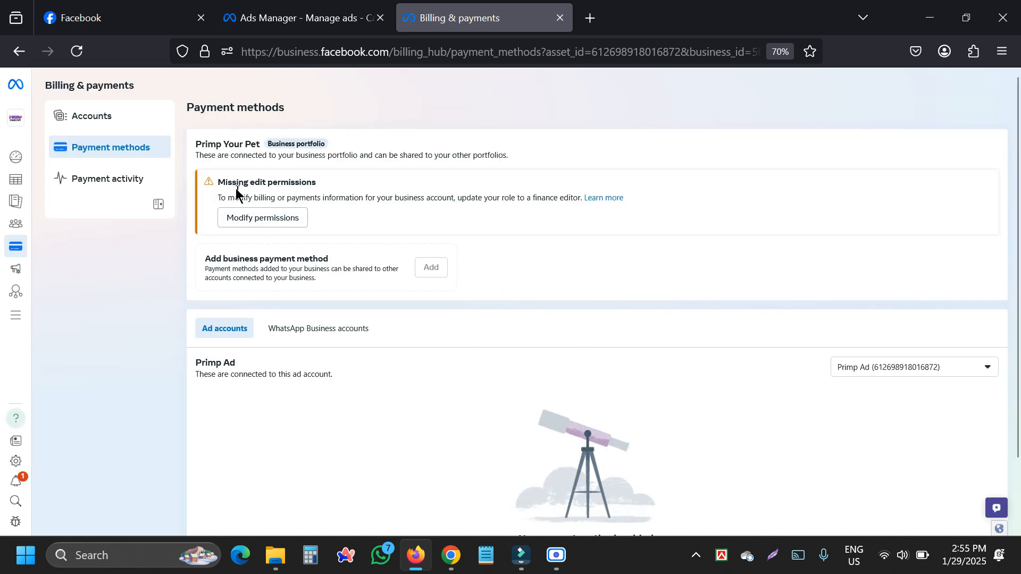
- View the location, currency and time zone form for adding a payment method from the Accounts list, and close it
{"action": "left_click", "coordinate": [99, 115]}
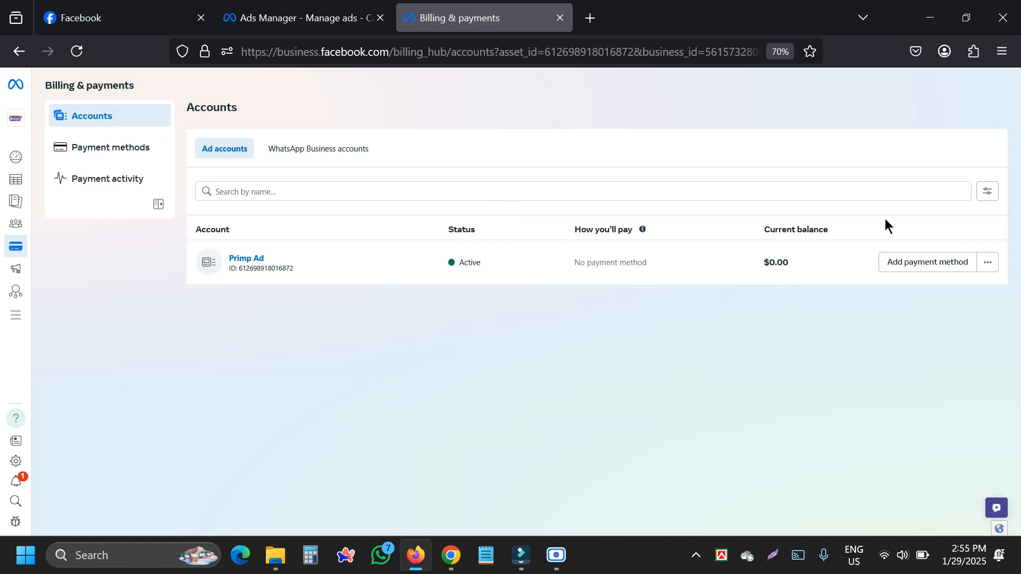
{"action": "left_click", "coordinate": [922, 272]}
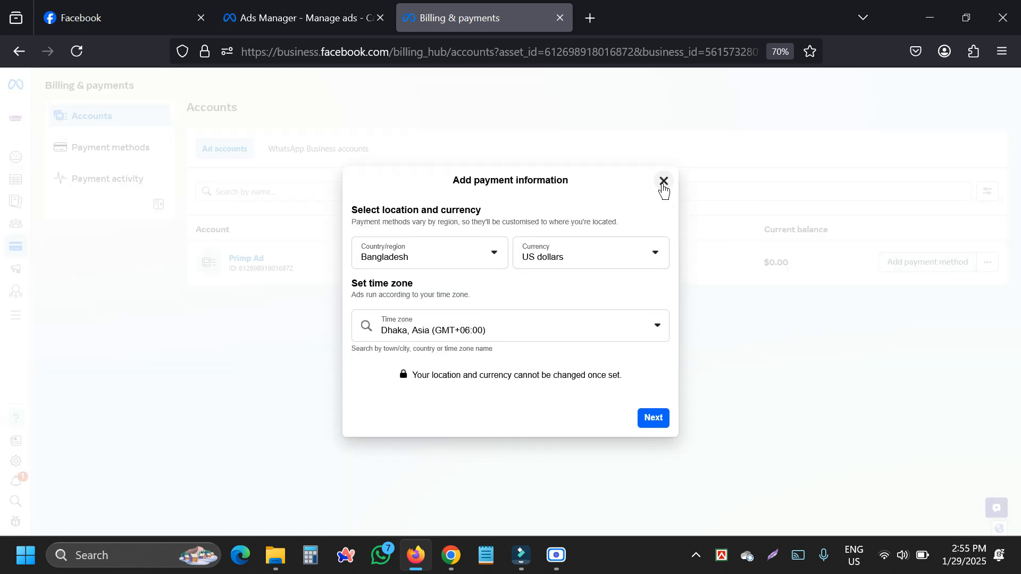
{"action": "left_click", "coordinate": [663, 183]}
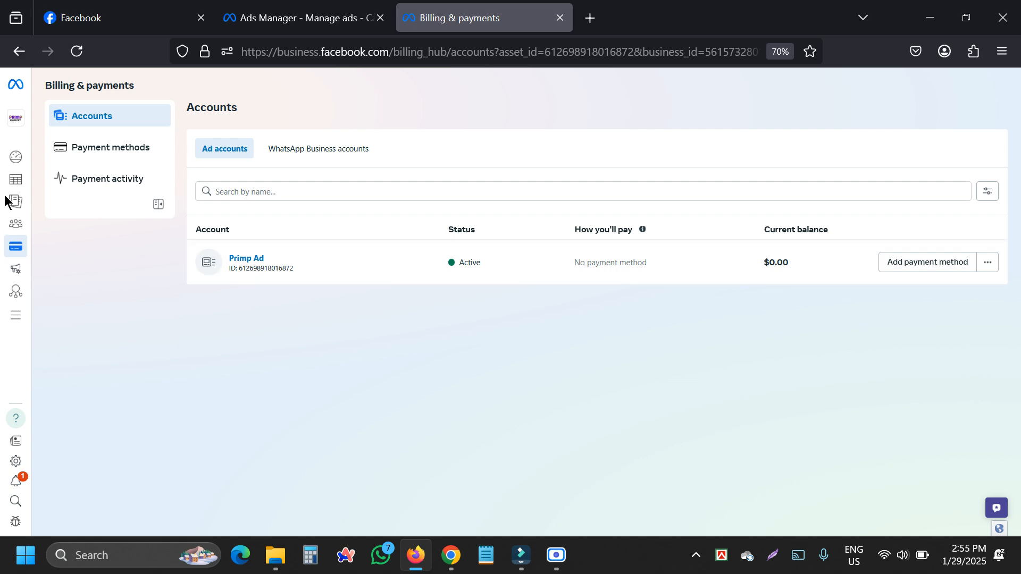
- Examine the payment methods page for Primp Ad and return to the Accounts list
{"action": "left_click", "coordinate": [88, 147]}
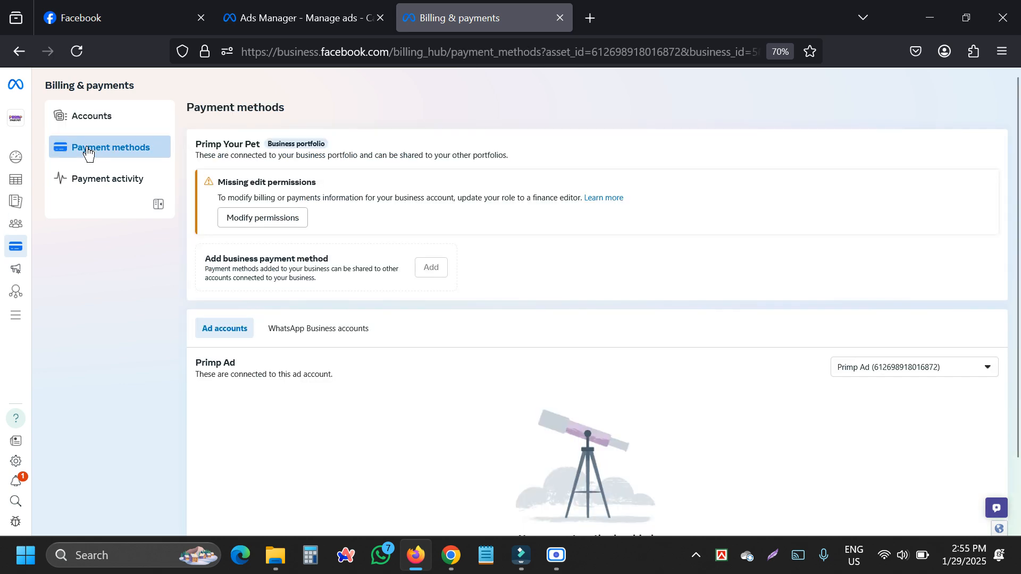
{"action": "scroll", "coordinate": [471, 288], "scroll_direction": "down", "scroll_amount": 3}
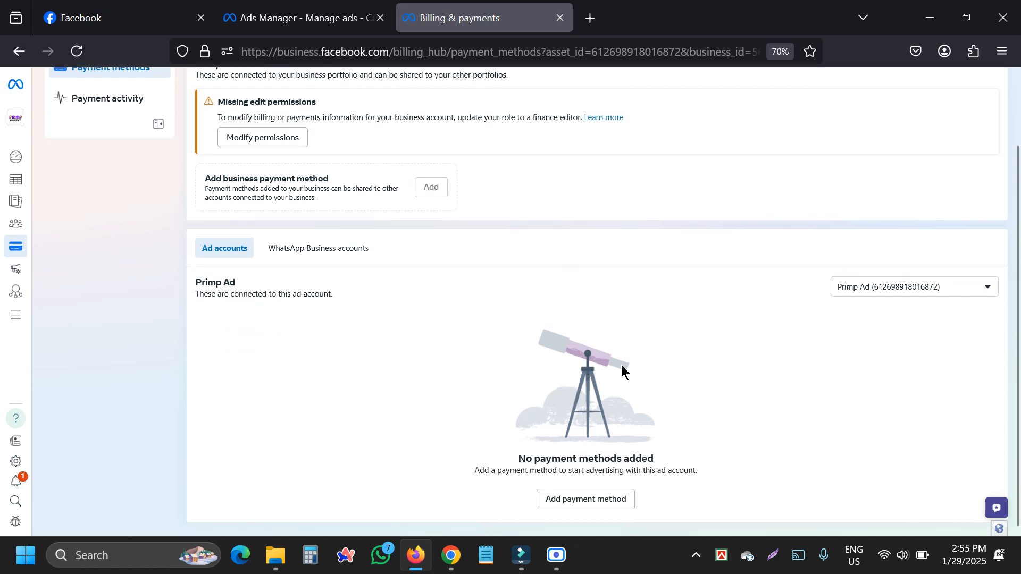
{"action": "scroll", "coordinate": [264, 326], "scroll_direction": "up", "scroll_amount": 3}
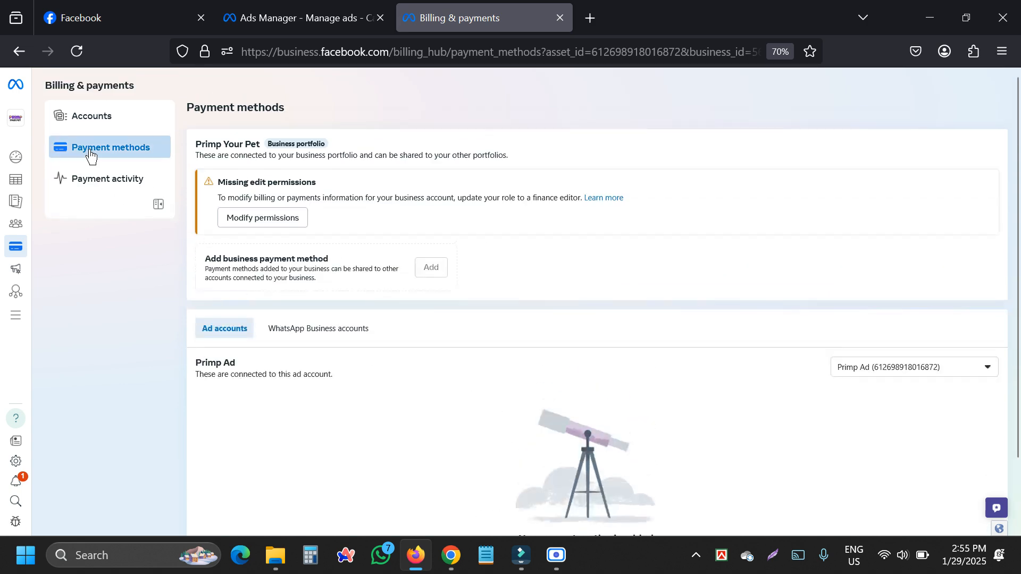
{"action": "scroll", "coordinate": [330, 335], "scroll_direction": "down", "scroll_amount": 3}
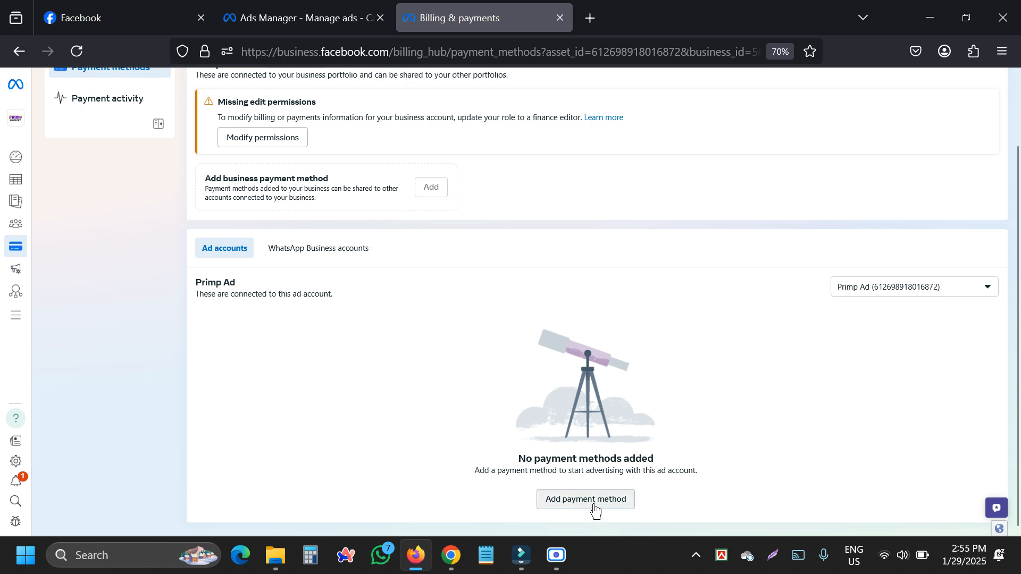
{"action": "scroll", "coordinate": [566, 474], "scroll_direction": "up", "scroll_amount": 3}
{"action": "left_click", "coordinate": [65, 121]}
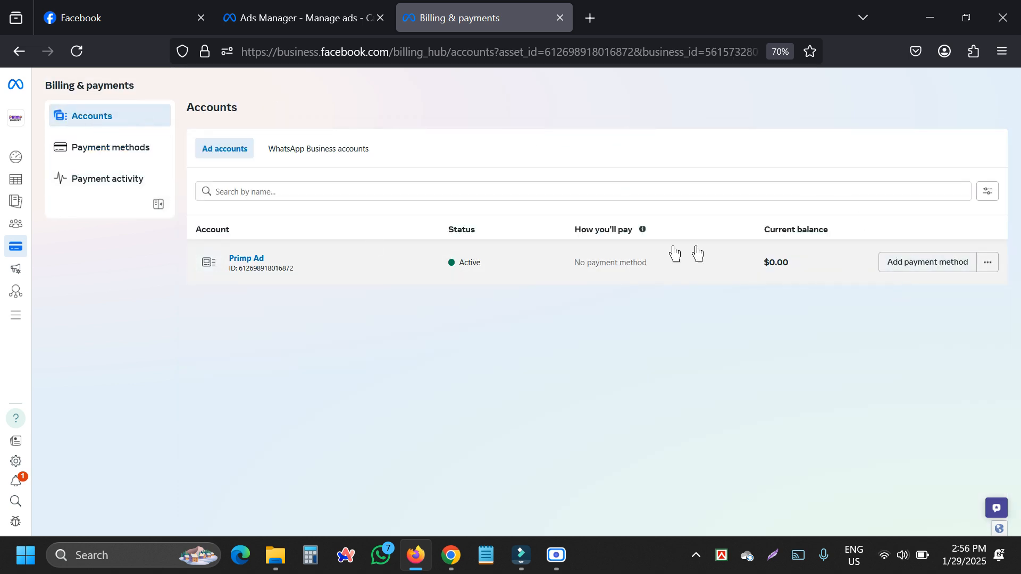
- Start adding a payment method to Primp Ad from its payment methods page, accepting Bangladesh, US dollars and the Dhaka time zone
{"action": "left_click", "coordinate": [80, 147]}
{"action": "scroll", "coordinate": [540, 368], "scroll_direction": "down", "scroll_amount": 3}
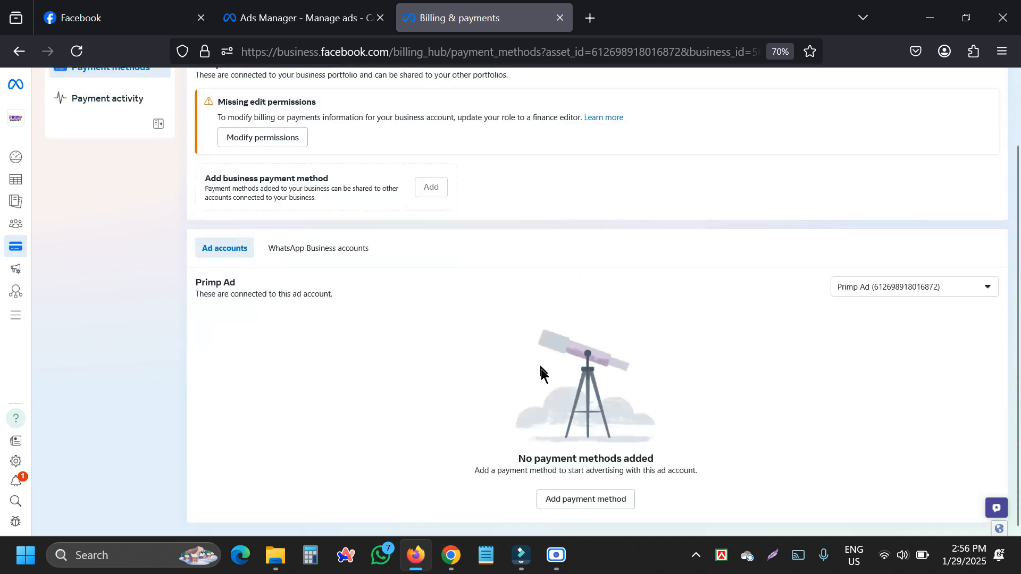
{"action": "left_click", "coordinate": [574, 502]}
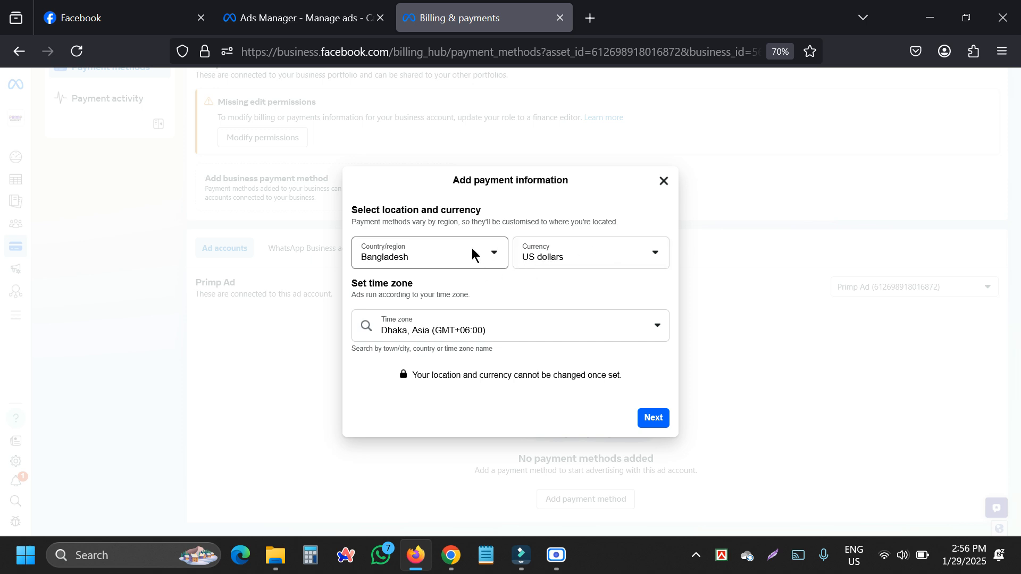
{"action": "left_click", "coordinate": [642, 253]}
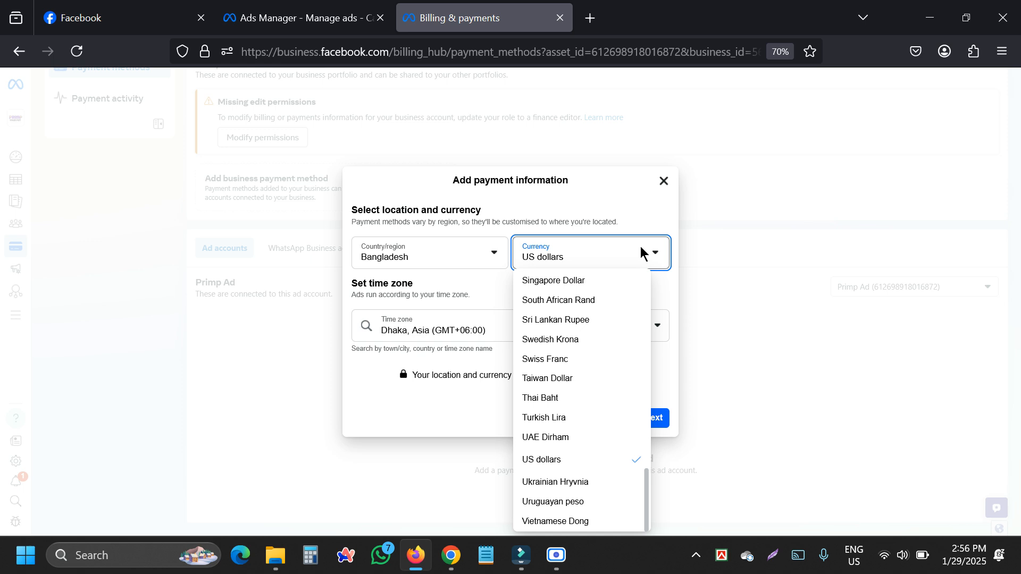
{"action": "left_click", "coordinate": [679, 292]}
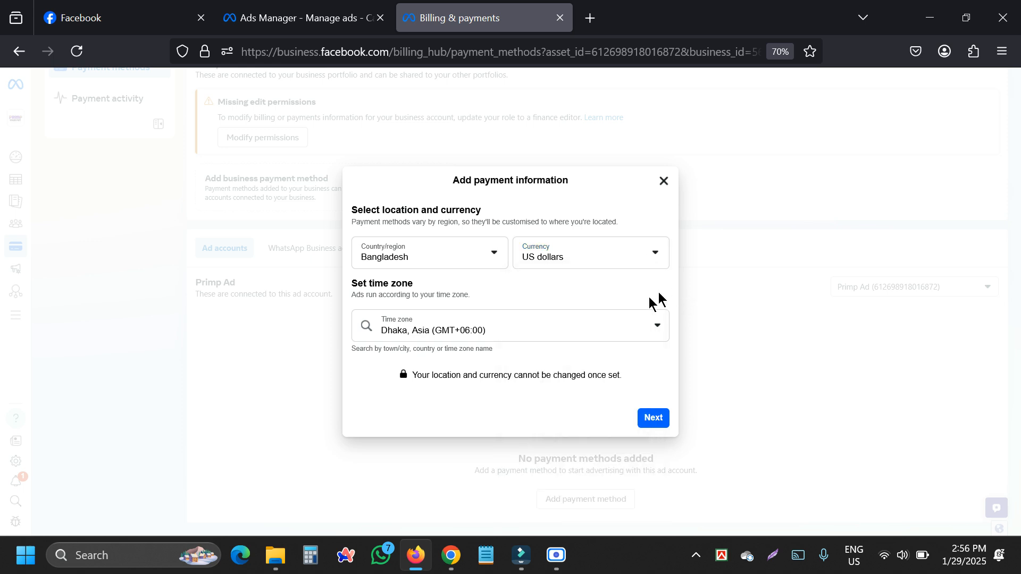
{"action": "left_click", "coordinate": [656, 415]}
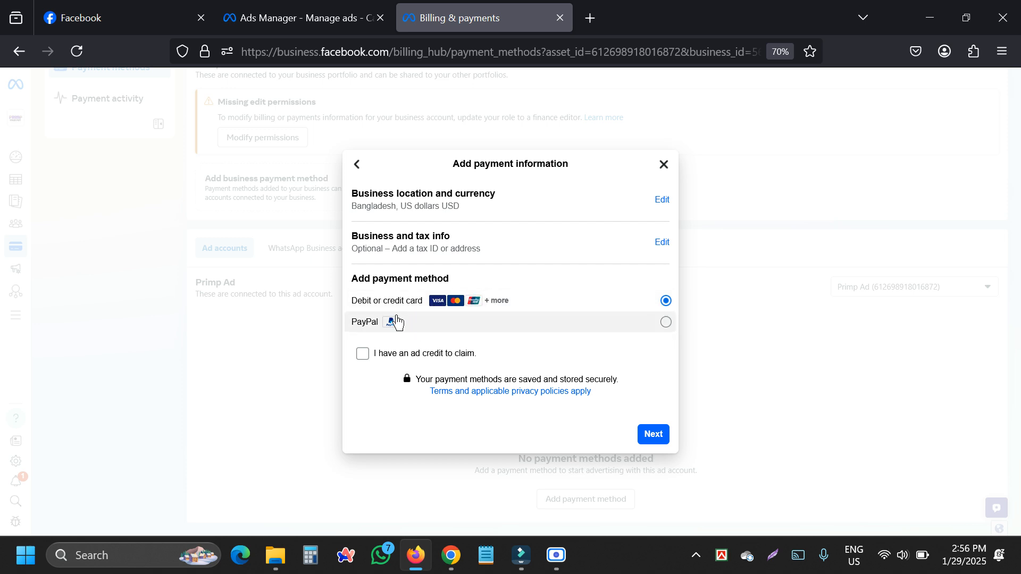
- Compare the PayPal and card options, choose Debit or credit card, and proceed to the card details
{"action": "left_click", "coordinate": [392, 321]}
{"action": "left_click", "coordinate": [451, 303]}
{"action": "left_click", "coordinate": [577, 337]}
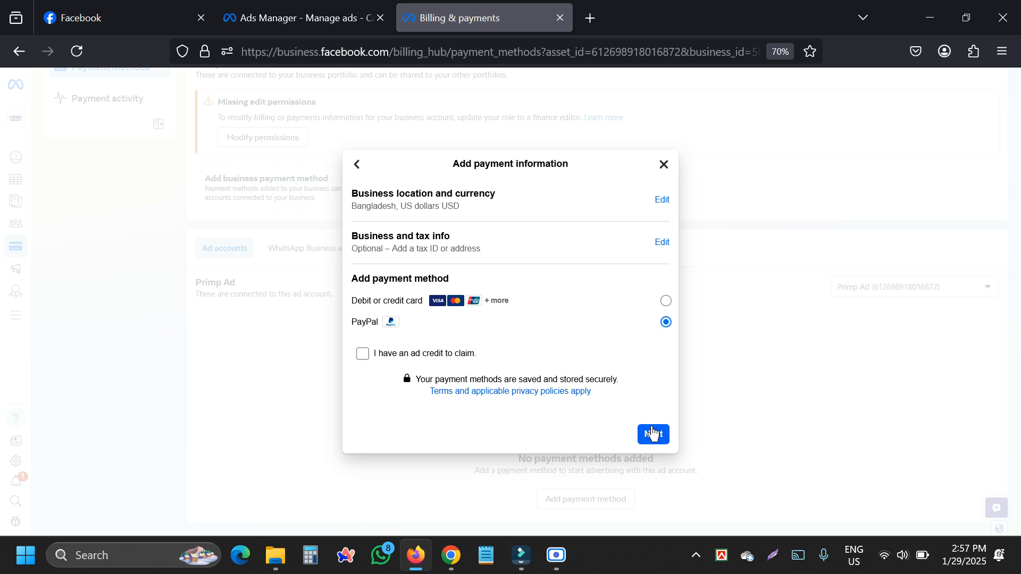
{"action": "left_click", "coordinate": [518, 303]}
{"action": "left_click", "coordinate": [656, 434]}
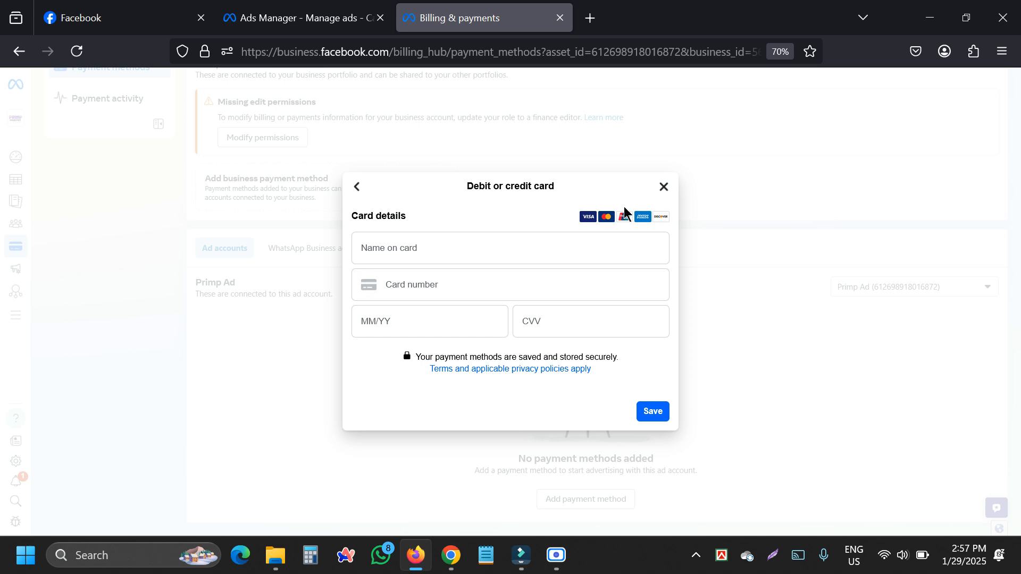
- Examine the accepted card brands and required fields on the Debit or credit card form at a larger size
{"action": "key", "text": "ctrl+plus"}
{"action": "key", "text": "ctrl+plus"}
{"action": "key", "text": "ctrl+plus"}
{"action": "key", "text": "ctrl+plus"}
{"action": "key", "text": "ctrl+plus"}
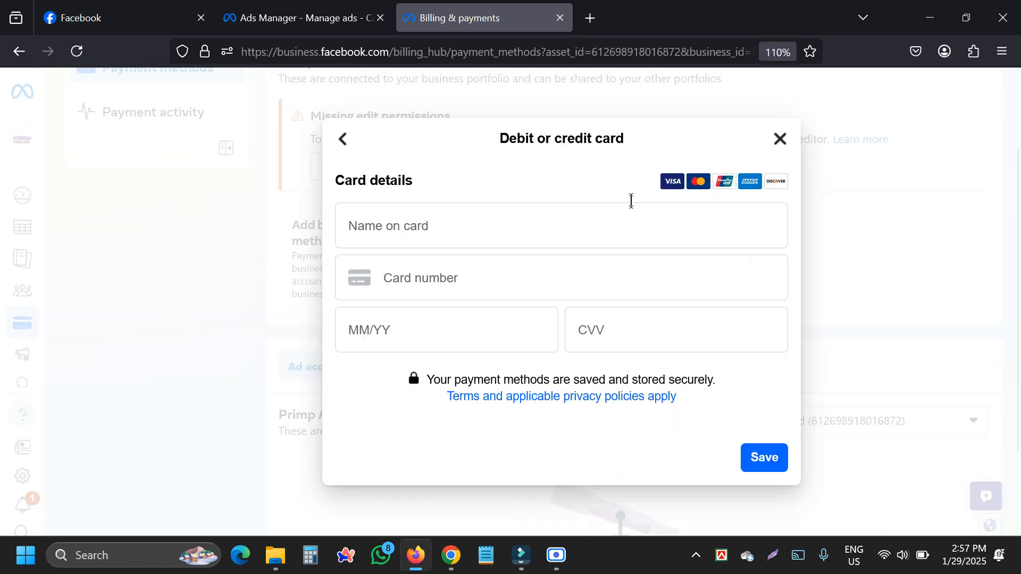
{"action": "key", "text": "ctrl+plus"}
{"action": "key", "text": "ctrl+plus"}
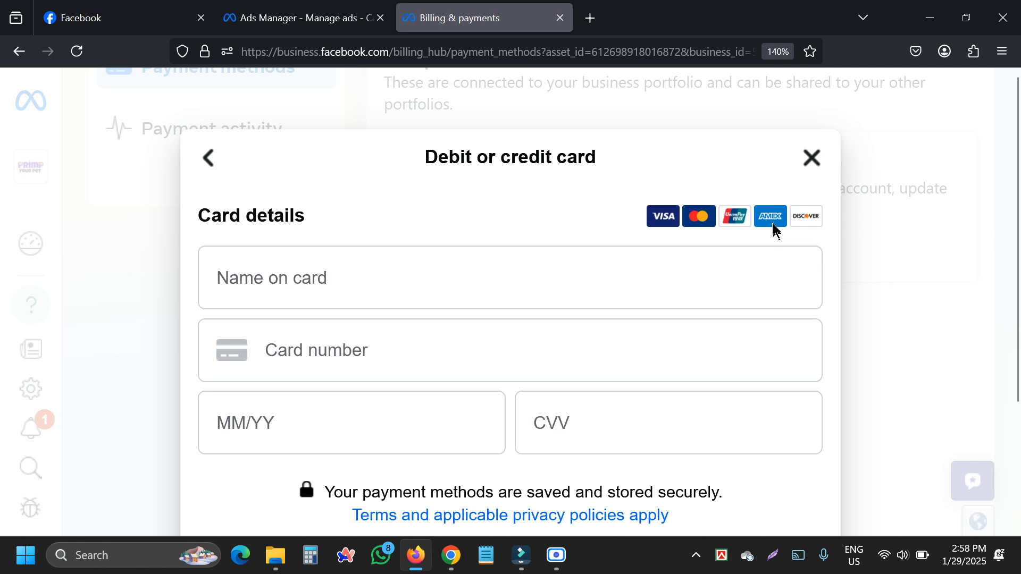
{"action": "key", "text": "ctrl+minus"}
{"action": "key", "text": "ctrl+minus"}
{"action": "key", "text": "ctrl+minus"}
{"action": "key", "text": "ctrl+minus"}
{"action": "key", "text": "ctrl+minus"}
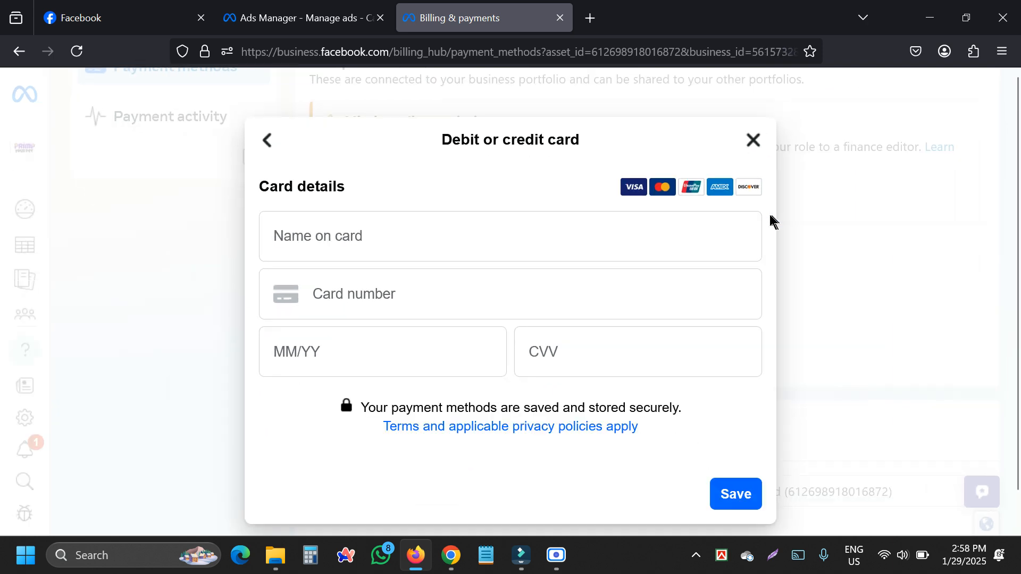
{"action": "key", "text": "ctrl+minus"}
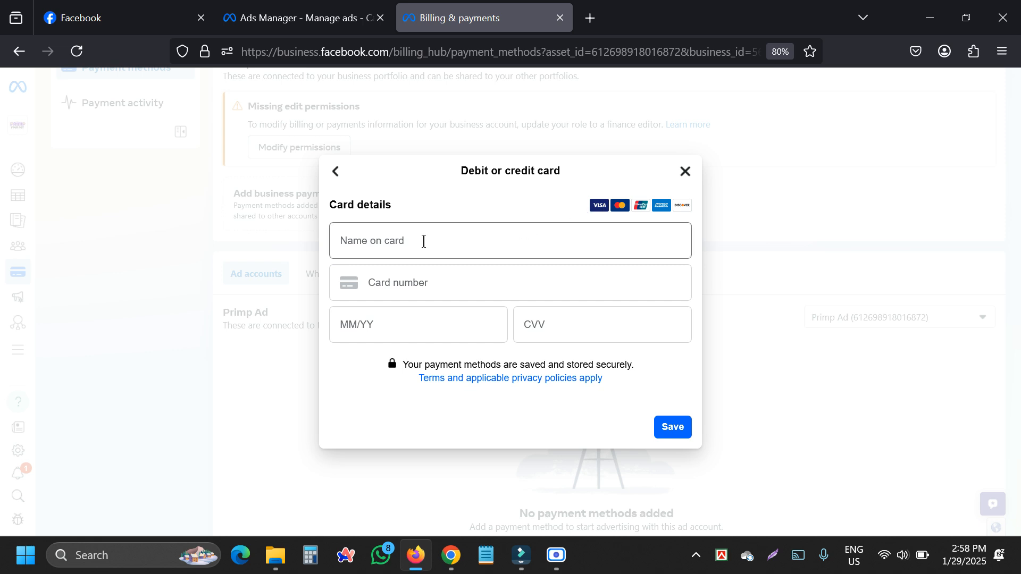
- Go through the name, card number, expiry and CVV fields without filling them, and close the card form unsaved
{"action": "left_click", "coordinate": [424, 242]}
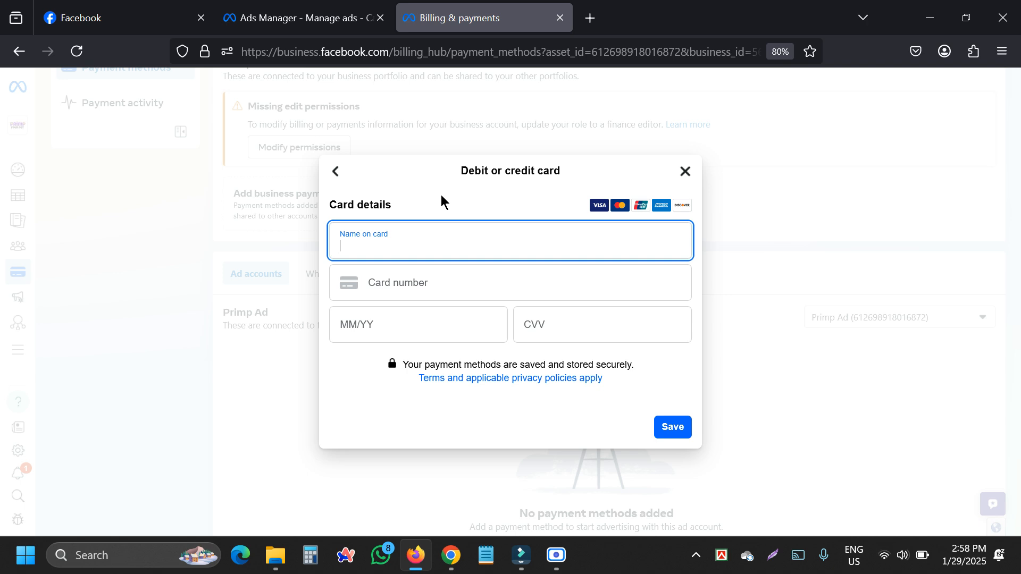
{"action": "left_click", "coordinate": [418, 294]}
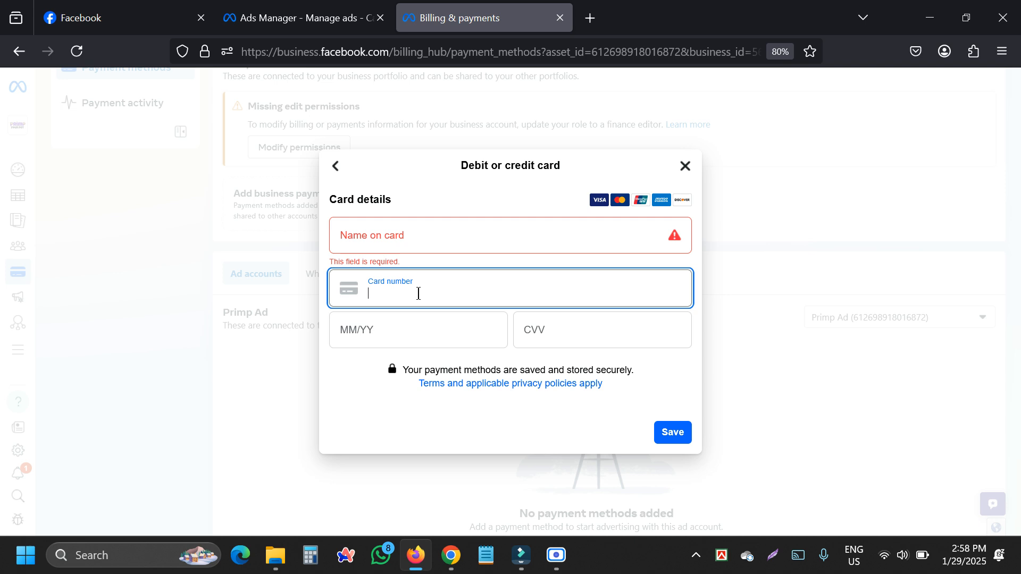
{"action": "left_click", "coordinate": [387, 339]}
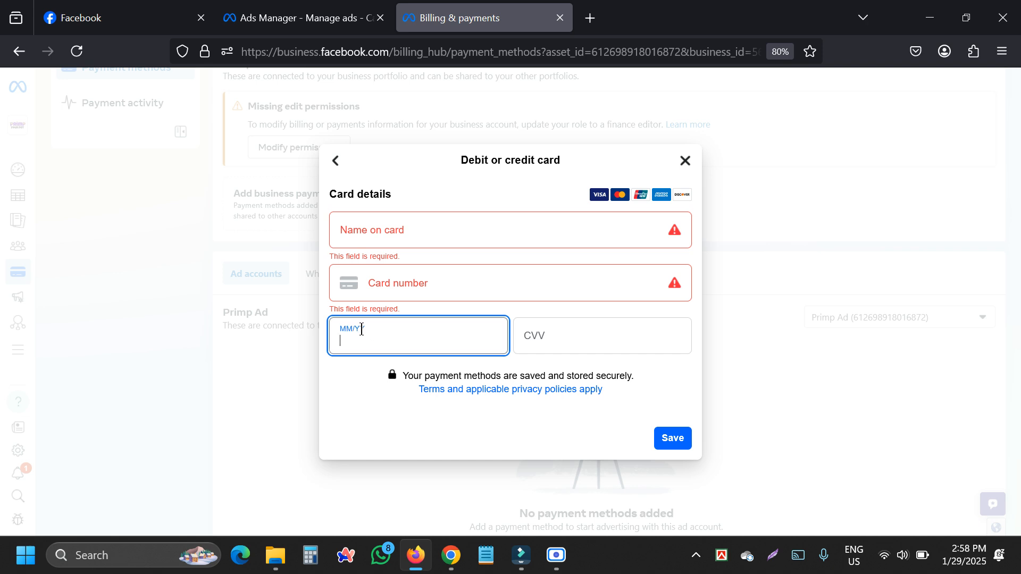
{"action": "left_click", "coordinate": [552, 326]}
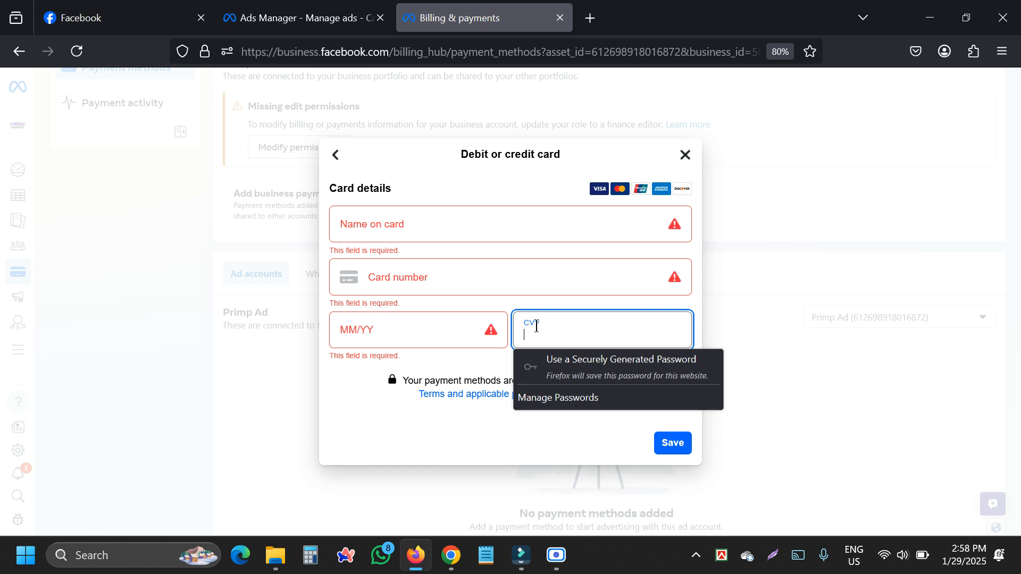
{"action": "left_click", "coordinate": [367, 426]}
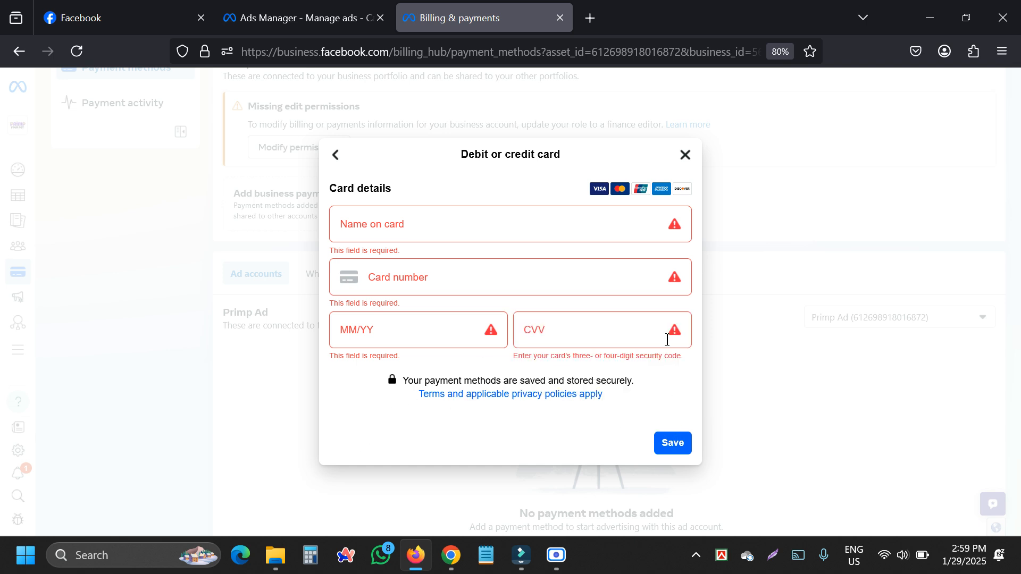
{"action": "left_click", "coordinate": [685, 155]}
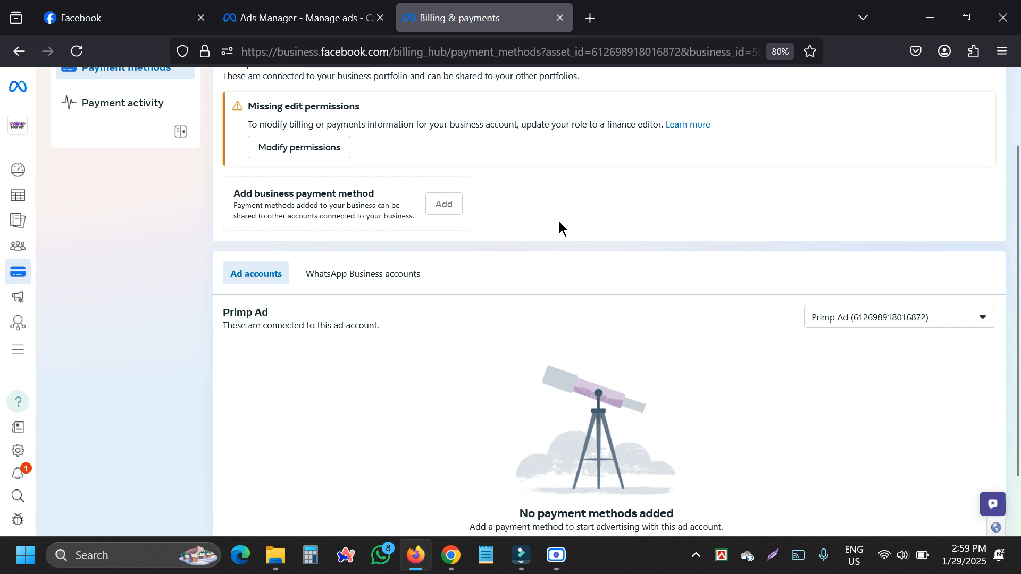
- Go to the Campaigns page for Primp Ad and dismiss the add payment method notice
{"action": "scroll", "coordinate": [485, 312], "scroll_direction": "up", "scroll_amount": 3}
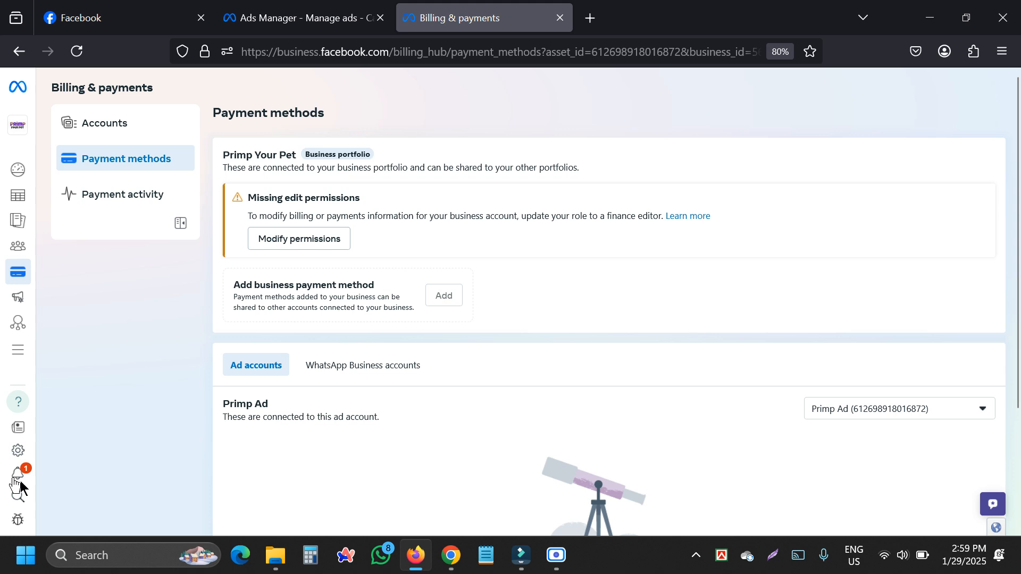
{"action": "mouse_move", "coordinate": [10, 256]}
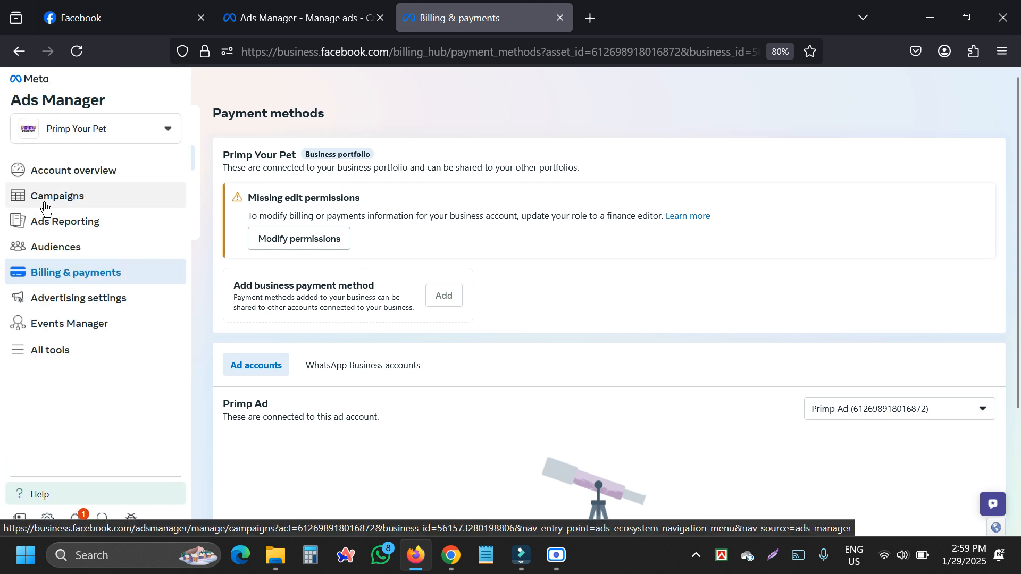
{"action": "left_click", "coordinate": [44, 207]}
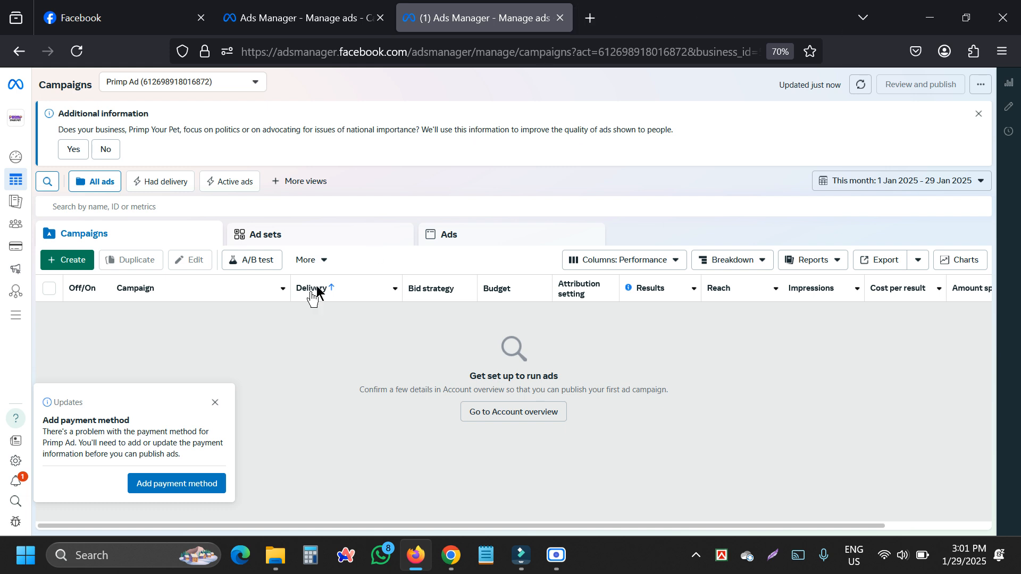
{"action": "left_click", "coordinate": [212, 403]}
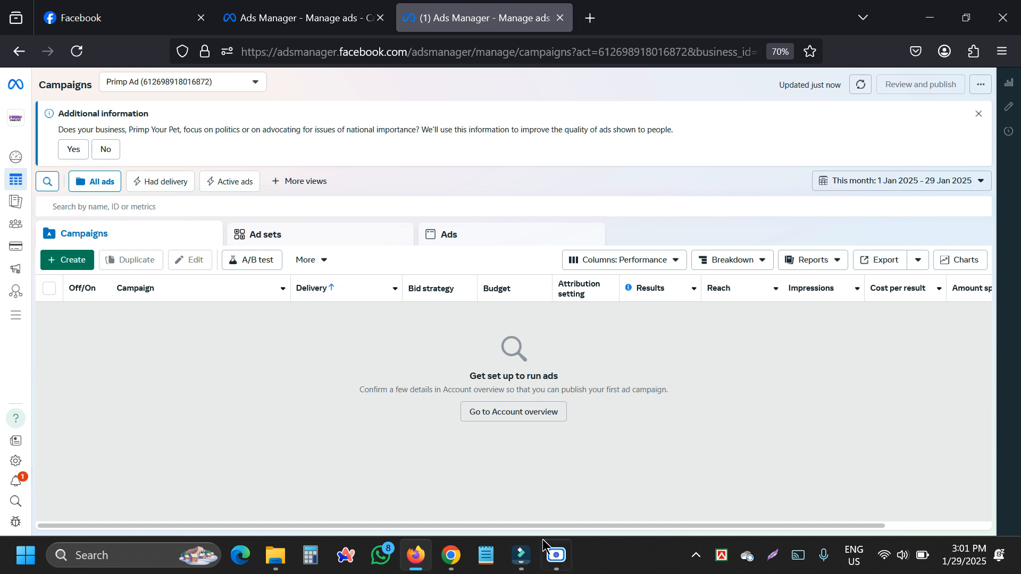
- Switch to the "03 Class of facebook Ads ITCC" notes in Google Docs and review the Part 02 points on ad types
{"action": "mouse_move", "coordinate": [454, 558]}
{"action": "left_click", "coordinate": [391, 506]}
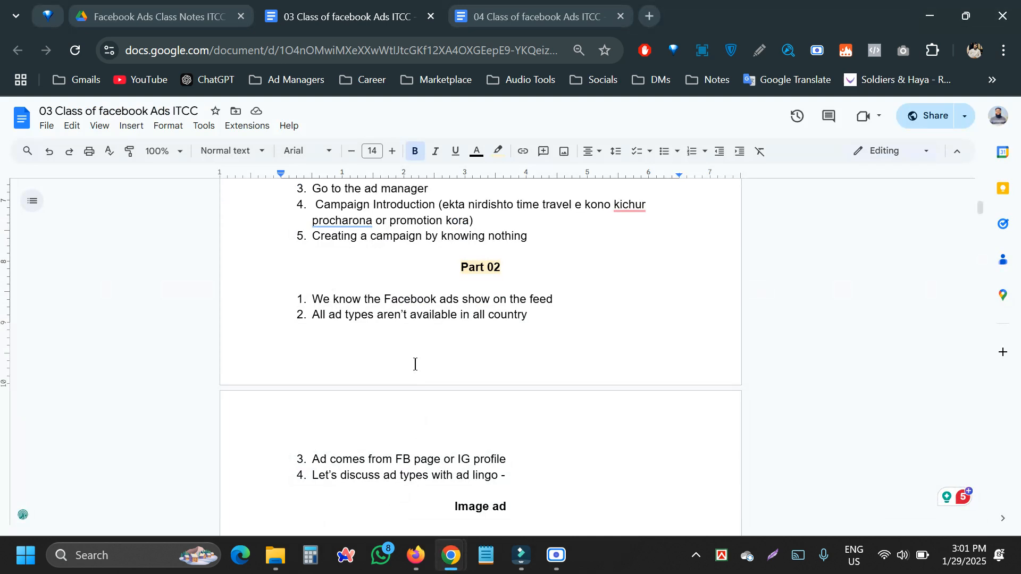
{"action": "scroll", "coordinate": [415, 365], "scroll_direction": "down", "scroll_amount": 3}
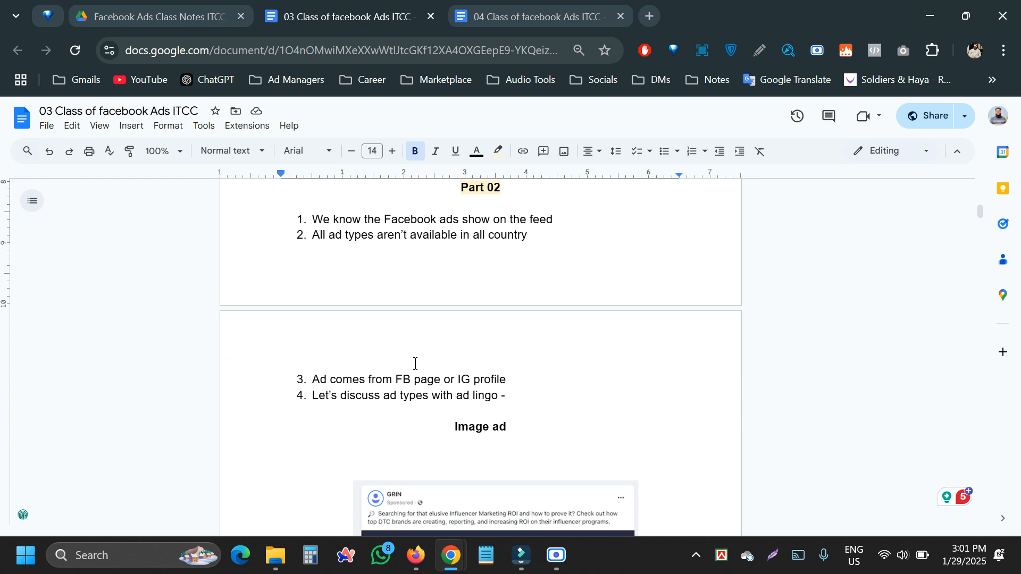
{"action": "scroll", "coordinate": [414, 365], "scroll_direction": "down", "scroll_amount": 3}
{"action": "scroll", "coordinate": [412, 354], "scroll_direction": "down", "scroll_amount": 2}
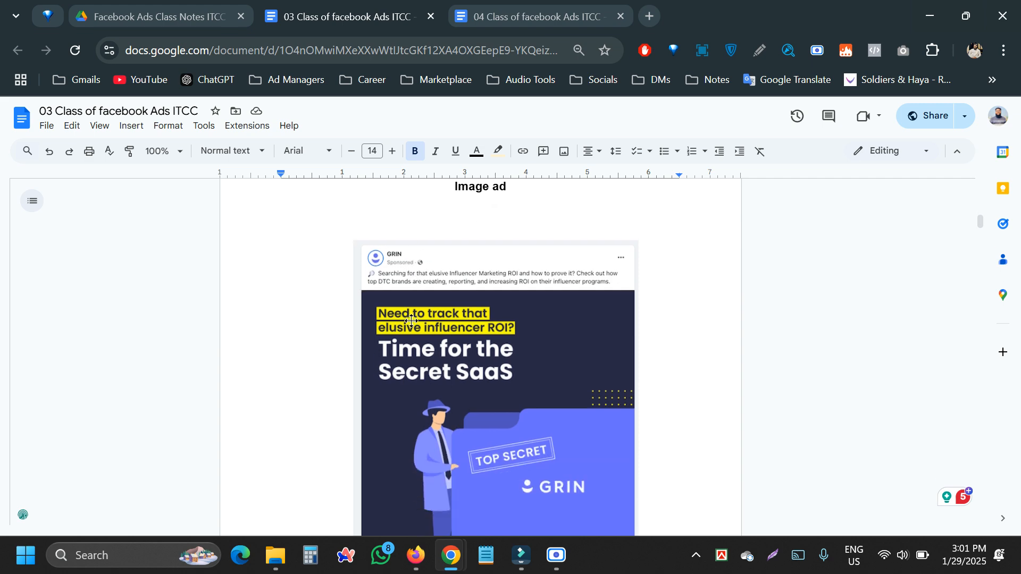
{"action": "scroll", "coordinate": [411, 321], "scroll_direction": "down", "scroll_amount": 3}
{"action": "scroll", "coordinate": [406, 320], "scroll_direction": "up", "scroll_amount": 8}
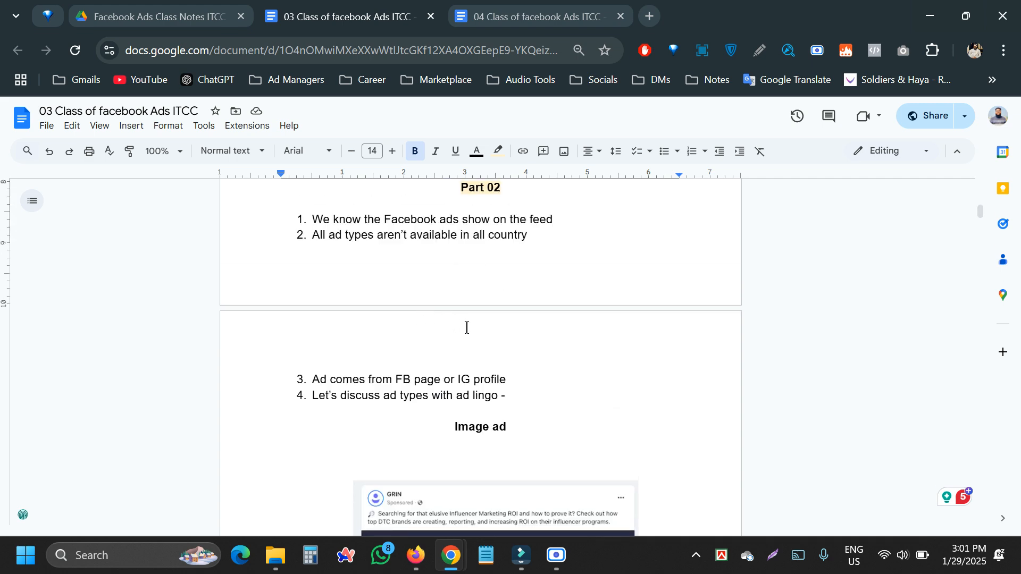
{"action": "scroll", "coordinate": [463, 363], "scroll_direction": "up", "scroll_amount": 3}
{"action": "scroll", "coordinate": [463, 364], "scroll_direction": "down", "scroll_amount": 3}
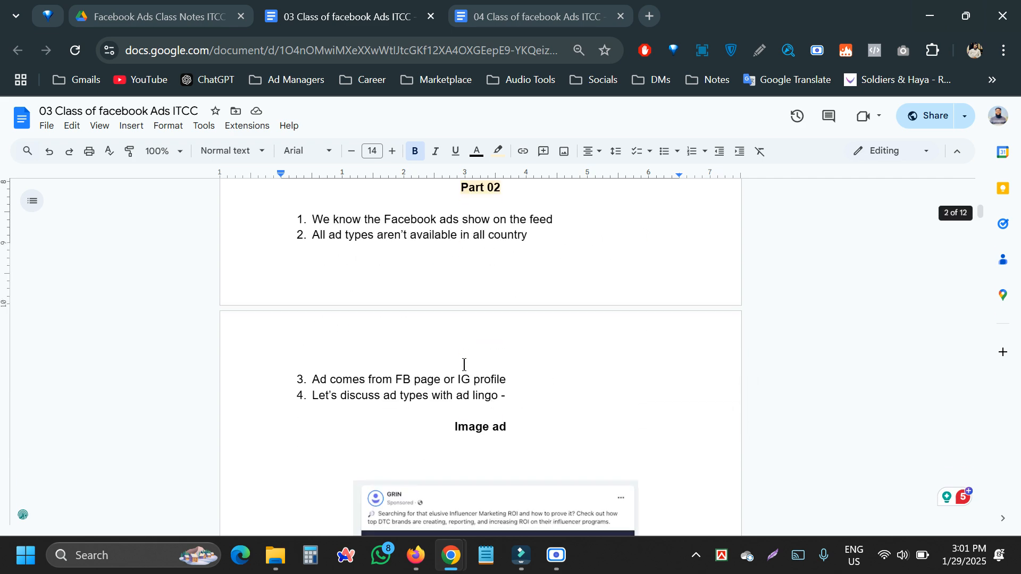
{"action": "scroll", "coordinate": [464, 365], "scroll_direction": "up", "scroll_amount": 3}
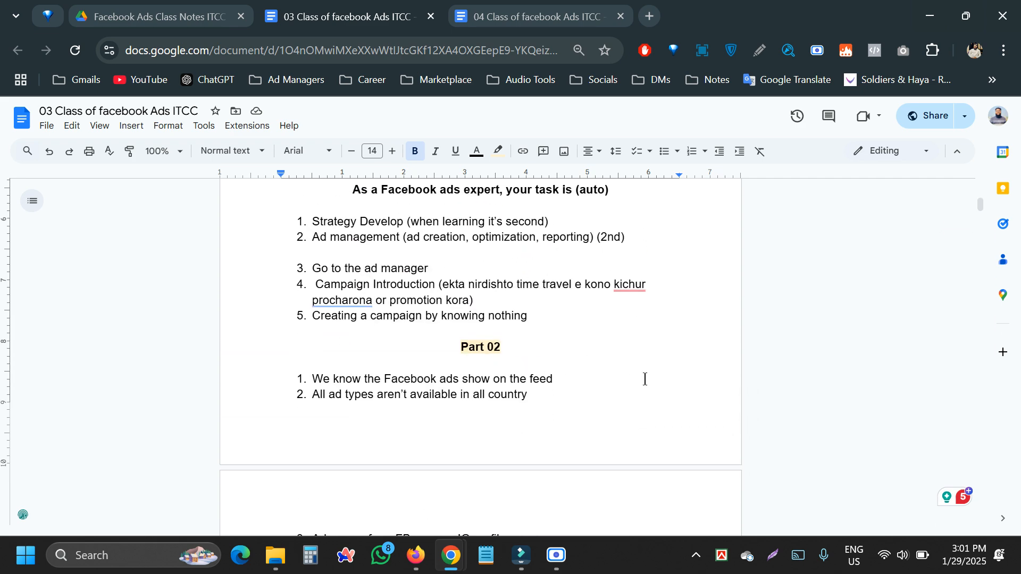
- Read on through the Part 02 points to the Image ad section and examine the GRIN sponsored ad example
{"action": "scroll", "coordinate": [645, 380], "scroll_direction": "down", "scroll_amount": 5}
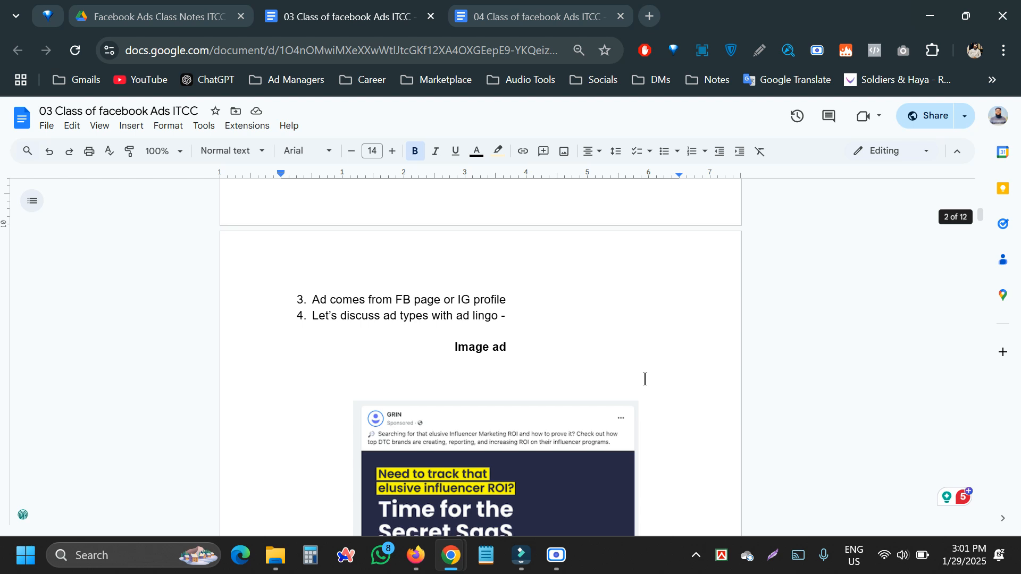
{"action": "scroll", "coordinate": [645, 379], "scroll_direction": "up", "scroll_amount": 2}
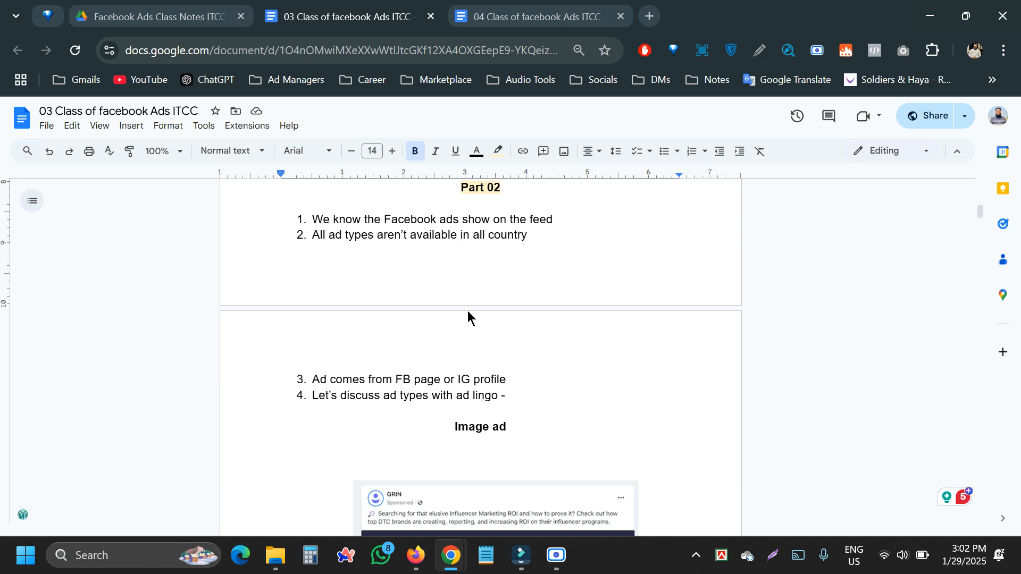
{"action": "scroll", "coordinate": [502, 349], "scroll_direction": "down", "scroll_amount": 5}
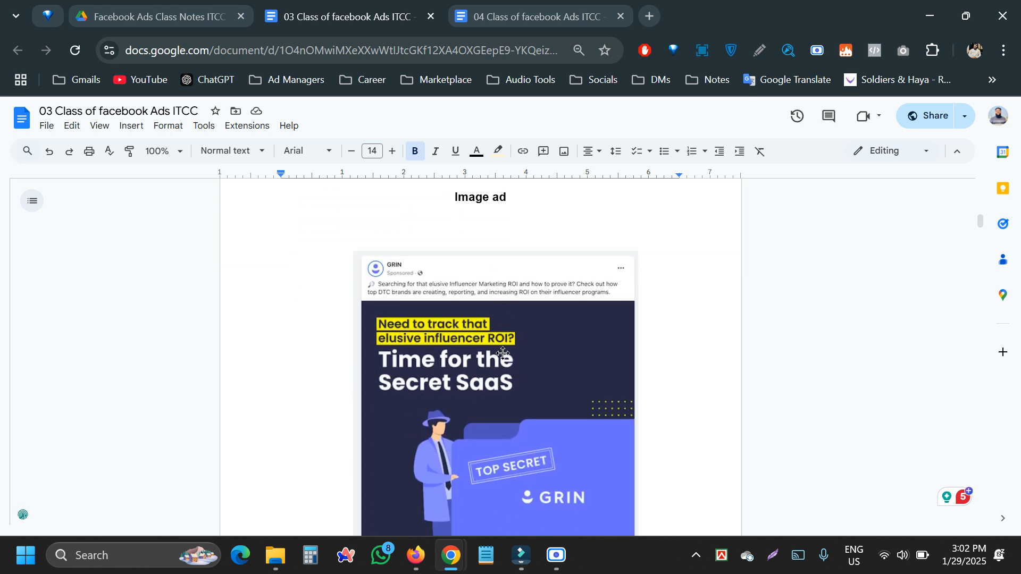
{"action": "scroll", "coordinate": [516, 342], "scroll_direction": "up", "scroll_amount": 1}
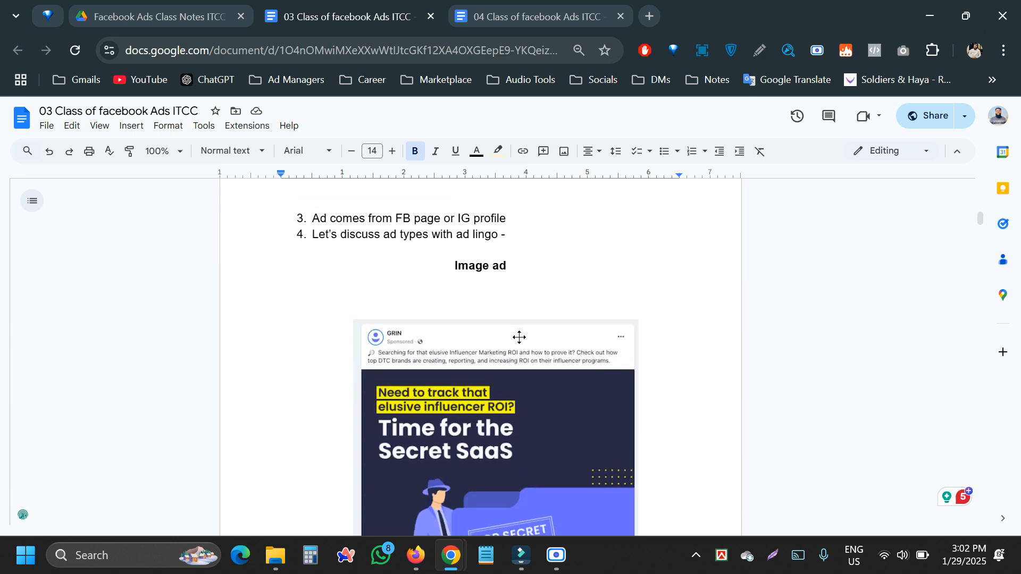
{"action": "scroll", "coordinate": [520, 336], "scroll_direction": "down", "scroll_amount": 1}
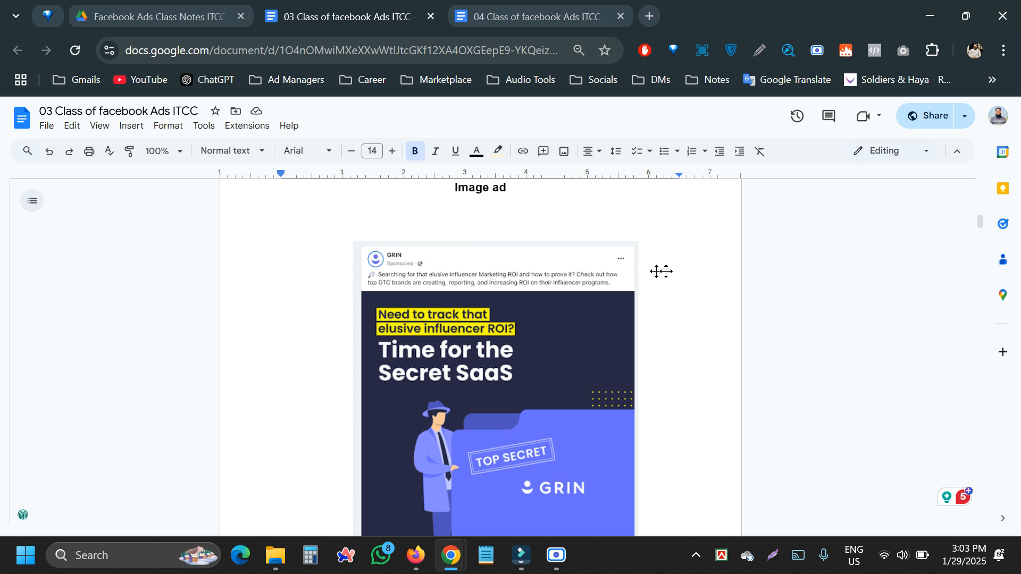
{"action": "left_click", "coordinate": [684, 272]}
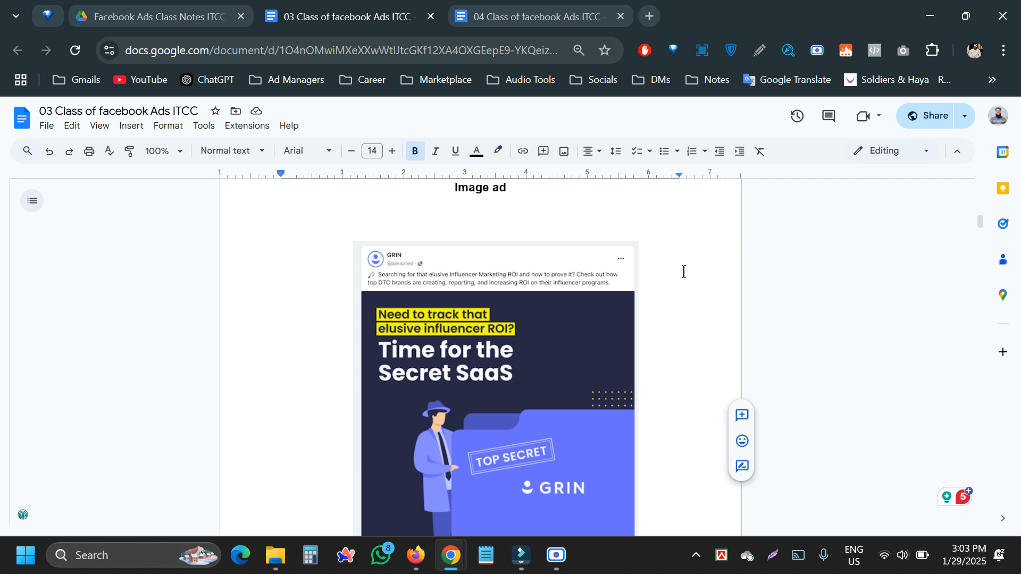
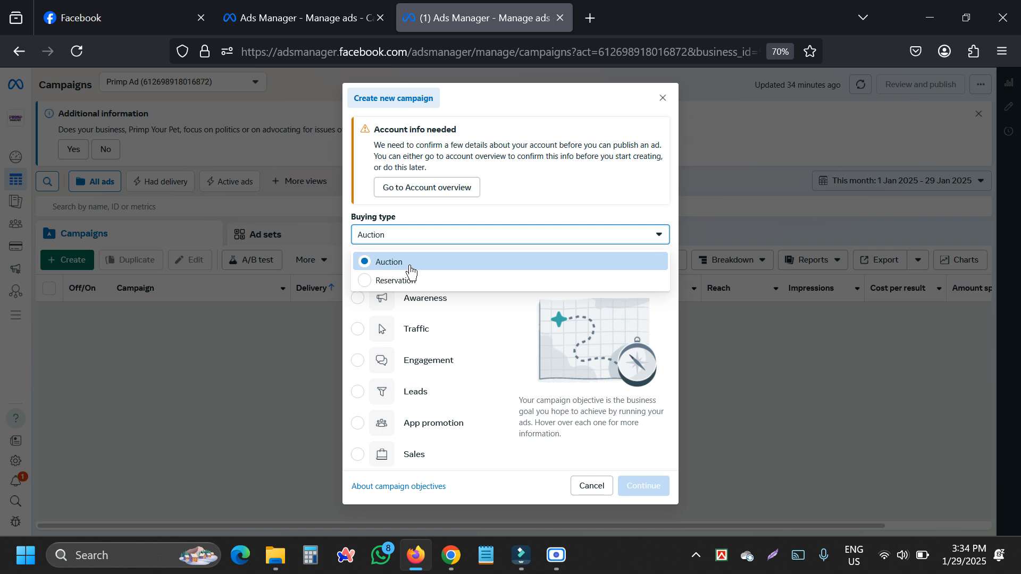
- In Ads Manager's new campaign setup, keep Auction as the buying type, select the Awareness objective and examine what it is good for
{"action": "left_click", "coordinate": [512, 210]}
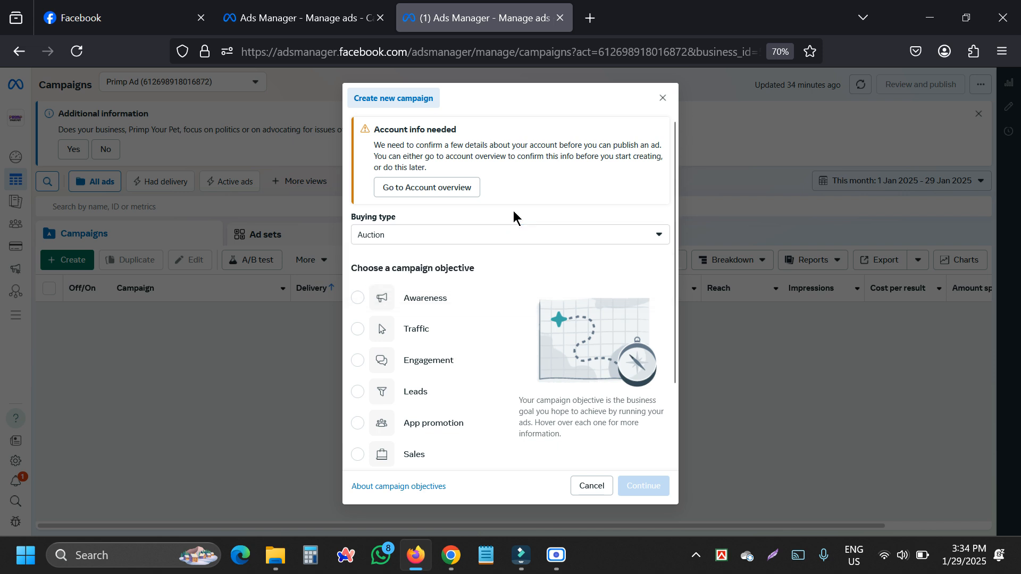
{"action": "scroll", "coordinate": [464, 279], "scroll_direction": "down", "scroll_amount": 3}
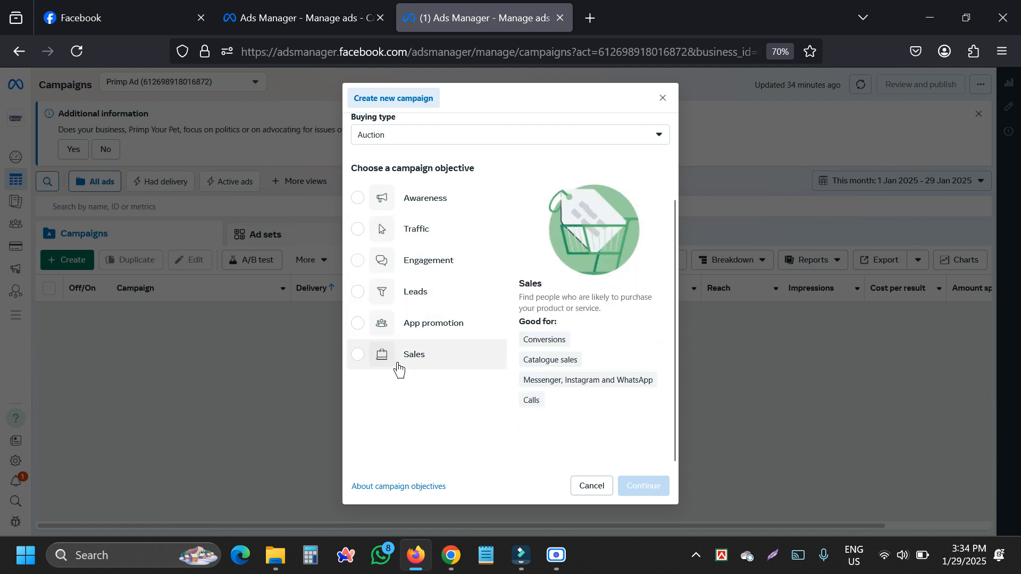
{"action": "left_click", "coordinate": [447, 213]}
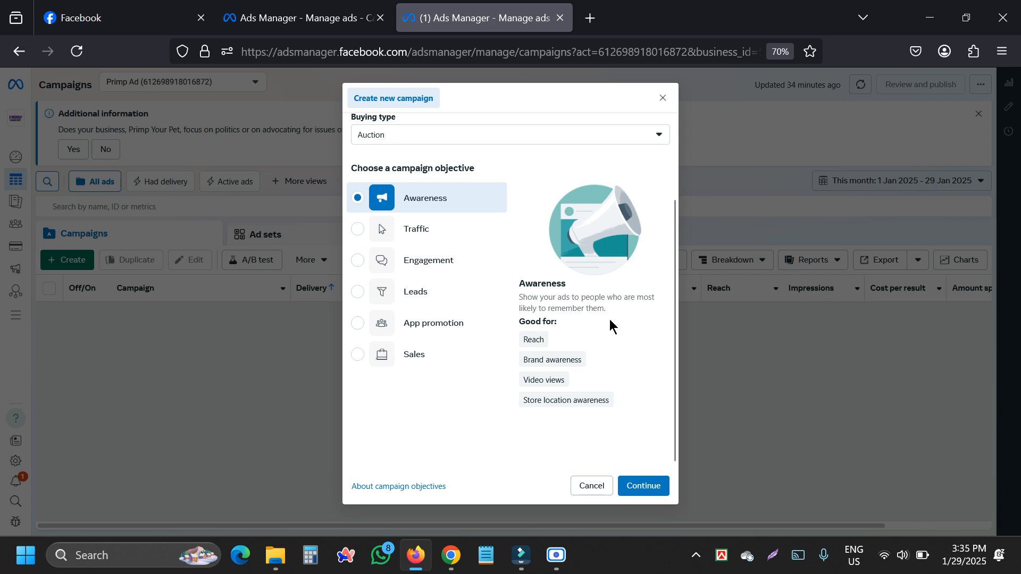
{"action": "mouse_move", "coordinate": [529, 339]}
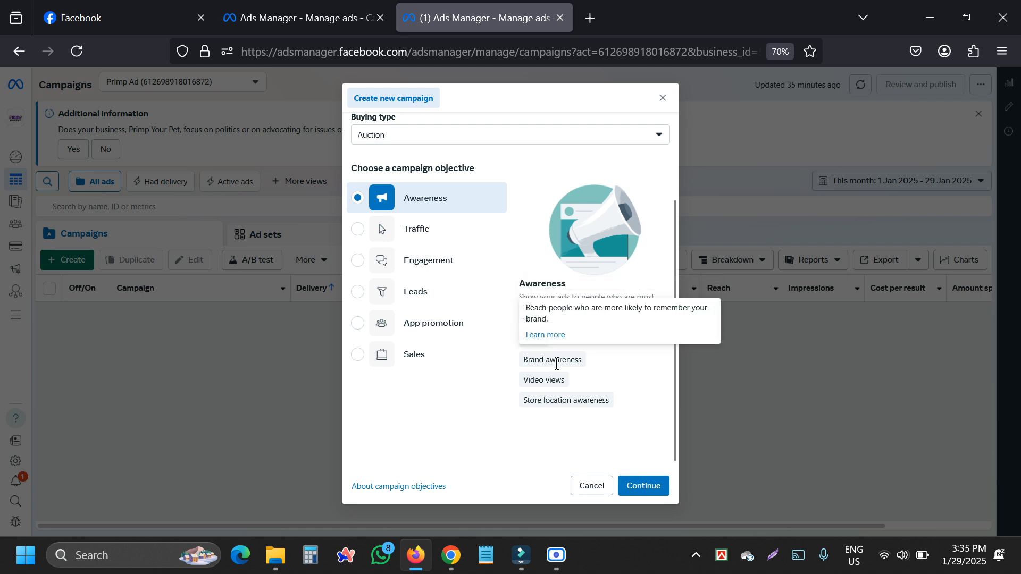
{"action": "mouse_move", "coordinate": [545, 377]}
{"action": "mouse_move", "coordinate": [569, 396]}
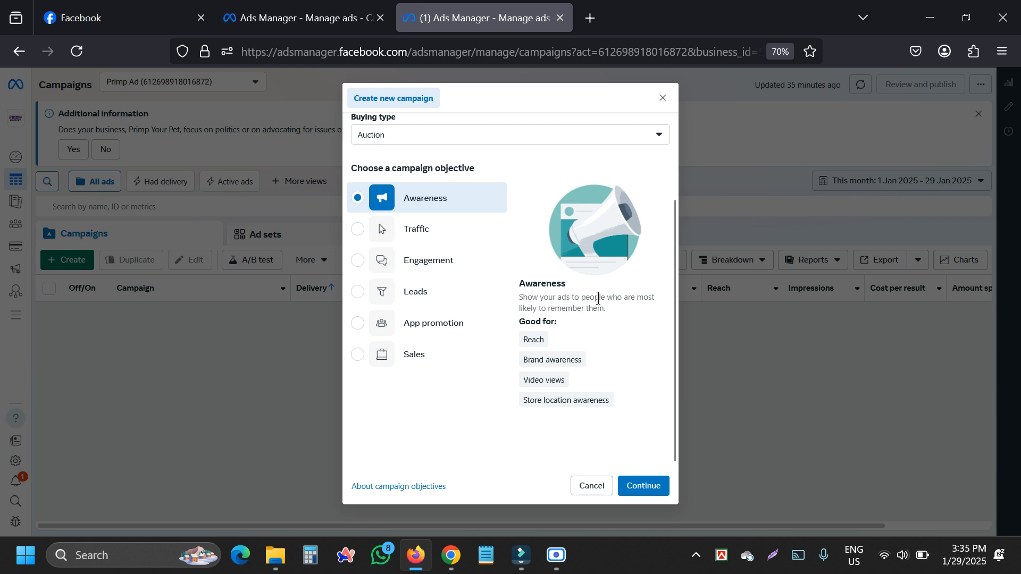
- Compare the Traffic objective's description and uses with those of Awareness, ending with Traffic selected
{"action": "left_click", "coordinate": [381, 236]}
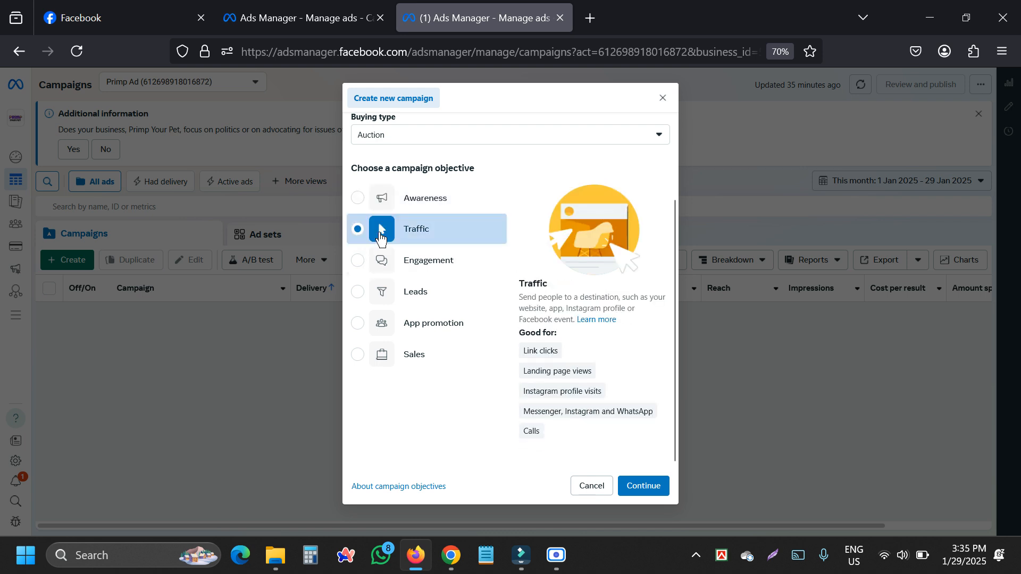
{"action": "left_click", "coordinate": [406, 200]}
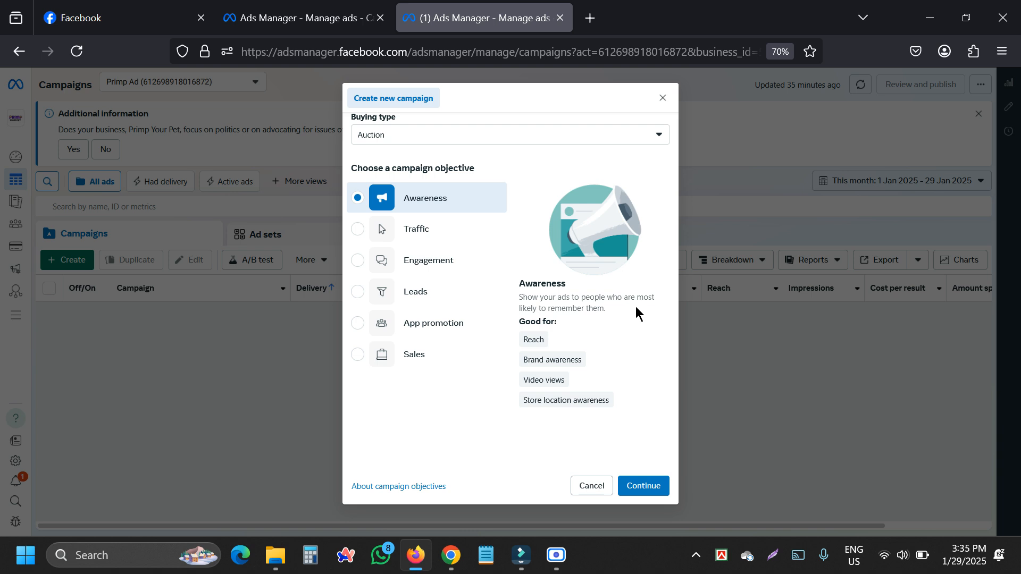
{"action": "left_click", "coordinate": [437, 247]}
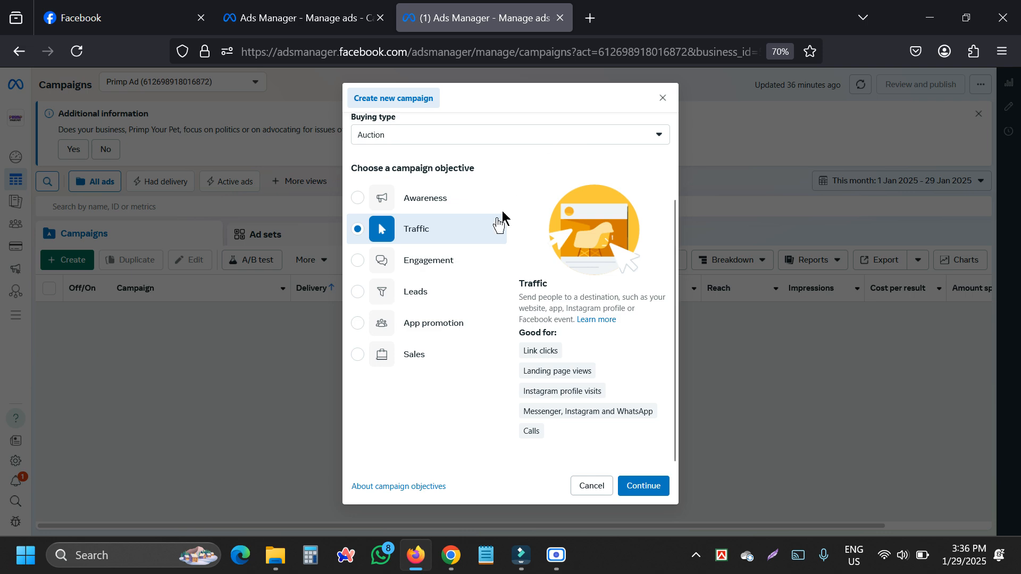
- Select the Engagement objective and go through its description, highlighting the words on messages, video views and Page likes
{"action": "left_click", "coordinate": [445, 264]}
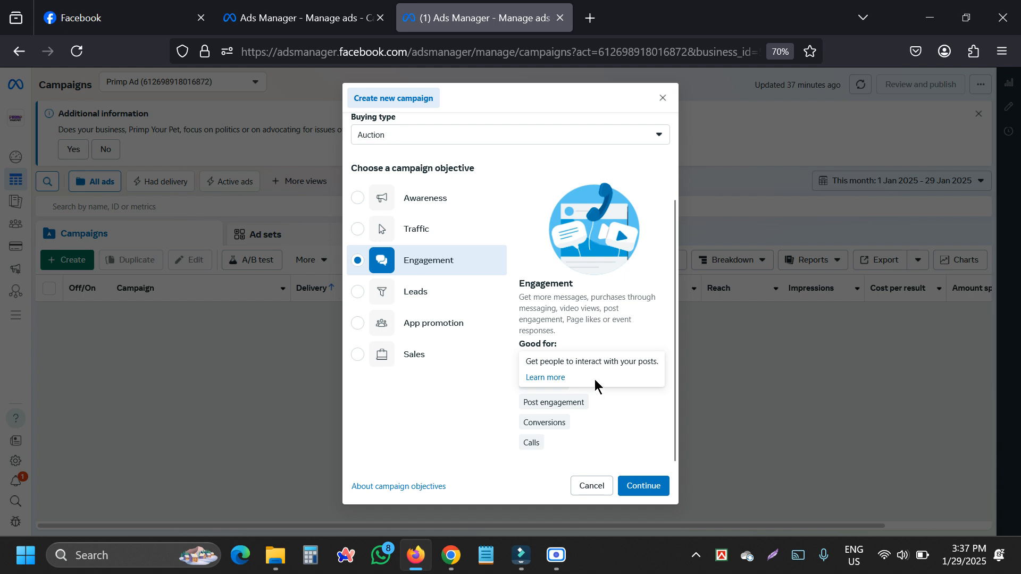
{"action": "double_click", "coordinate": [576, 301]}
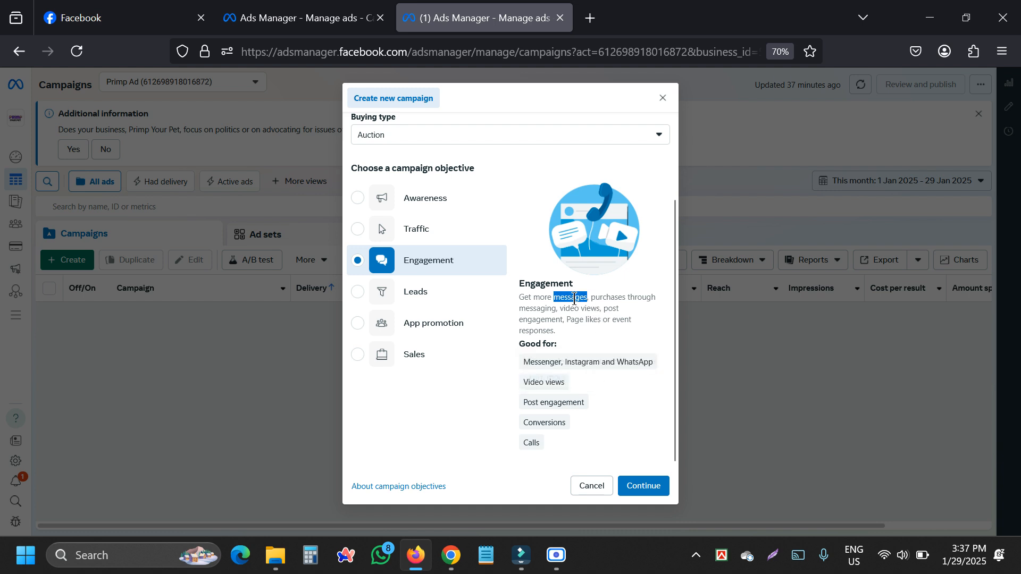
{"action": "triple_click", "coordinate": [543, 313]}
{"action": "double_click", "coordinate": [573, 311]}
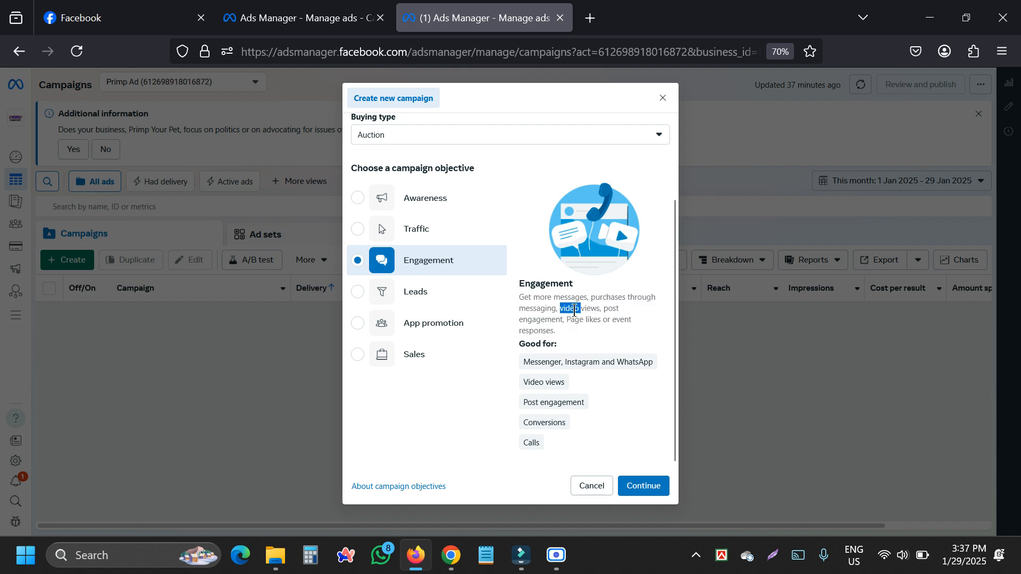
{"action": "triple_click", "coordinate": [574, 310]}
{"action": "double_click", "coordinate": [579, 320]}
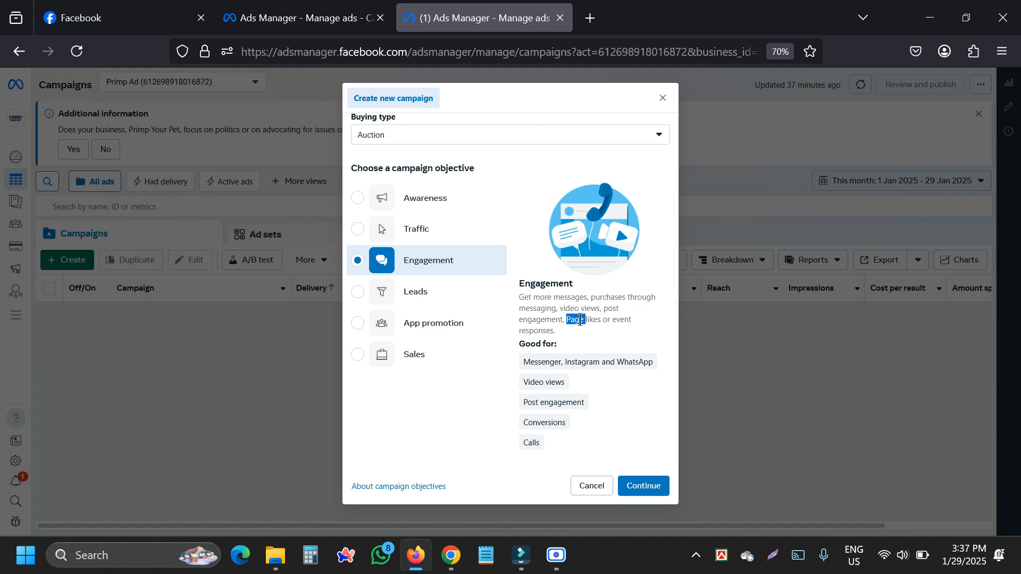
{"action": "left_click", "coordinate": [540, 323]}
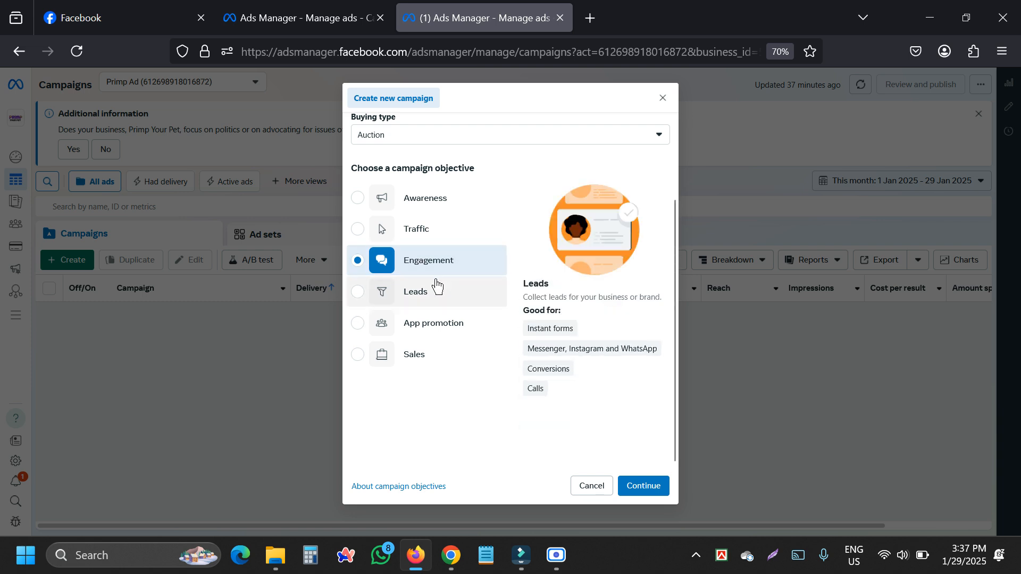
- Select the Leads objective and go through its description, highlighting the sentence on collecting leads for a business or brand
{"action": "left_click", "coordinate": [426, 294]}
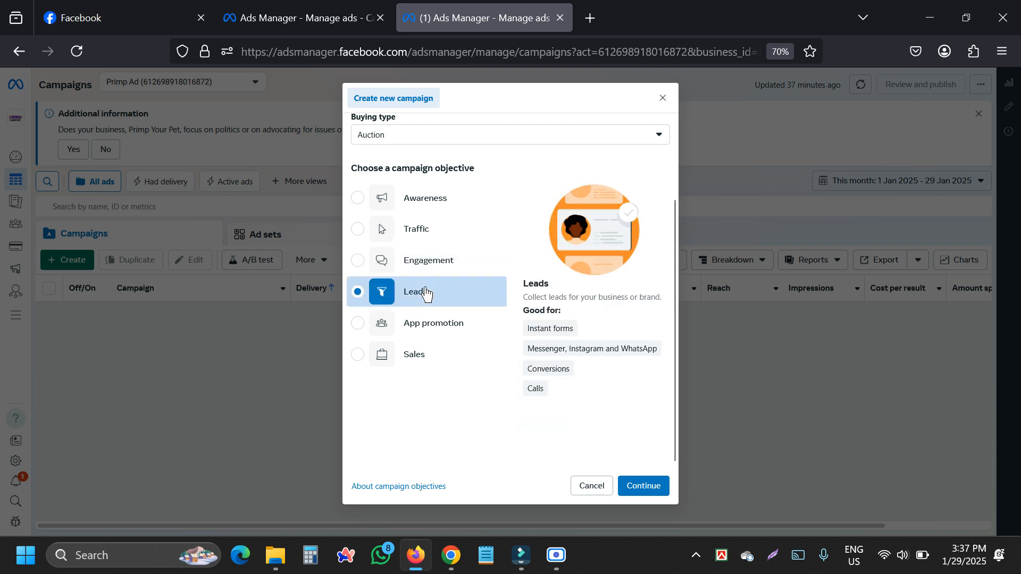
{"action": "triple_click", "coordinate": [541, 296]}
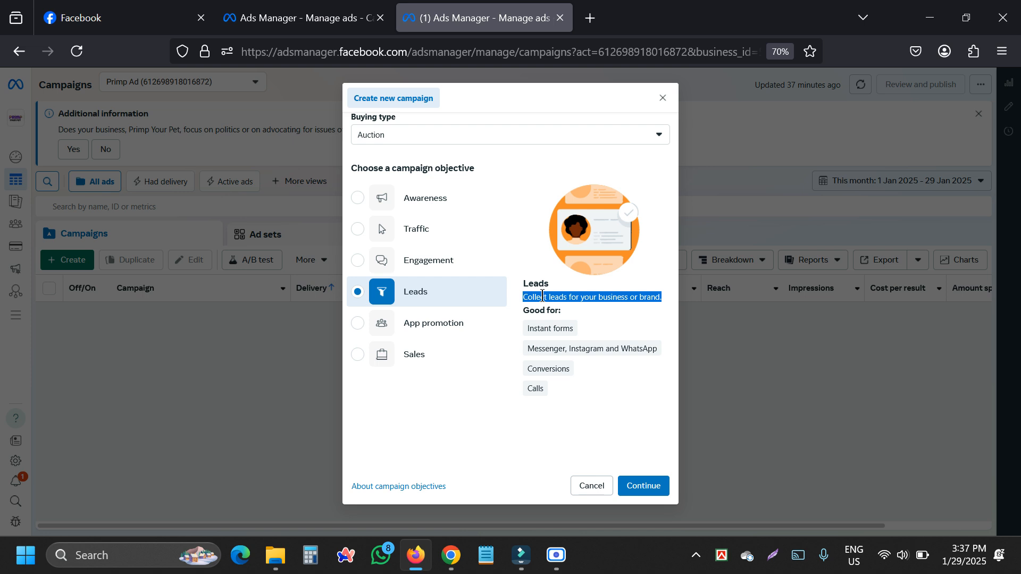
{"action": "double_click", "coordinate": [542, 296]}
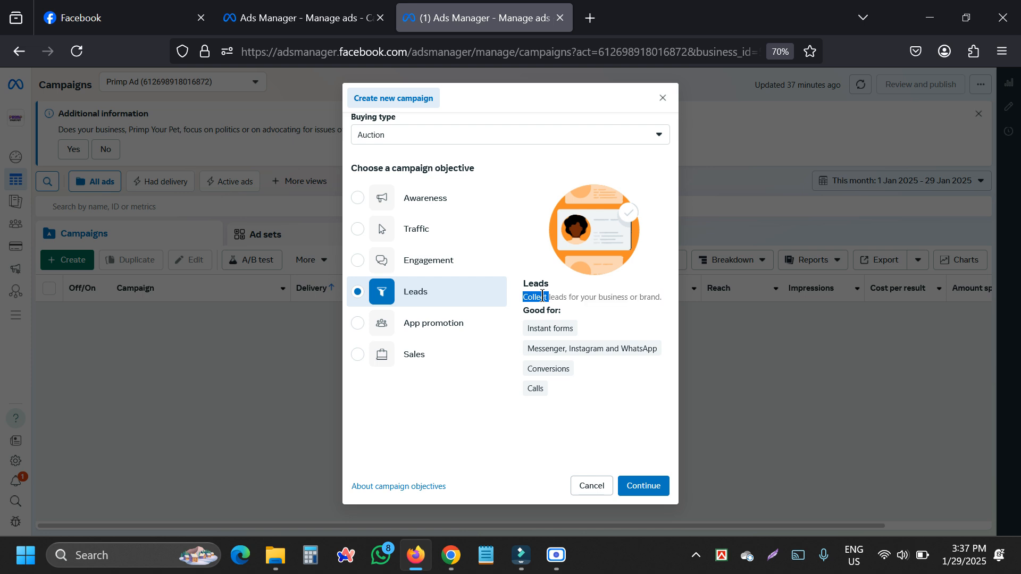
{"action": "left_click", "coordinate": [565, 296]}
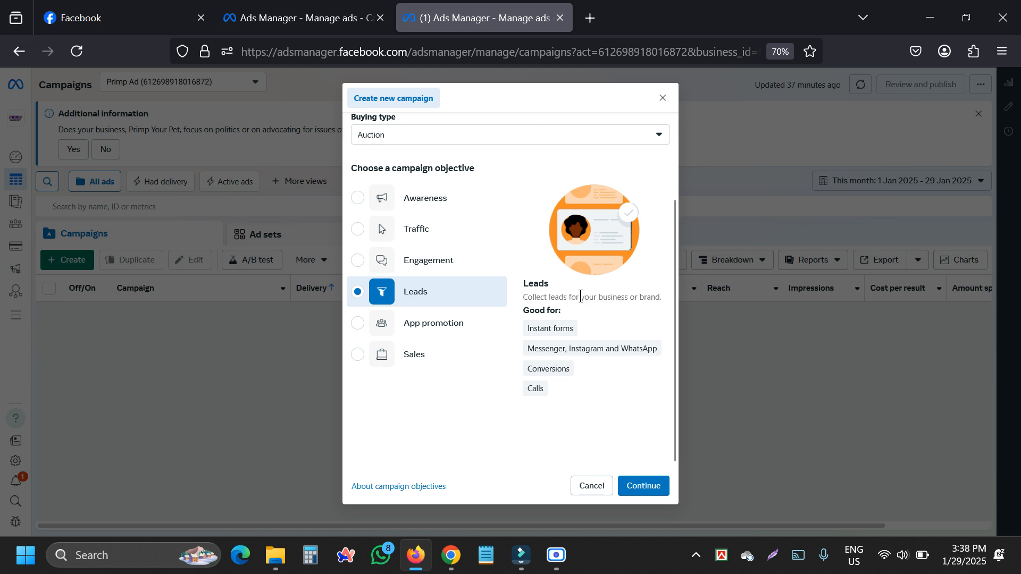
{"action": "double_click", "coordinate": [580, 297]}
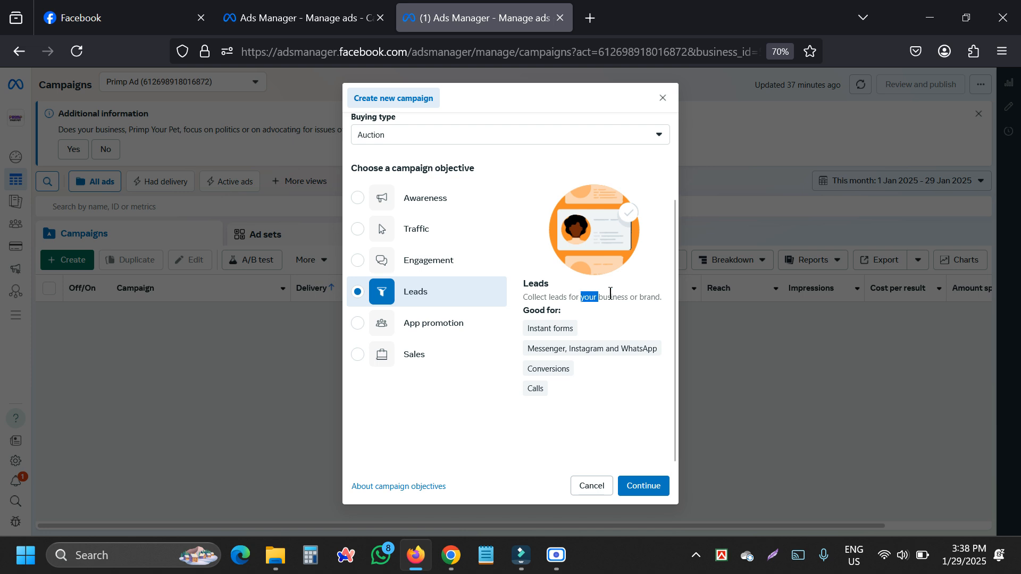
{"action": "double_click", "coordinate": [604, 297]}
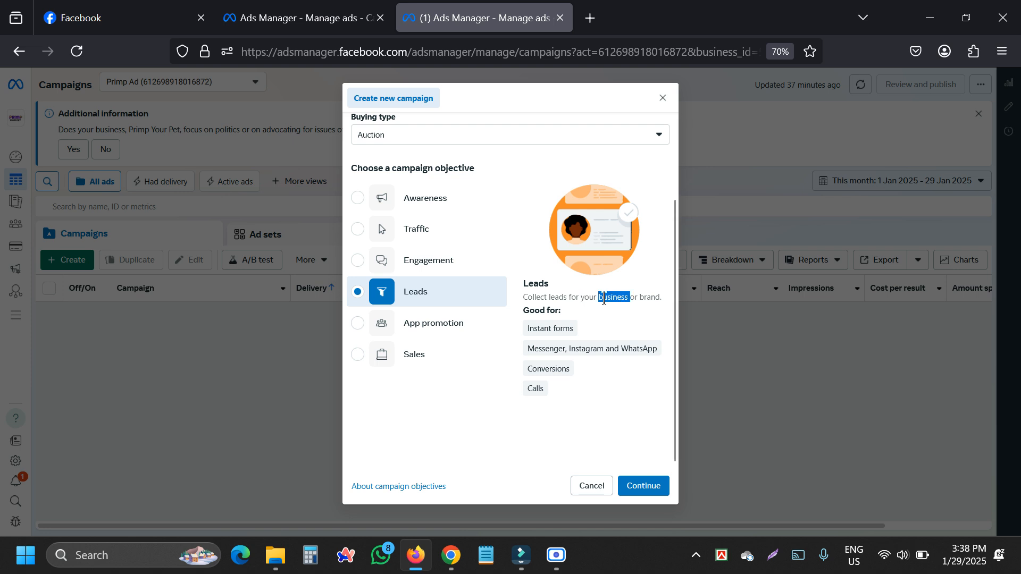
{"action": "triple_click", "coordinate": [565, 297]}
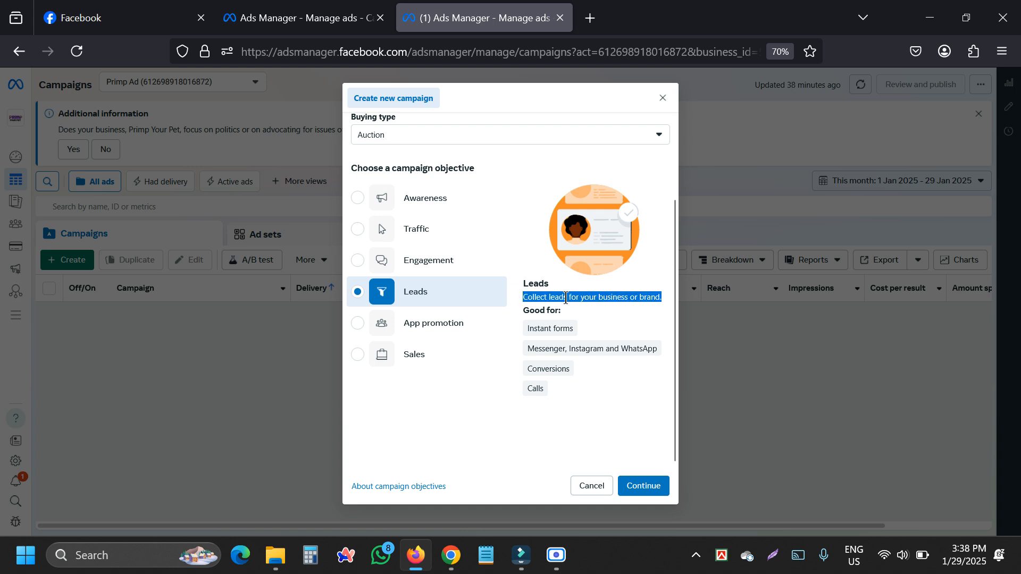
{"action": "triple_click", "coordinate": [566, 298]}
{"action": "triple_click", "coordinate": [566, 298]}
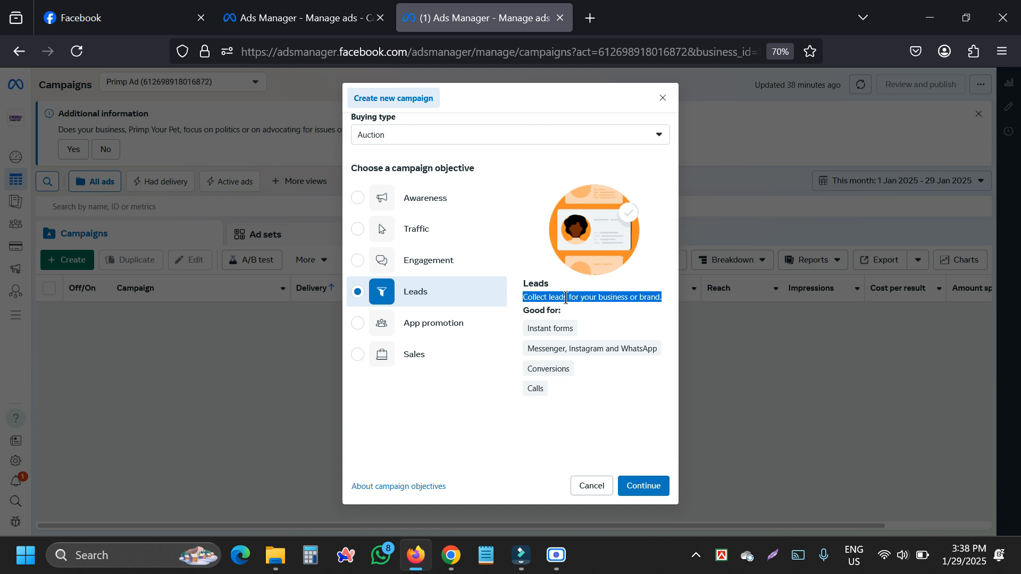
{"action": "triple_click", "coordinate": [566, 298]}
{"action": "triple_click", "coordinate": [565, 297]}
{"action": "triple_click", "coordinate": [566, 297]}
{"action": "left_click", "coordinate": [566, 298]}
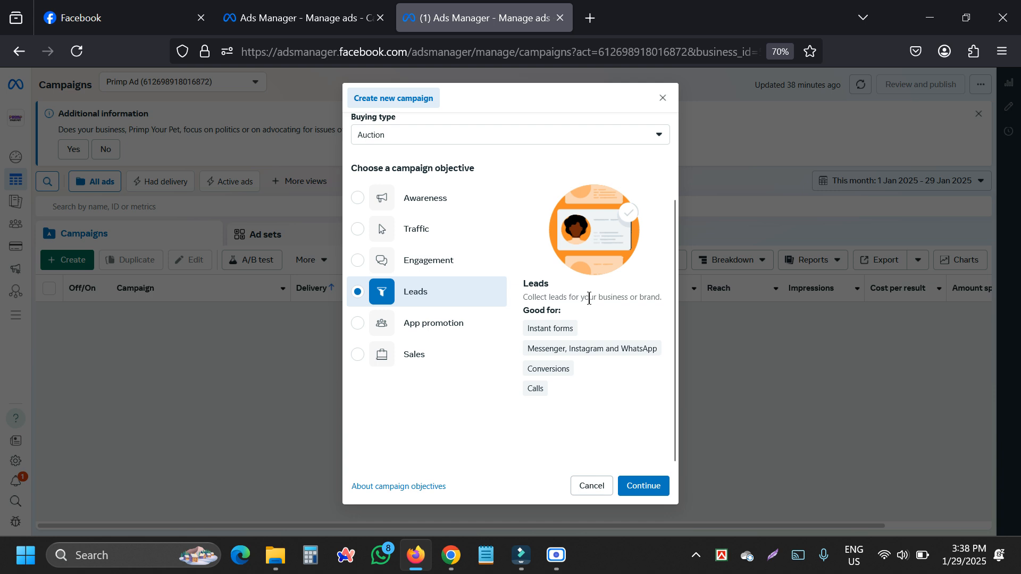
{"action": "triple_click", "coordinate": [588, 298]}
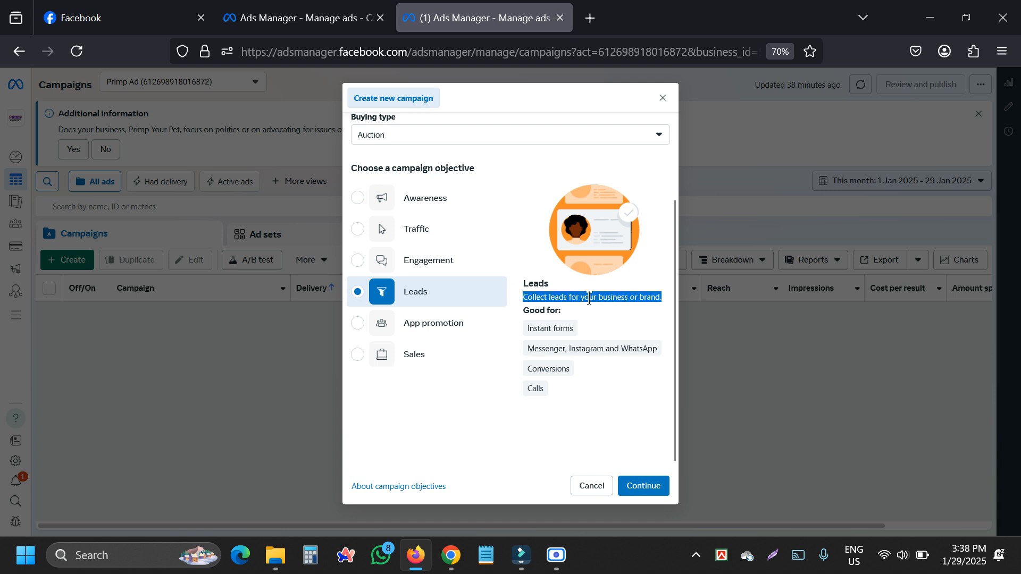
{"action": "double_click", "coordinate": [589, 298]}
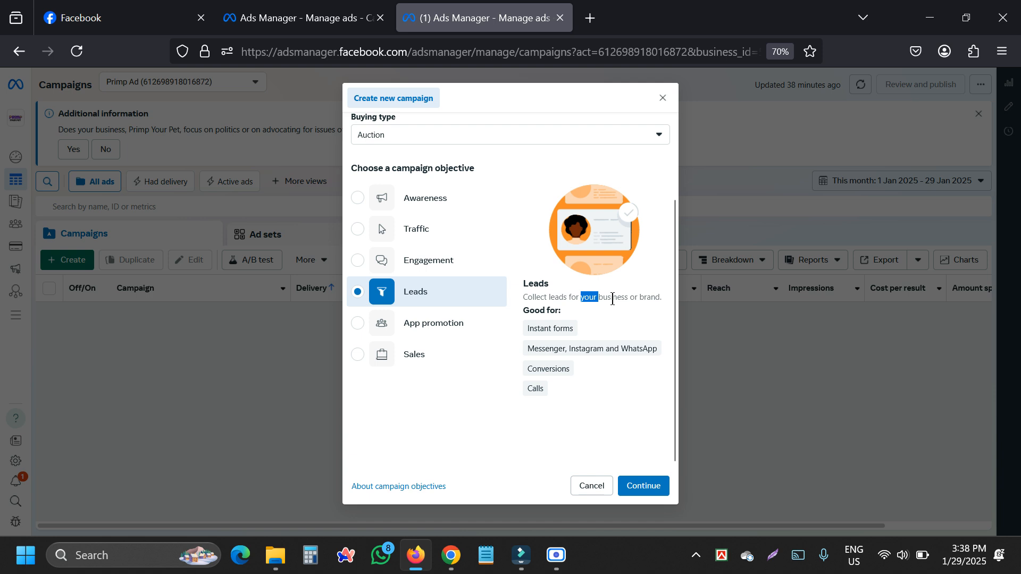
{"action": "left_click", "coordinate": [611, 298]}
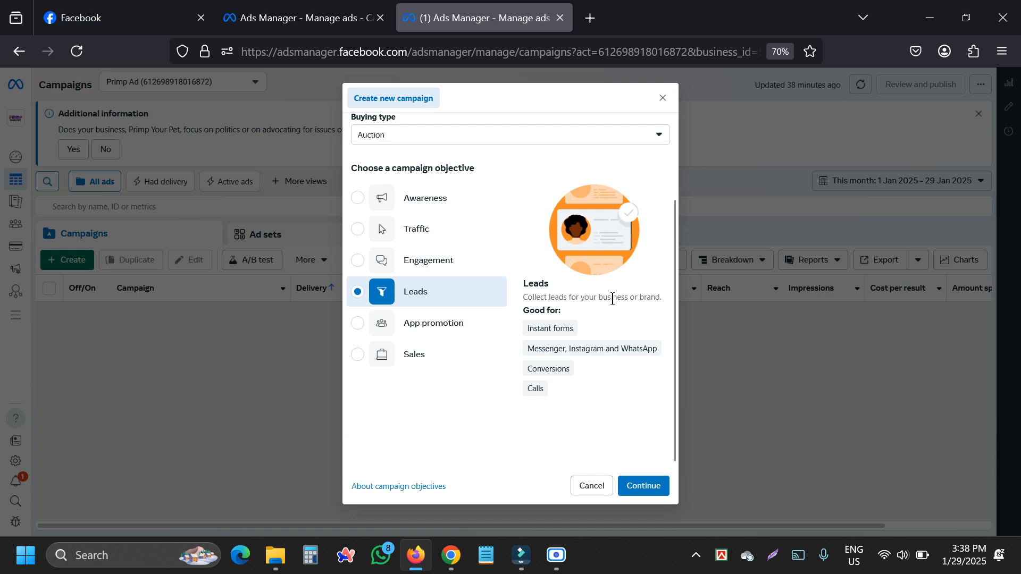
- Look over the App promotion and Sales objectives, and select Awareness as the campaign objective
{"action": "left_click", "coordinate": [417, 326]}
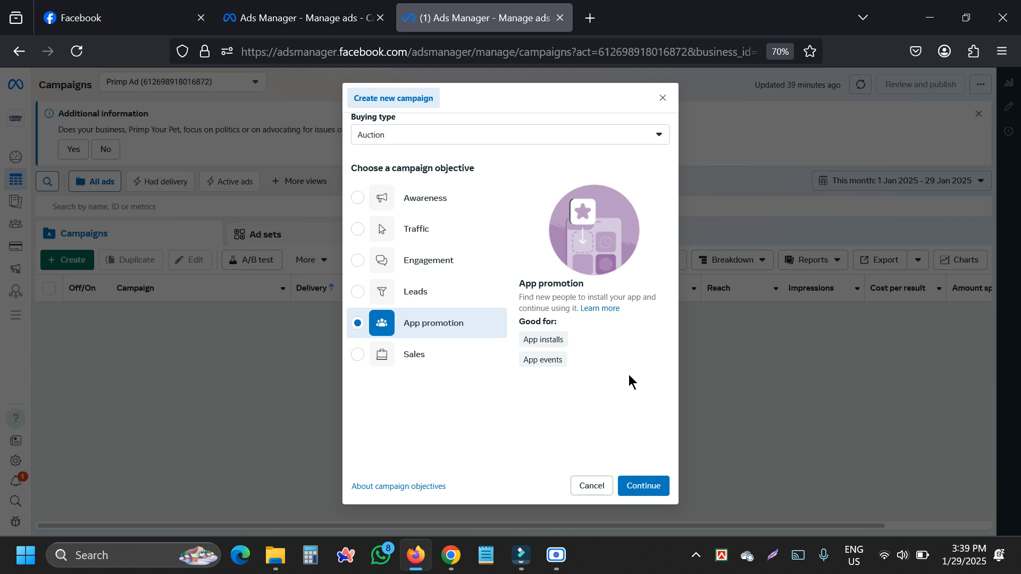
{"action": "left_click", "coordinate": [418, 367]}
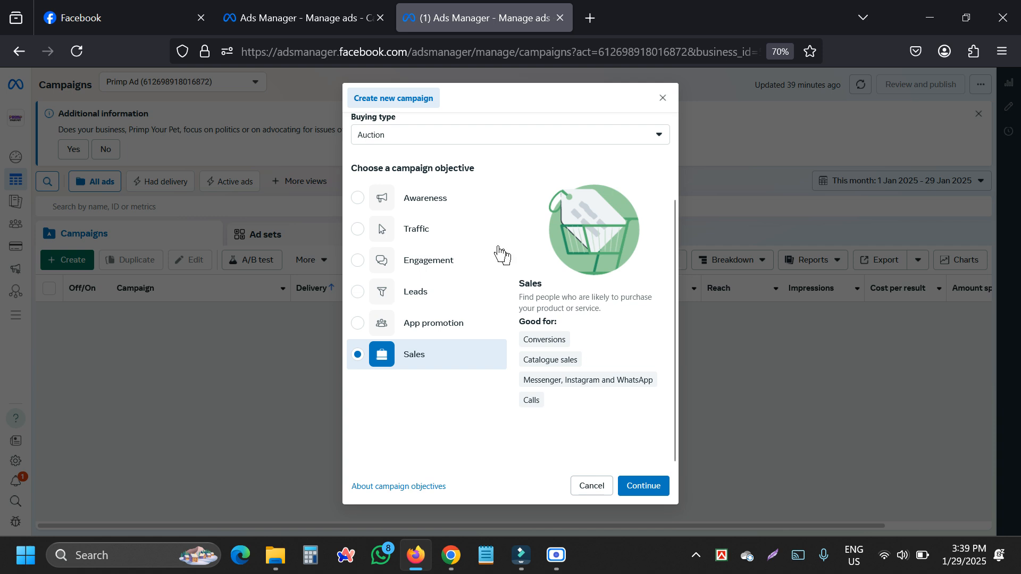
{"action": "left_click", "coordinate": [440, 209]}
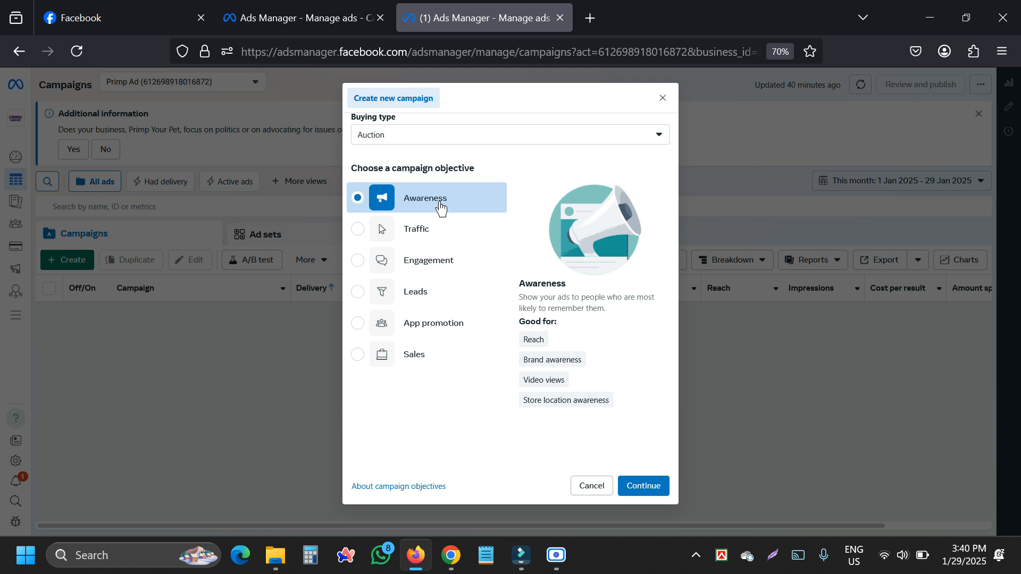
- Review the Traffic, Engagement, Leads, App promotion and Sales objectives in order, and close the new campaign dialog without creating a campaign
{"action": "left_click", "coordinate": [406, 230]}
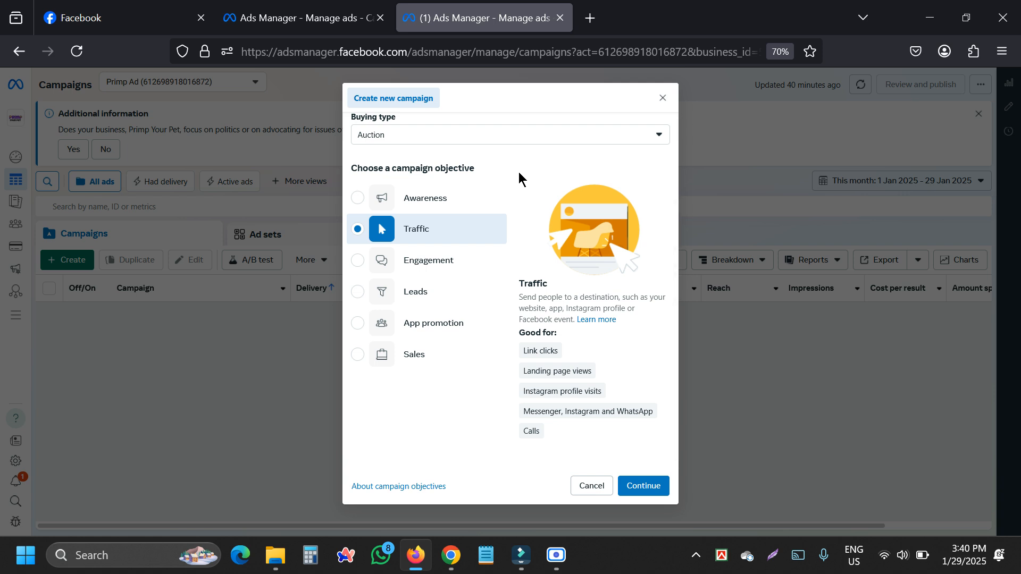
{"action": "left_click_drag", "start_coordinate": [519, 171], "coordinate": [372, 332]}
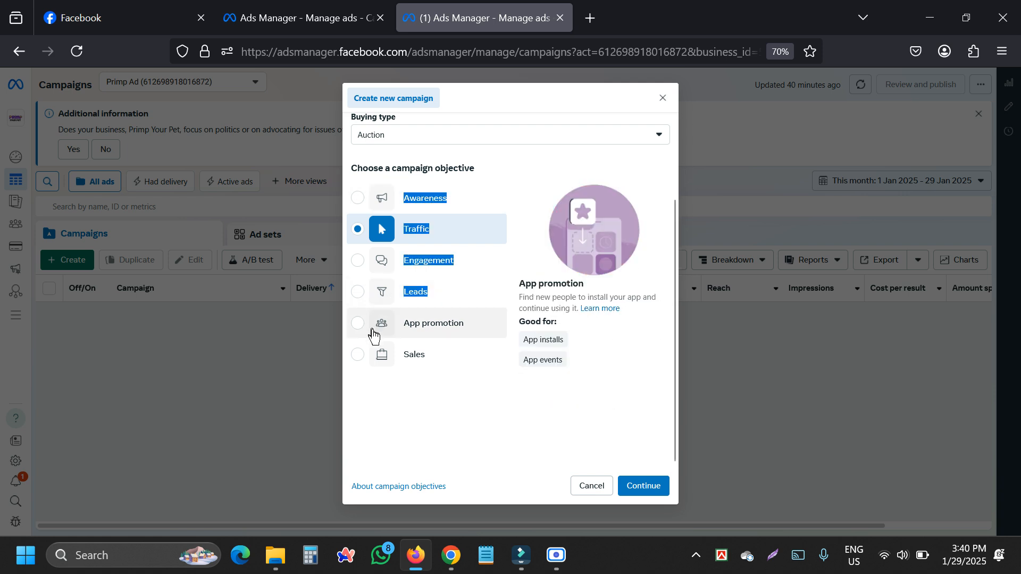
{"action": "left_click", "coordinate": [447, 259]}
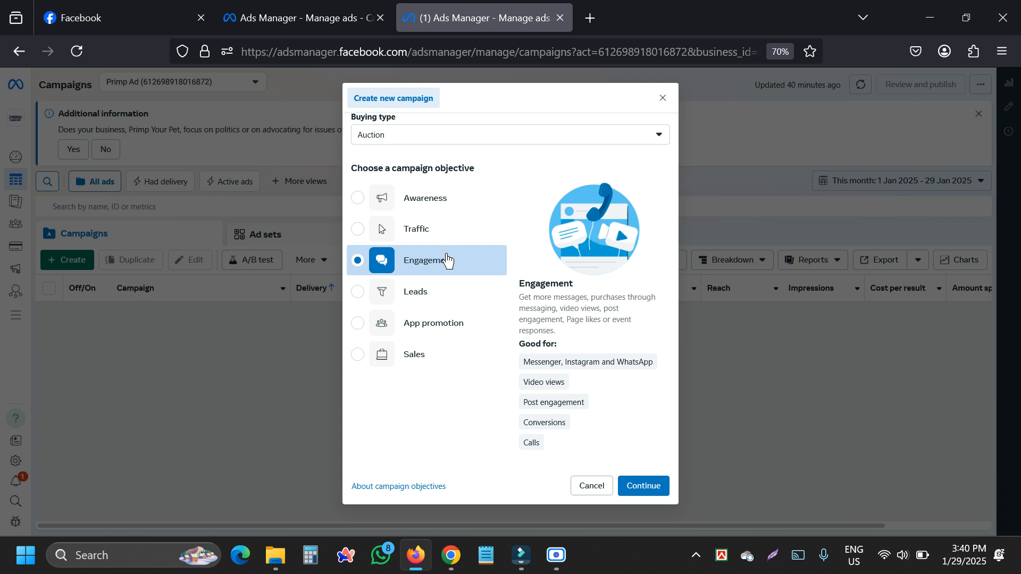
{"action": "left_click", "coordinate": [381, 292]}
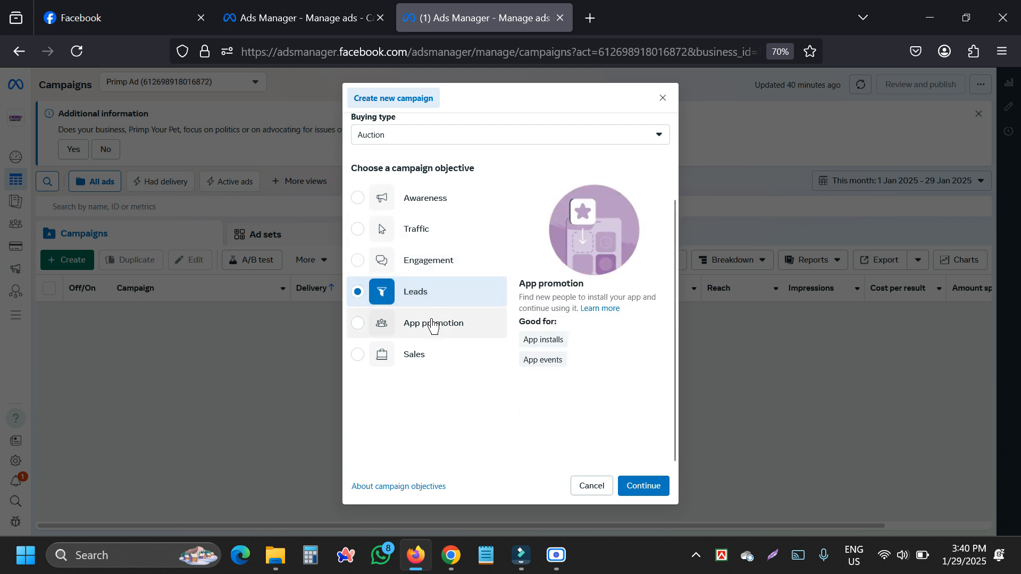
{"action": "left_click", "coordinate": [432, 326]}
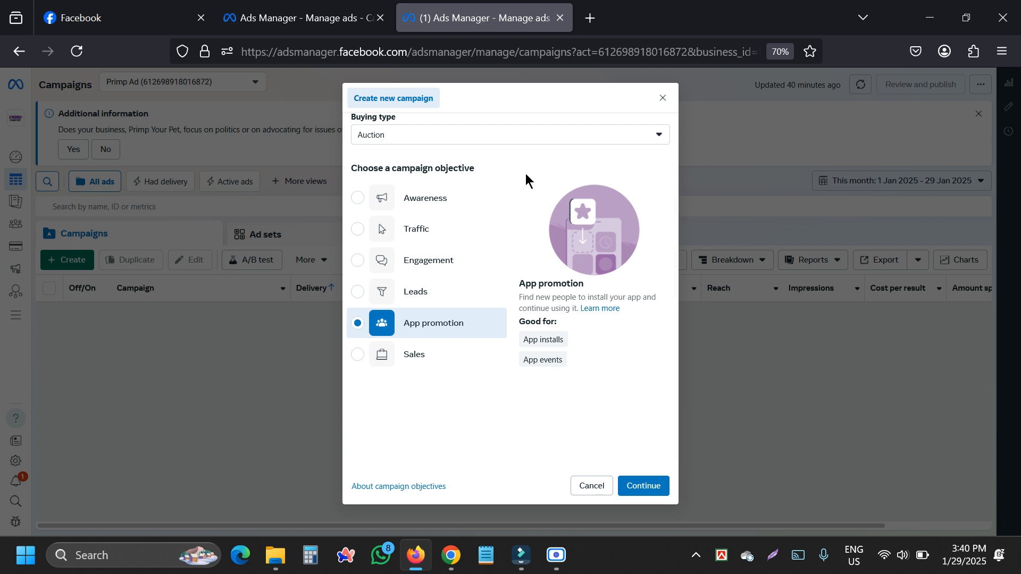
{"action": "left_click", "coordinate": [377, 362]}
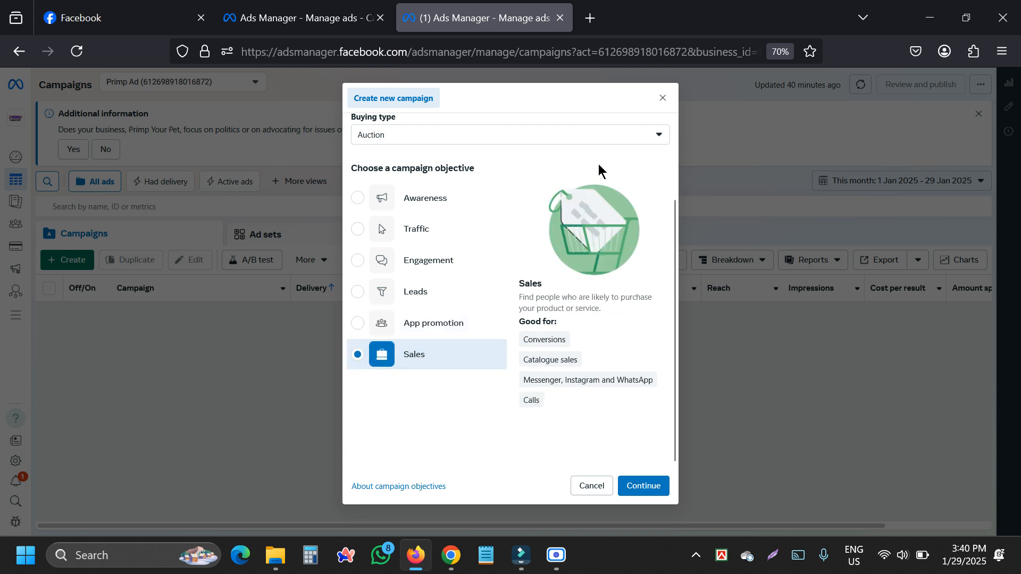
{"action": "left_click", "coordinate": [658, 97]}
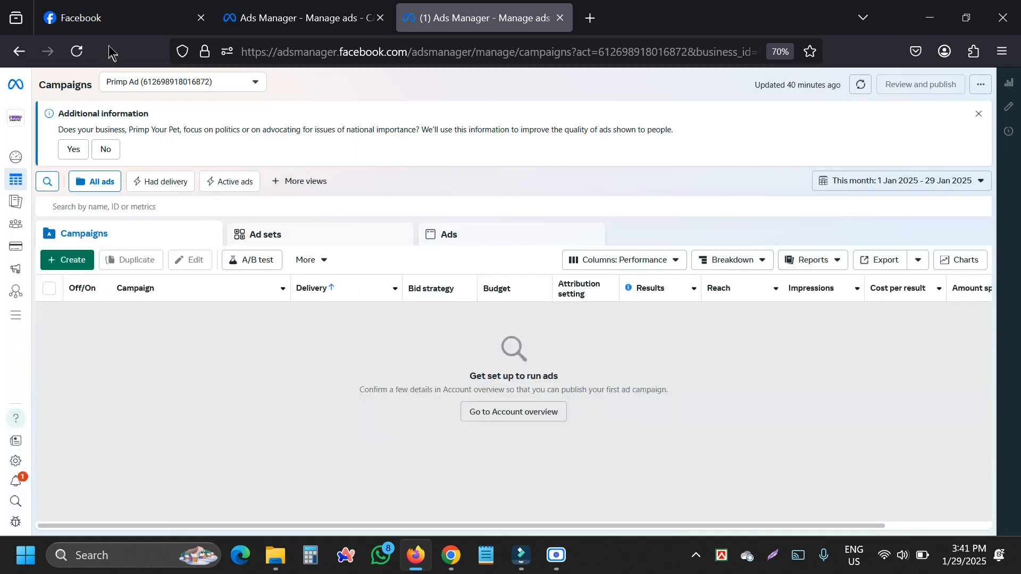
- Check the Adify Facebook page, then switch to the 04 Class of facebook Ads ITCC document in Chrome and skim its notes through the Meta auction section
{"action": "left_click", "coordinate": [110, 23]}
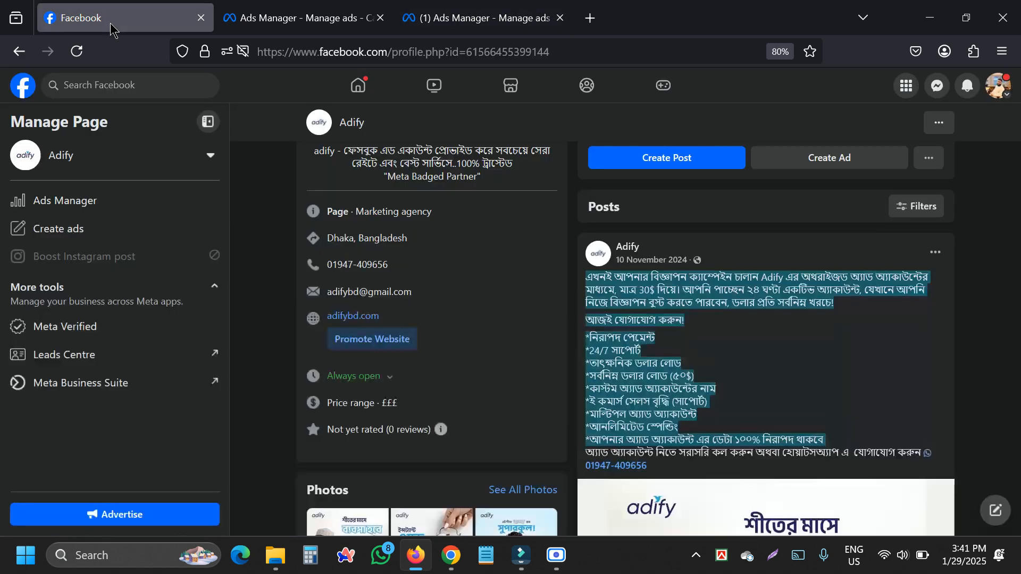
{"action": "left_click", "coordinate": [636, 314]}
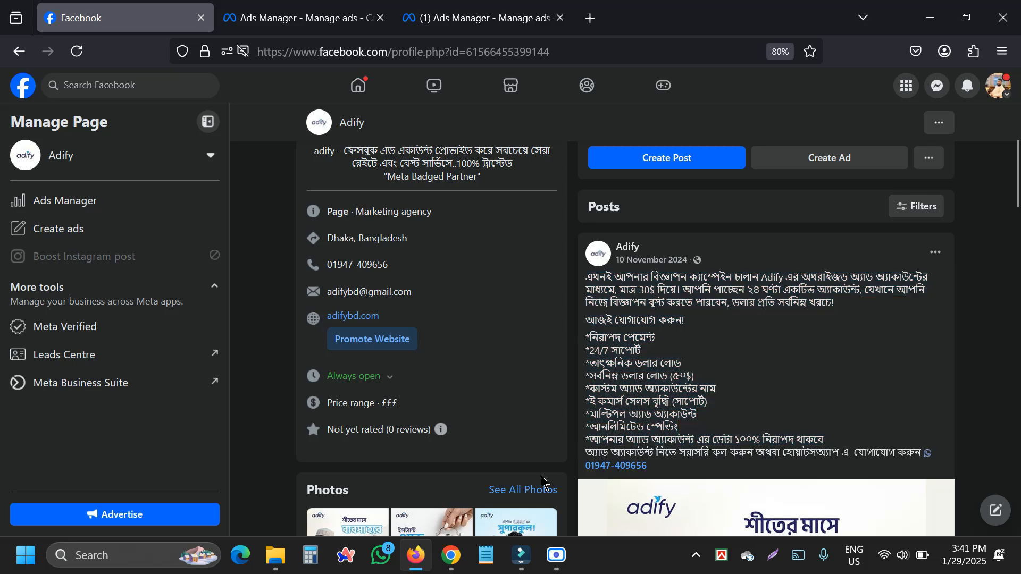
{"action": "mouse_move", "coordinate": [449, 565]}
{"action": "left_click", "coordinate": [416, 507]}
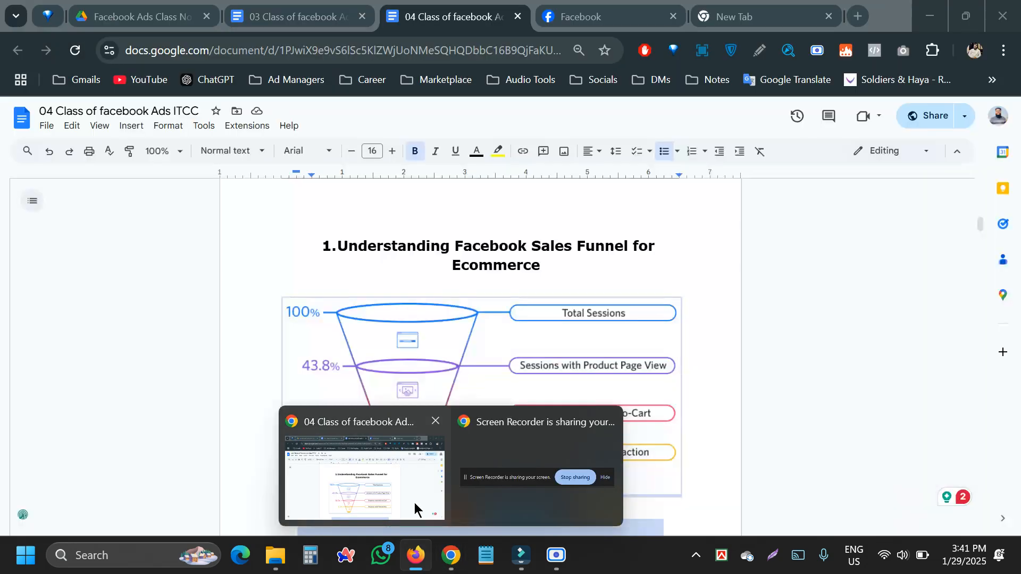
{"action": "scroll", "coordinate": [426, 409], "scroll_direction": "down", "scroll_amount": 15}
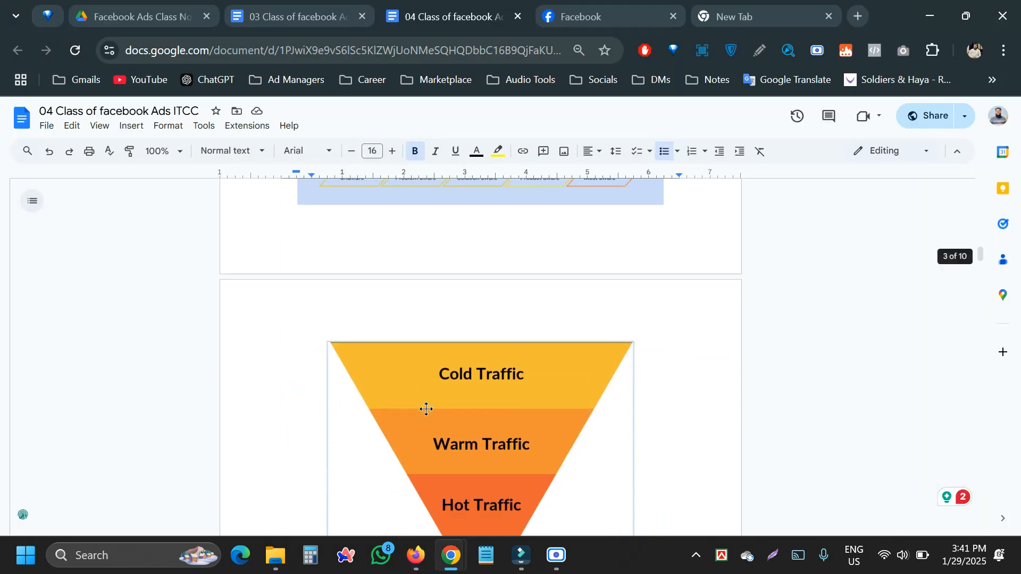
{"action": "scroll", "coordinate": [431, 406], "scroll_direction": "down", "scroll_amount": 10}
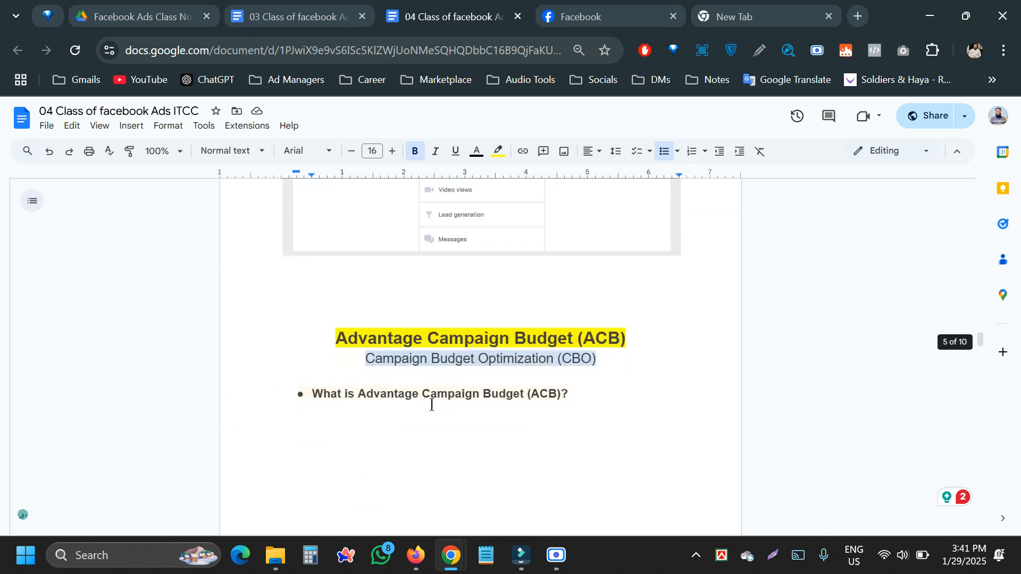
{"action": "scroll", "coordinate": [431, 404], "scroll_direction": "down", "scroll_amount": 15}
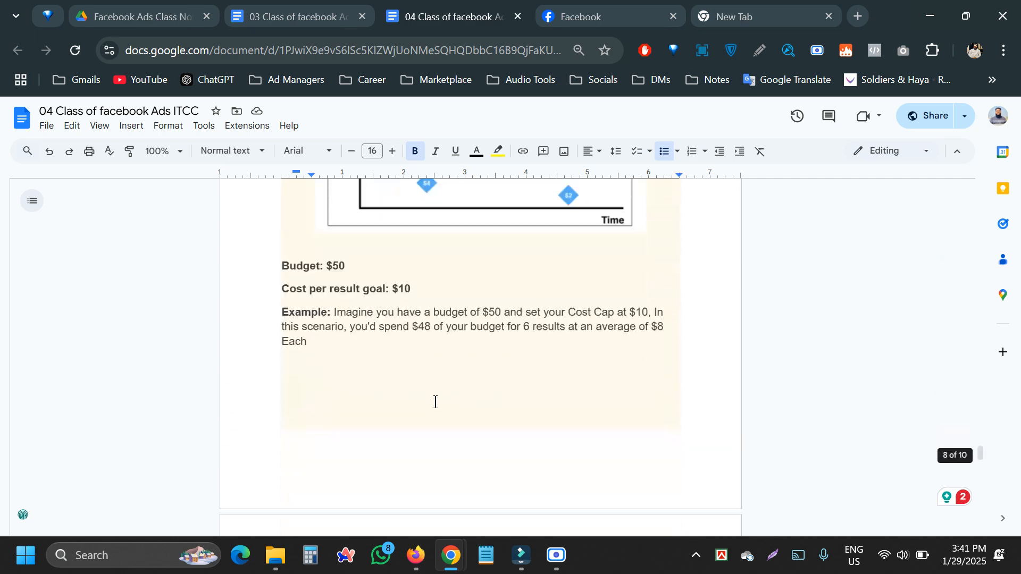
{"action": "scroll", "coordinate": [435, 402], "scroll_direction": "down", "scroll_amount": 15}
{"action": "scroll", "coordinate": [434, 401], "scroll_direction": "up", "scroll_amount": 20}
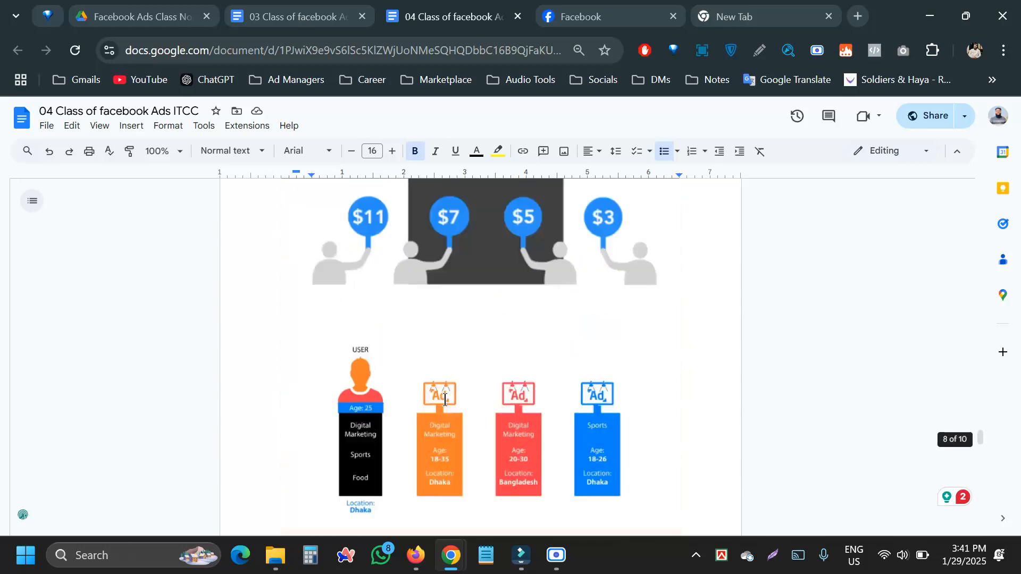
{"action": "scroll", "coordinate": [444, 399], "scroll_direction": "up", "scroll_amount": 20}
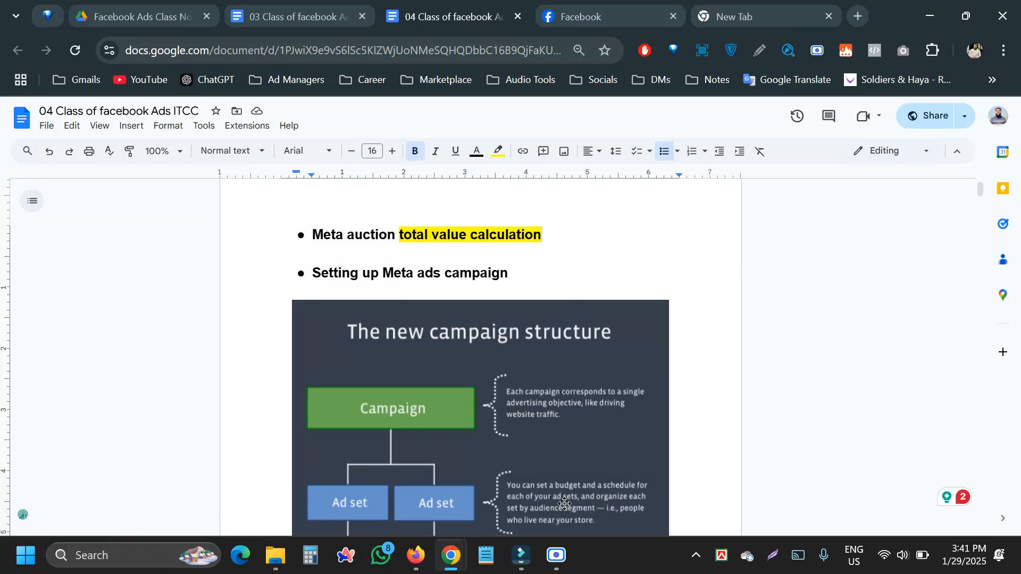
{"action": "left_click", "coordinate": [556, 556]}
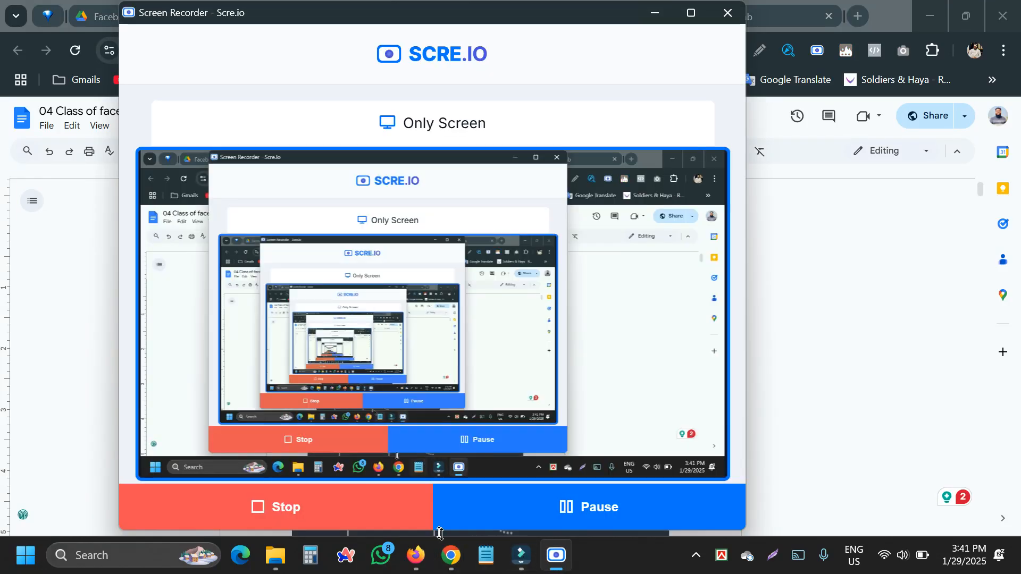